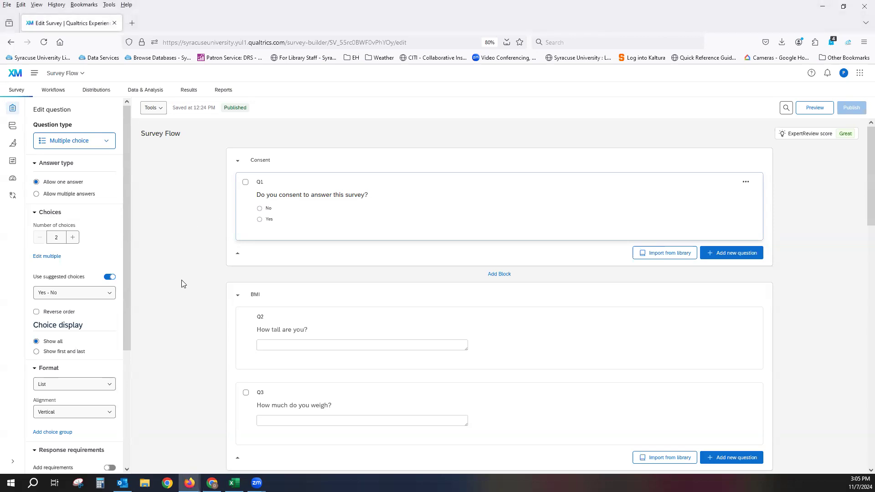
- Review the survey's questions in the Consent, BMI, BMI+ and BMI- blocks through to the end-of-survey message
{"action": "scroll", "coordinate": [183, 232], "scroll_direction": "down", "scroll_amount": 2}
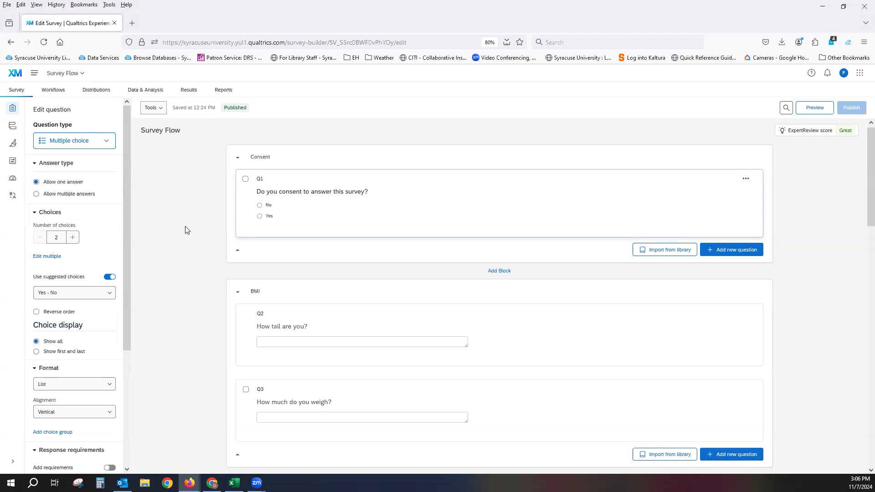
{"action": "scroll", "coordinate": [177, 233], "scroll_direction": "down", "scroll_amount": 5}
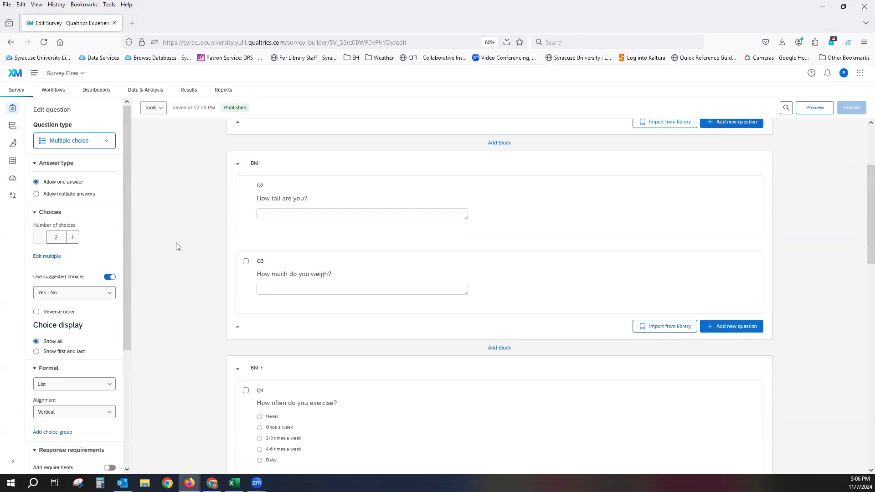
{"action": "scroll", "coordinate": [178, 246], "scroll_direction": "down", "scroll_amount": 7}
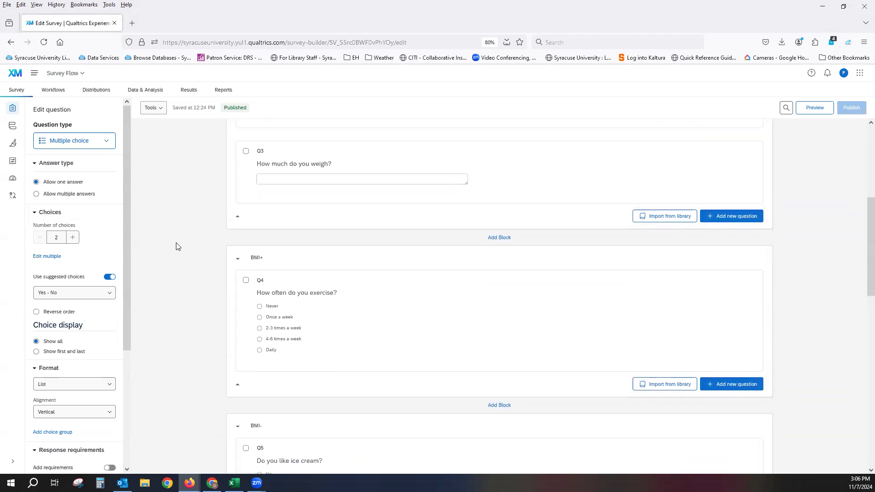
{"action": "scroll", "coordinate": [178, 246], "scroll_direction": "up", "scroll_amount": 14}
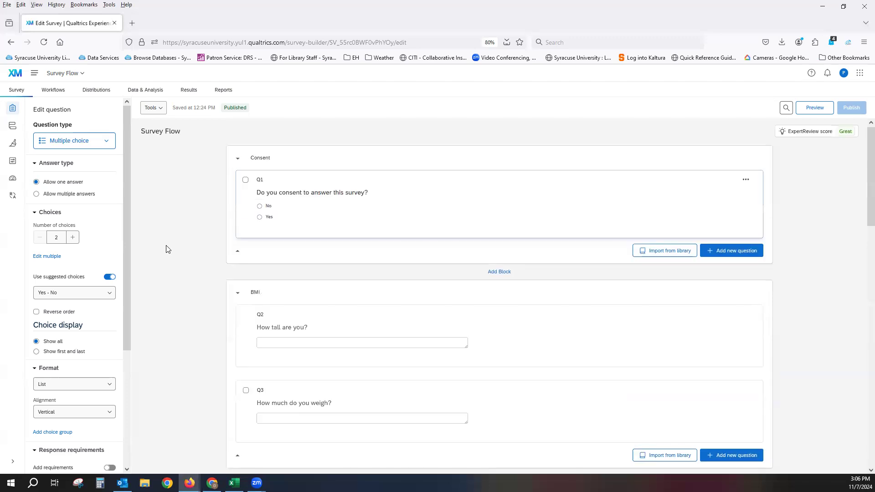
{"action": "scroll", "coordinate": [162, 276], "scroll_direction": "down", "scroll_amount": 3}
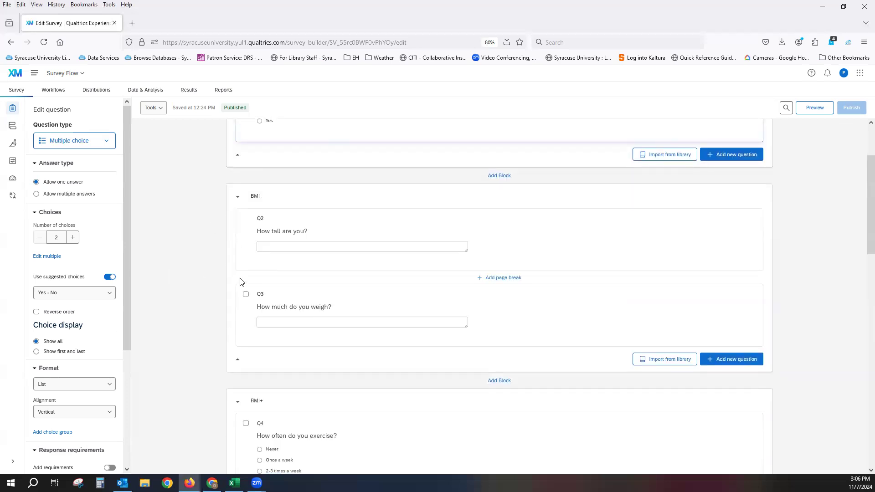
{"action": "scroll", "coordinate": [192, 244], "scroll_direction": "down", "scroll_amount": 2}
{"action": "scroll", "coordinate": [183, 260], "scroll_direction": "down", "scroll_amount": 4}
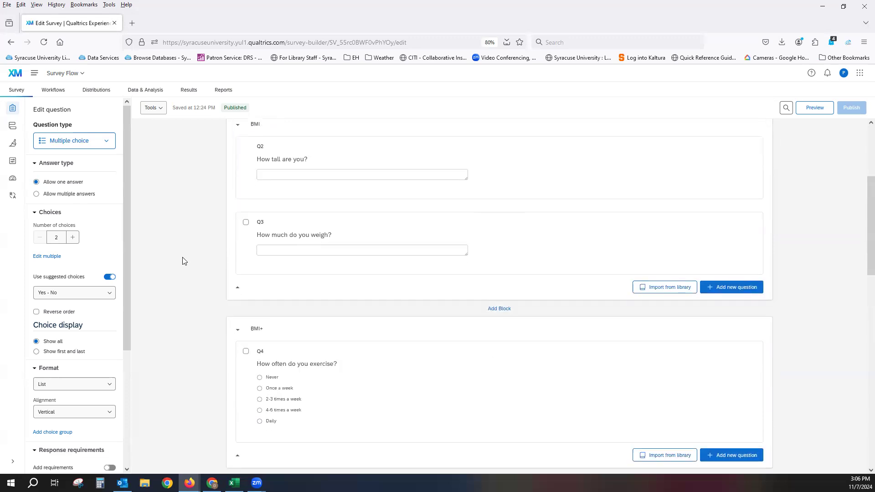
{"action": "scroll", "coordinate": [183, 261], "scroll_direction": "down", "scroll_amount": 3}
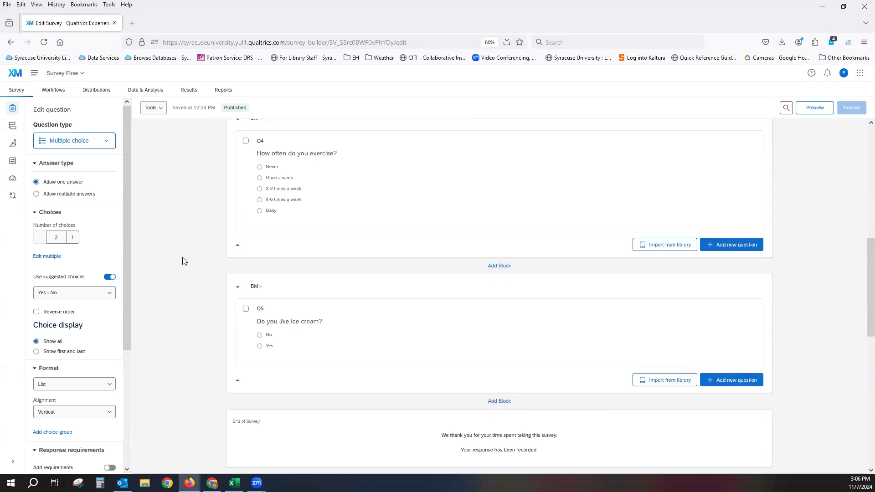
{"action": "scroll", "coordinate": [183, 260], "scroll_direction": "down", "scroll_amount": 1}
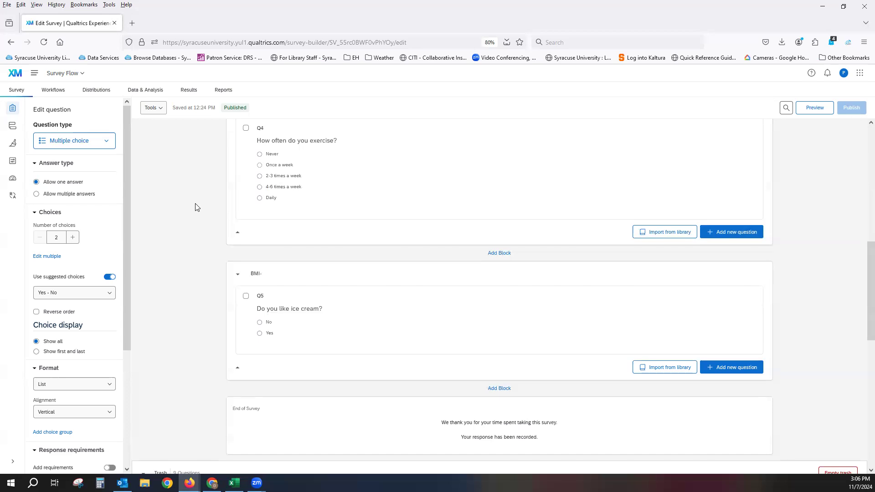
{"action": "scroll", "coordinate": [197, 208], "scroll_direction": "up", "scroll_amount": 4}
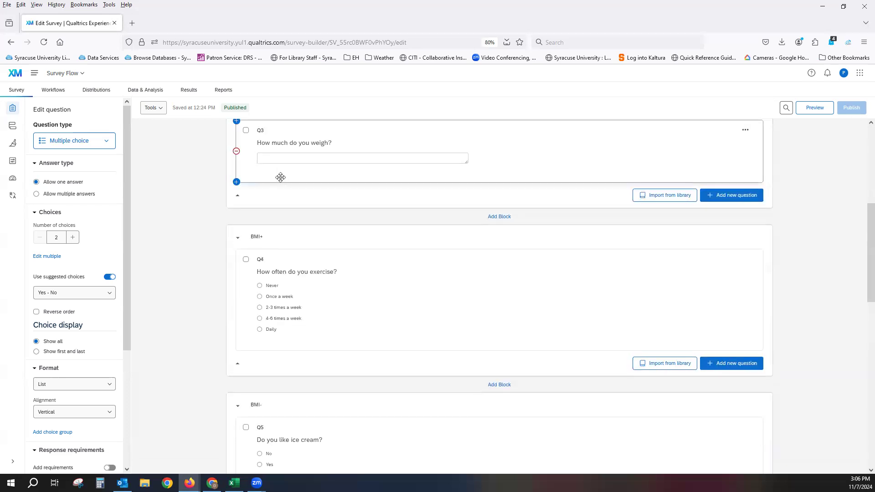
{"action": "scroll", "coordinate": [172, 224], "scroll_direction": "up", "scroll_amount": 3}
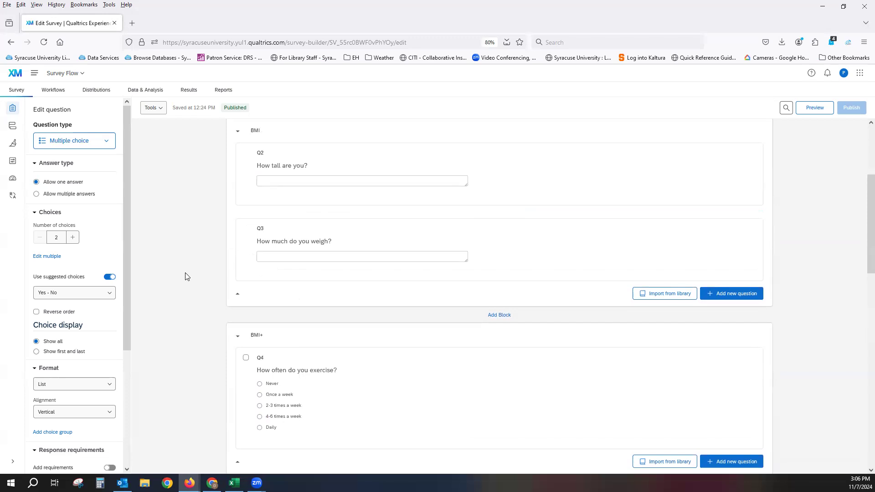
{"action": "scroll", "coordinate": [185, 276], "scroll_direction": "down", "scroll_amount": 3}
{"action": "scroll", "coordinate": [186, 276], "scroll_direction": "up", "scroll_amount": 3}
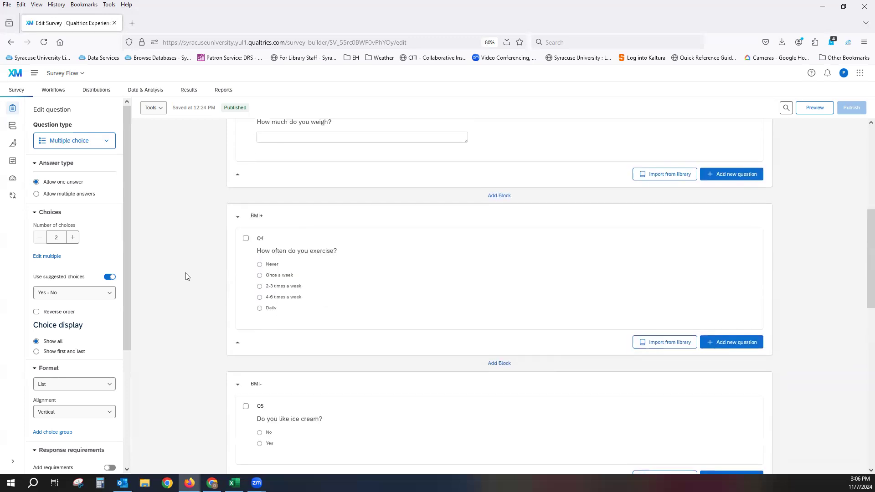
{"action": "scroll", "coordinate": [185, 276], "scroll_direction": "up", "scroll_amount": 4}
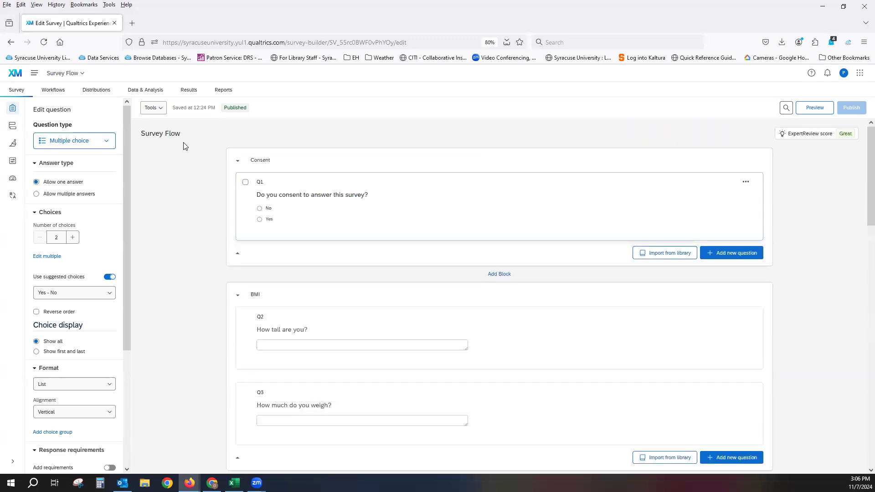
- Open the survey flow of this survey and try its smaller display size before restoring the larger one
{"action": "left_click", "coordinate": [12, 130]}
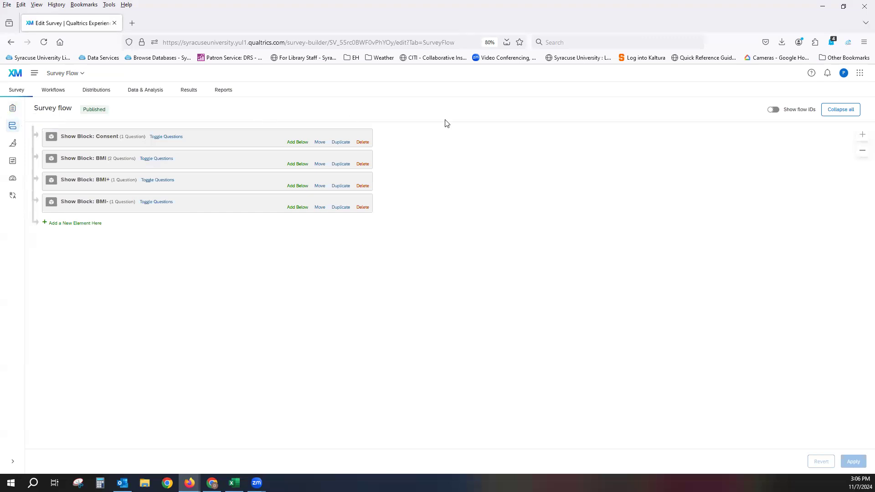
{"action": "left_click", "coordinate": [862, 149]}
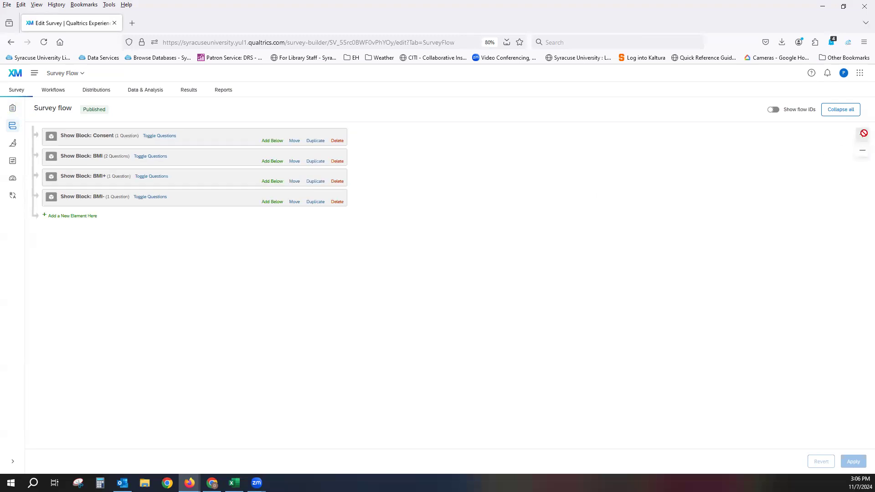
{"action": "left_click", "coordinate": [863, 133]}
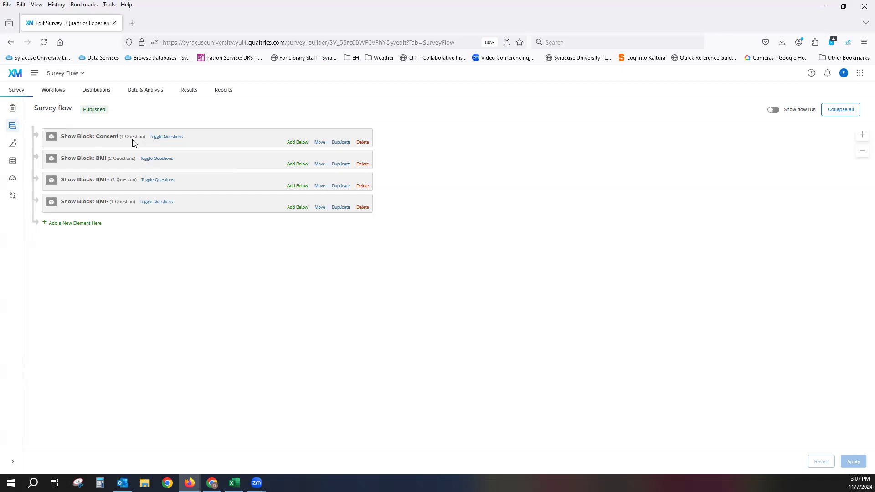
- Expand the Consent and BMI blocks in the flow to see their questions, and collapse both again
{"action": "left_click", "coordinate": [174, 138]}
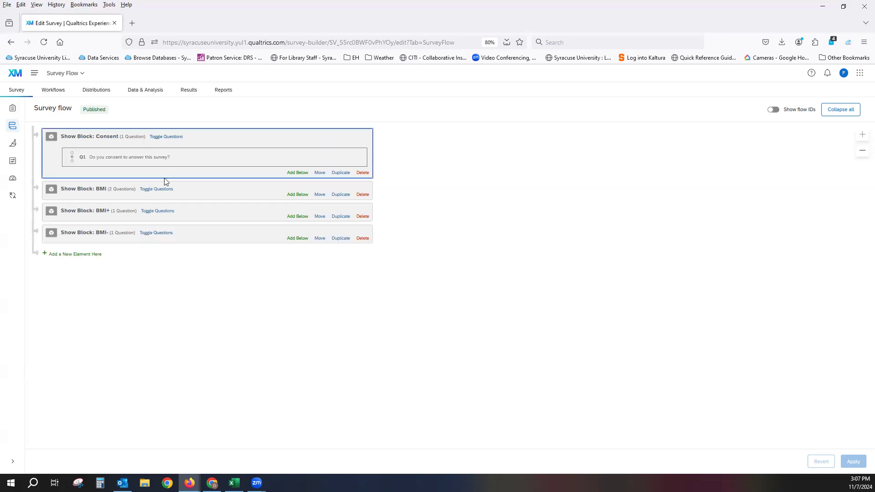
{"action": "left_click", "coordinate": [163, 189]}
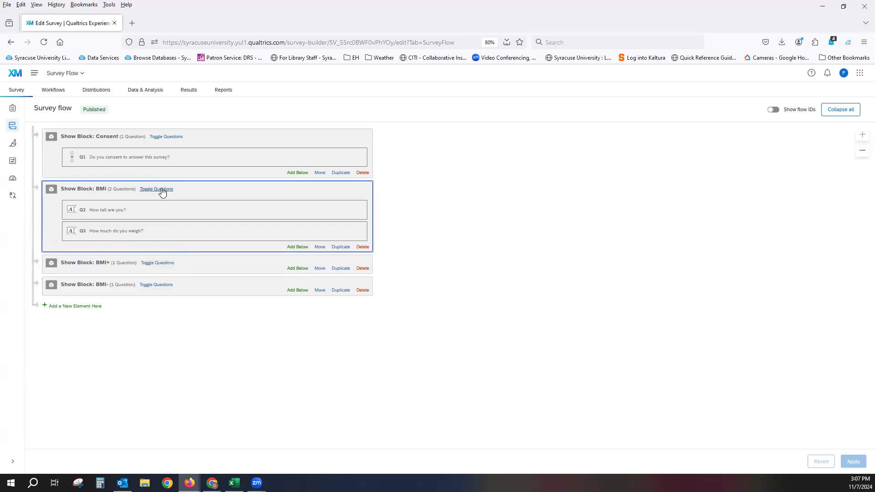
{"action": "left_click", "coordinate": [162, 190]}
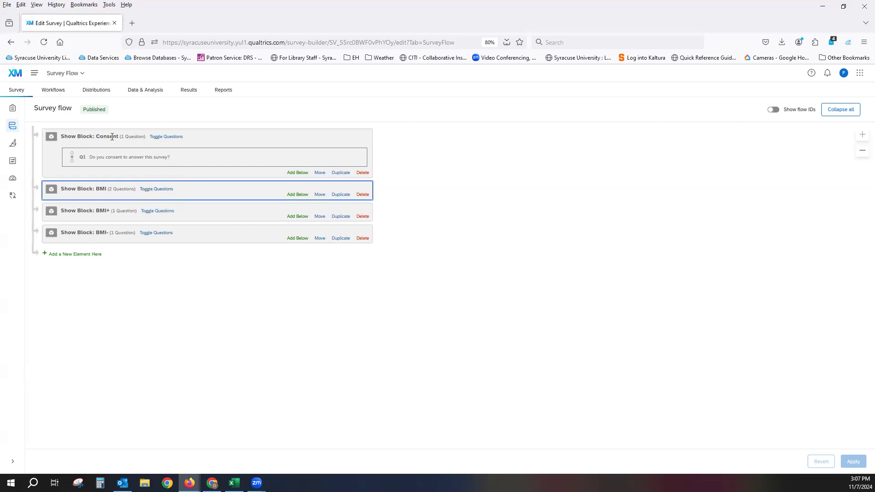
{"action": "left_click", "coordinate": [170, 138]}
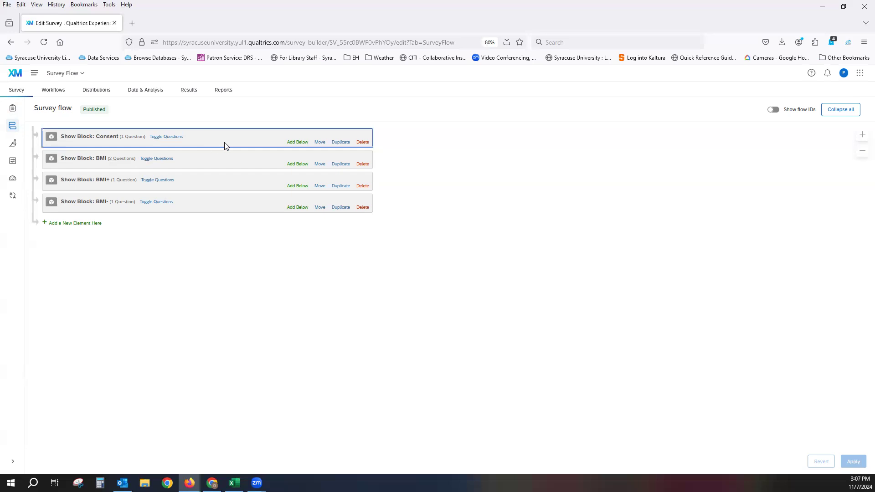
- Add a Web Service element below the Consent block to view its settings, and delete it again
{"action": "left_click", "coordinate": [297, 142]}
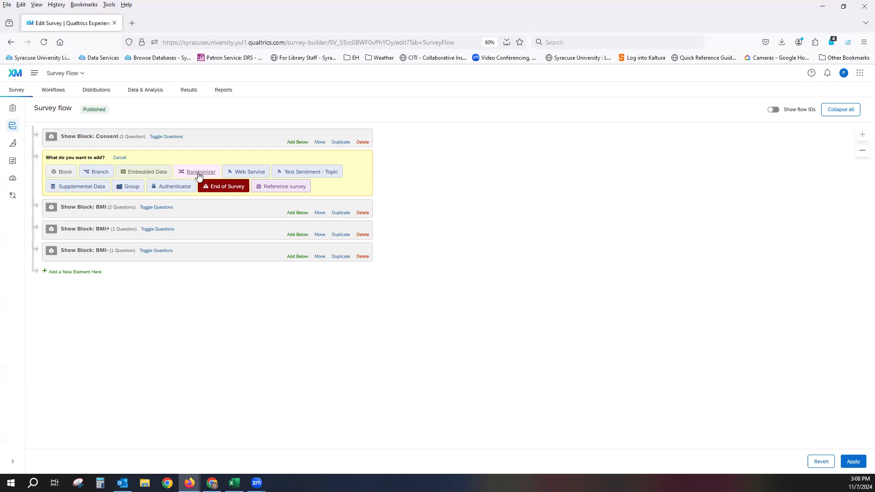
{"action": "left_click", "coordinate": [254, 175]}
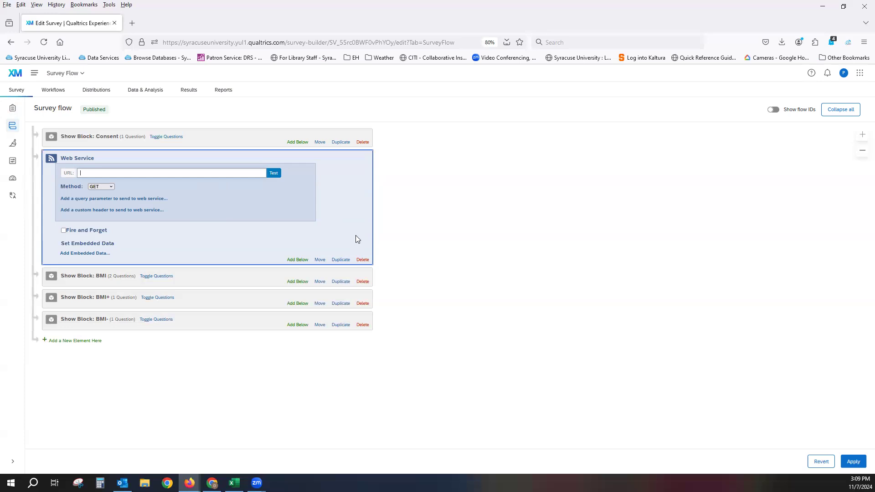
{"action": "left_click", "coordinate": [367, 262]}
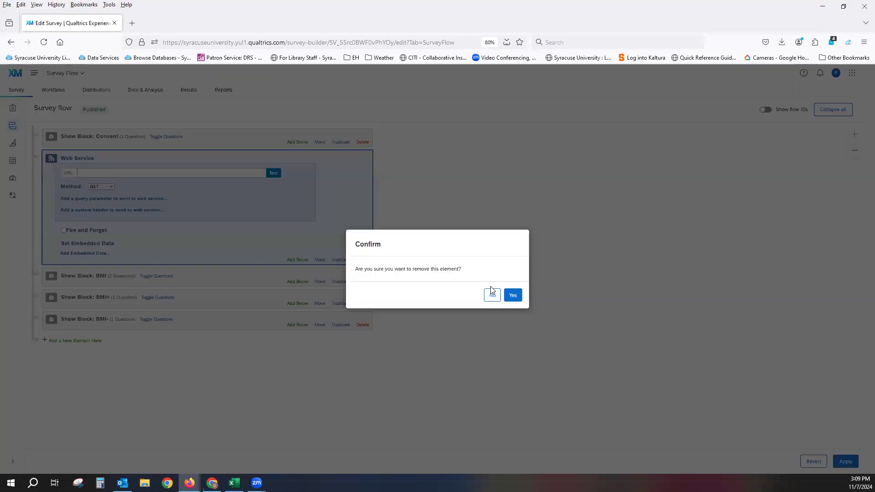
{"action": "left_click", "coordinate": [513, 296]}
- Add a Text Sentiment - Topic element below the Consent block to view its settings, and delete it again
{"action": "left_click", "coordinate": [298, 142]}
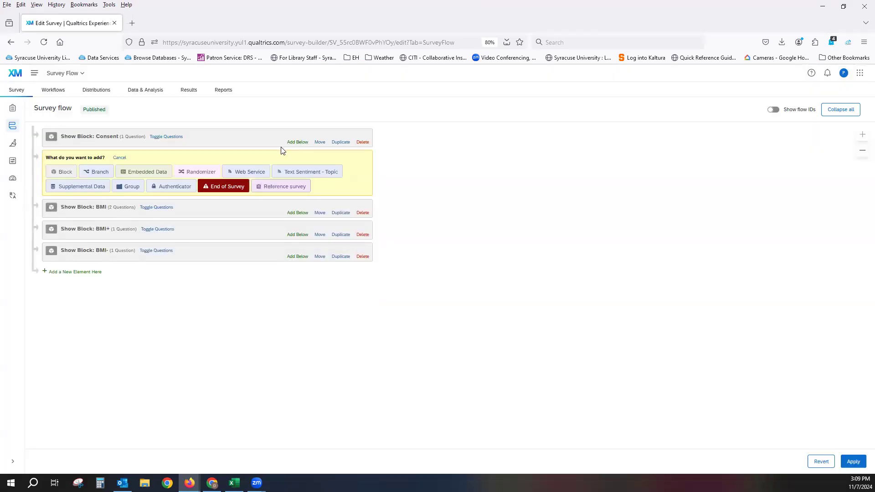
{"action": "left_click", "coordinate": [327, 171]}
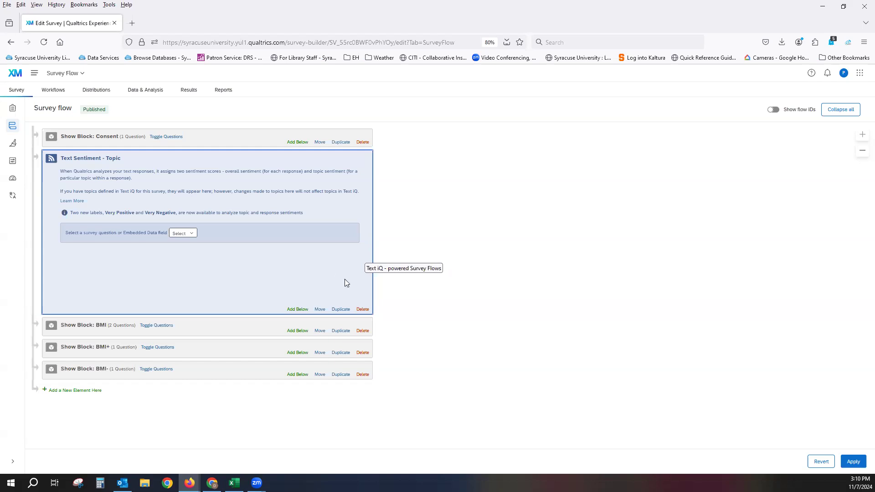
{"action": "left_click", "coordinate": [360, 310]}
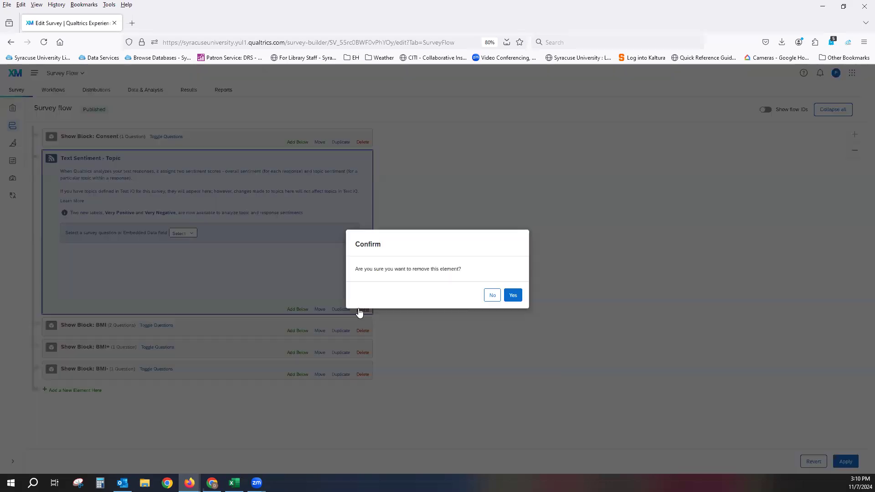
{"action": "left_click", "coordinate": [511, 296]}
- Add an Authenticator below the Consent block that authenticates by Contact using the contact list "aaa" from the personal library
{"action": "left_click", "coordinate": [296, 142]}
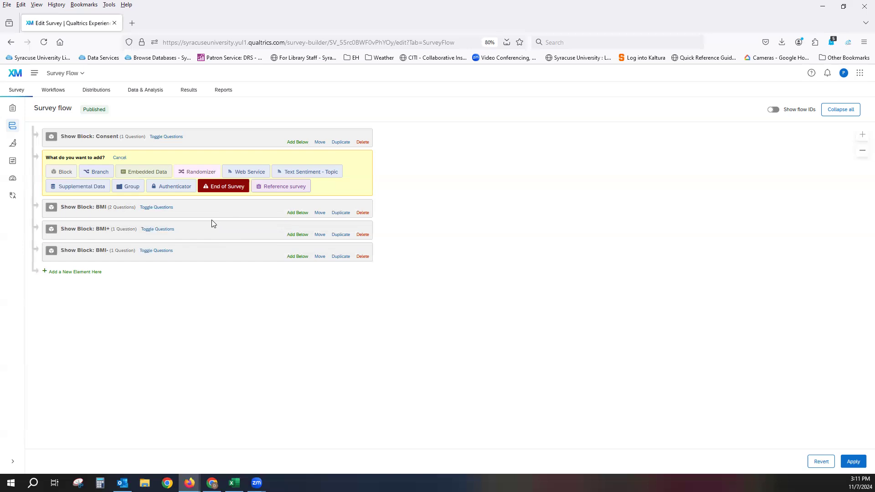
{"action": "left_click", "coordinate": [170, 188]}
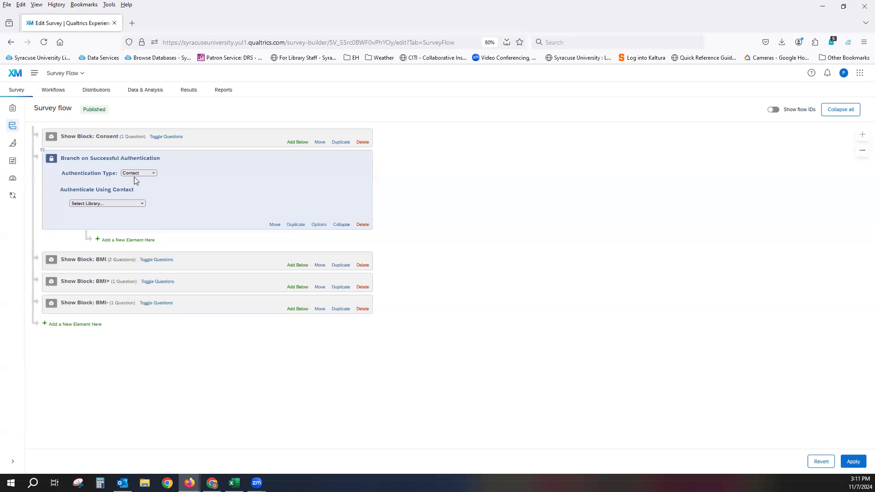
{"action": "left_click", "coordinate": [142, 204]}
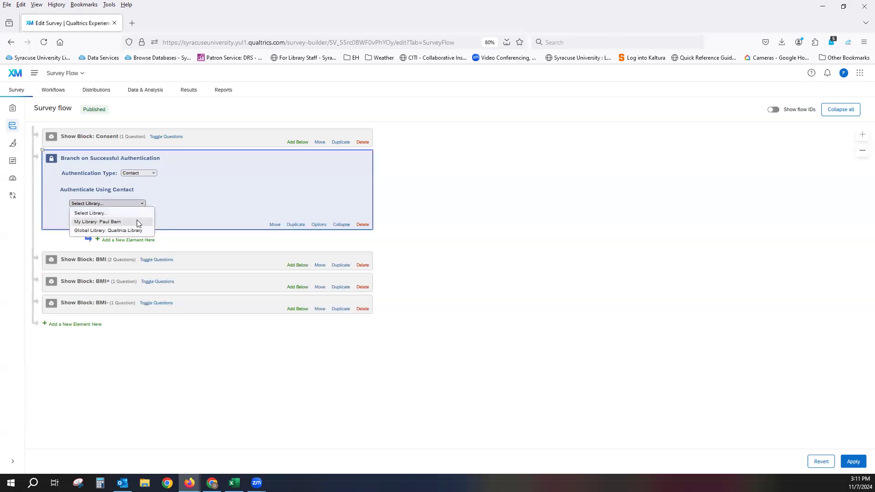
{"action": "left_click", "coordinate": [197, 189]}
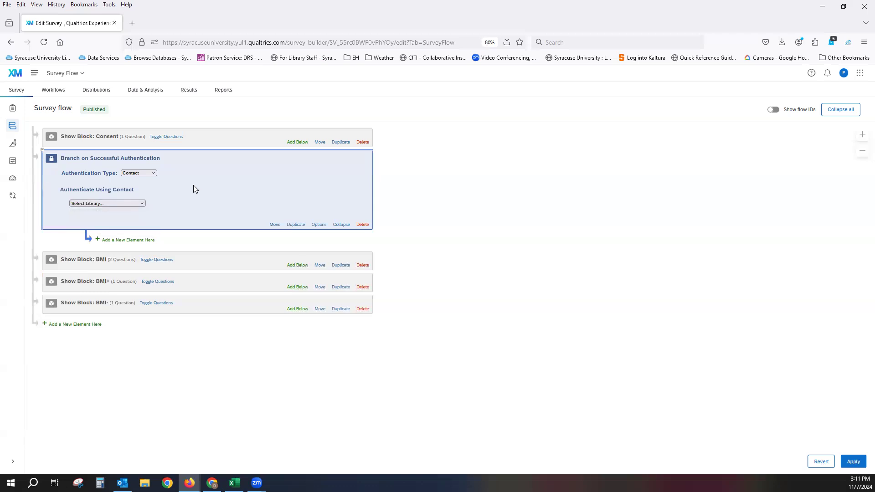
{"action": "left_click", "coordinate": [134, 203]}
{"action": "left_click", "coordinate": [216, 204]}
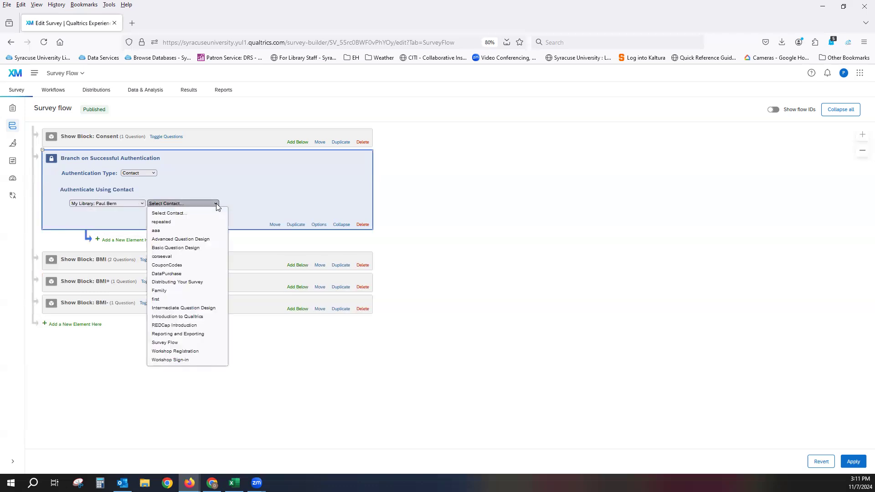
{"action": "left_click", "coordinate": [201, 230]}
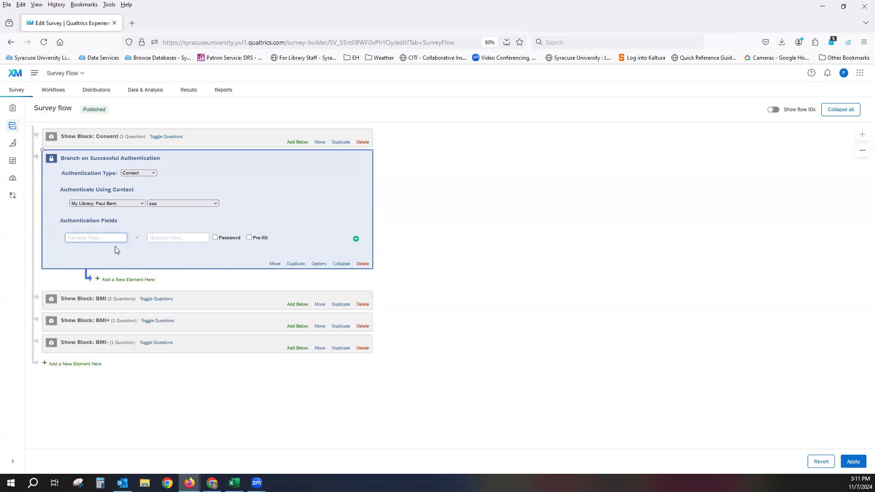
{"action": "left_click", "coordinate": [118, 239]}
- Switch the authenticator's authentication type to SSO to view its options, and delete the authenticator from the flow
{"action": "left_click", "coordinate": [150, 173]}
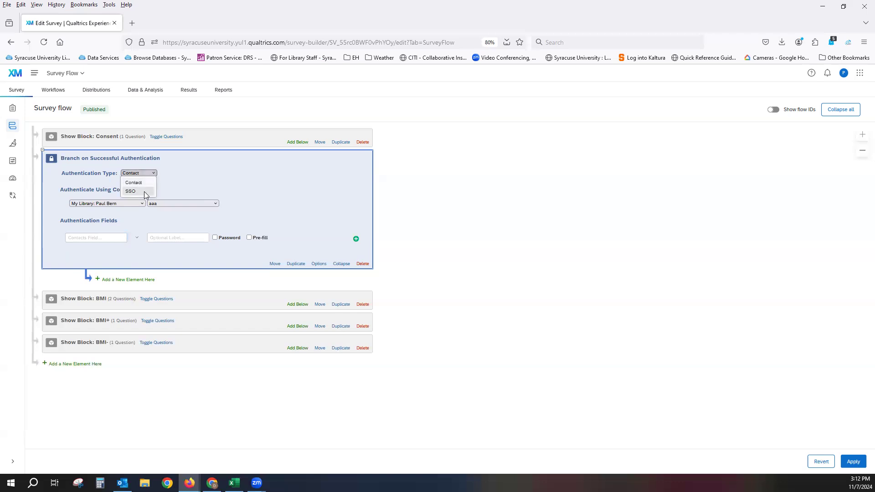
{"action": "left_click", "coordinate": [144, 193]}
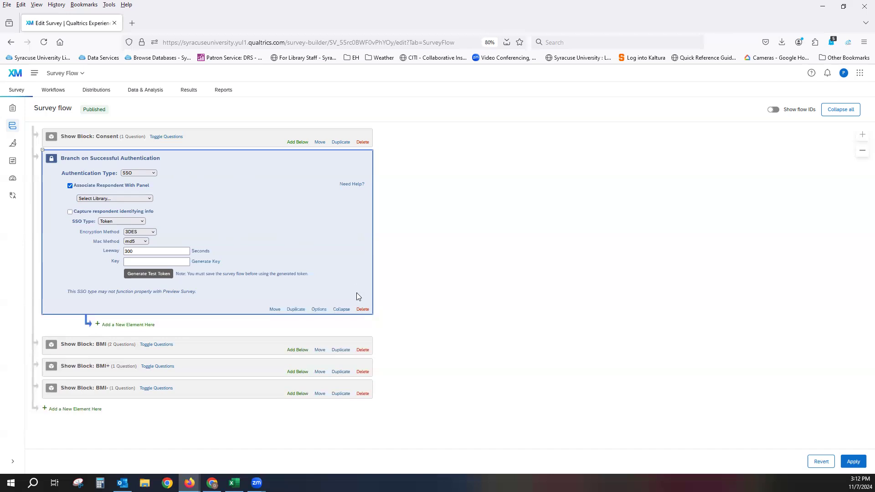
{"action": "left_click", "coordinate": [363, 311]}
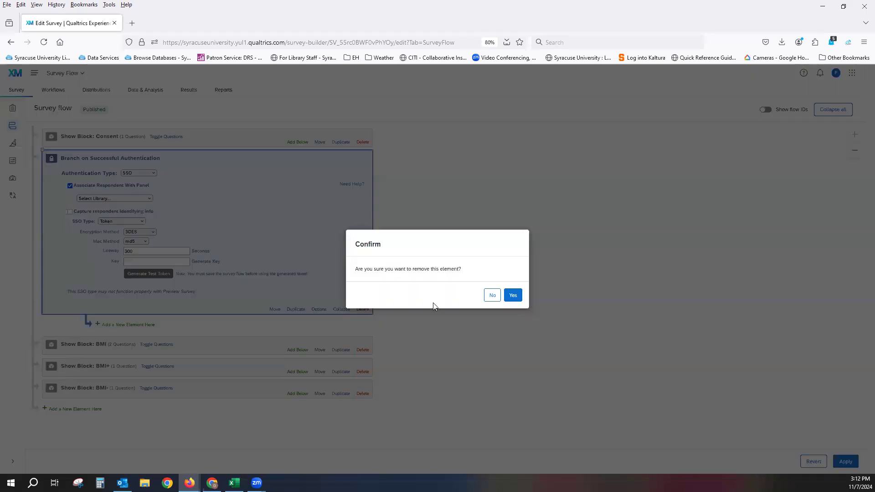
{"action": "left_click", "coordinate": [519, 299]}
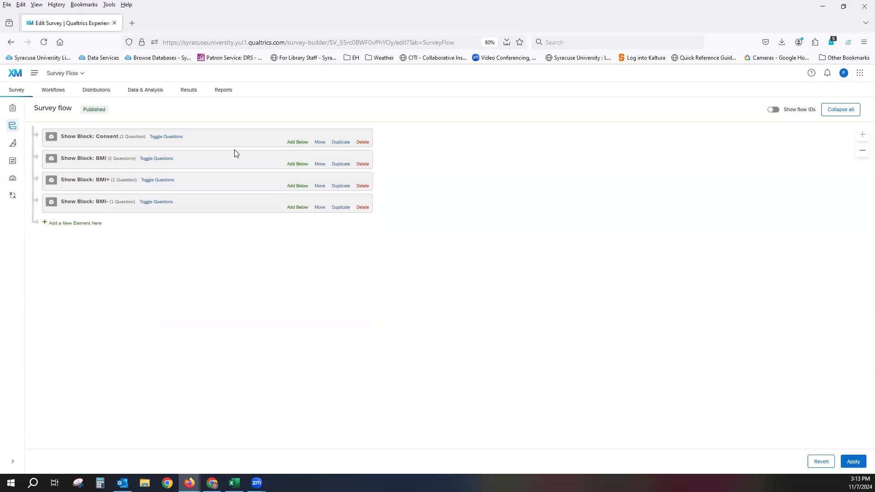
- Add an End of Survey element below the Consent block, override the survey options, and view the personal library's custom end messages
{"action": "left_click", "coordinate": [289, 143]}
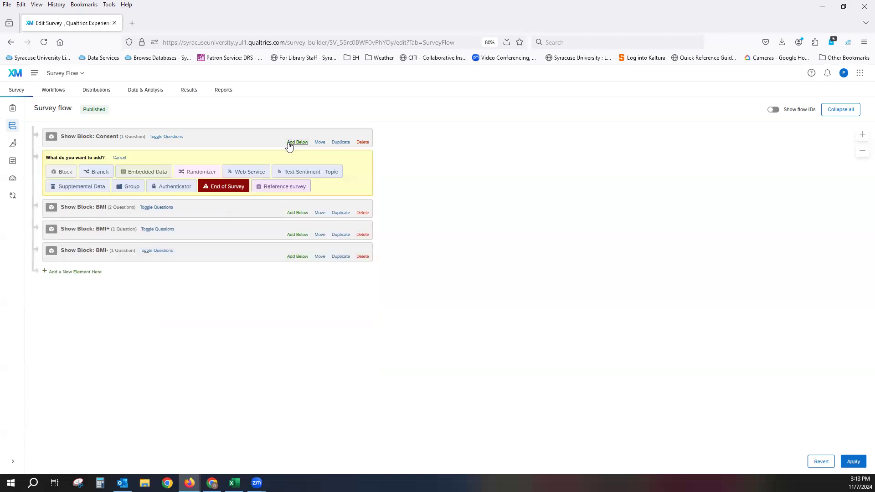
{"action": "left_click", "coordinate": [228, 187]}
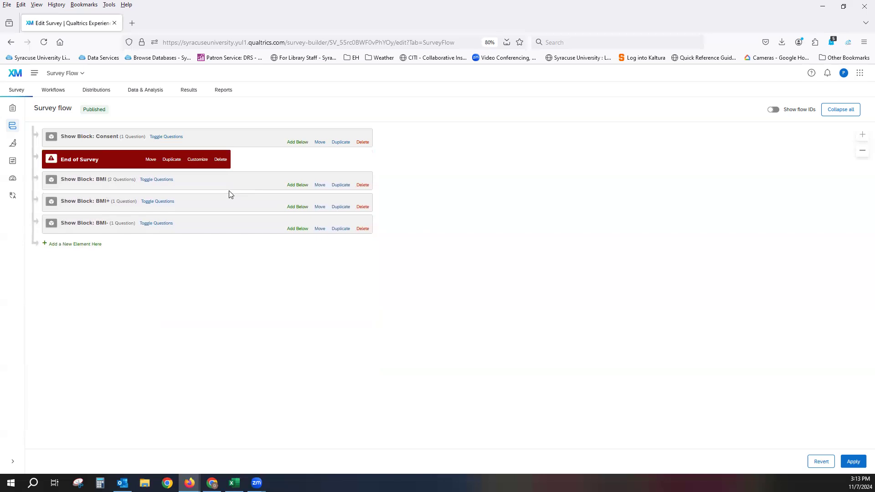
{"action": "left_click", "coordinate": [197, 160]}
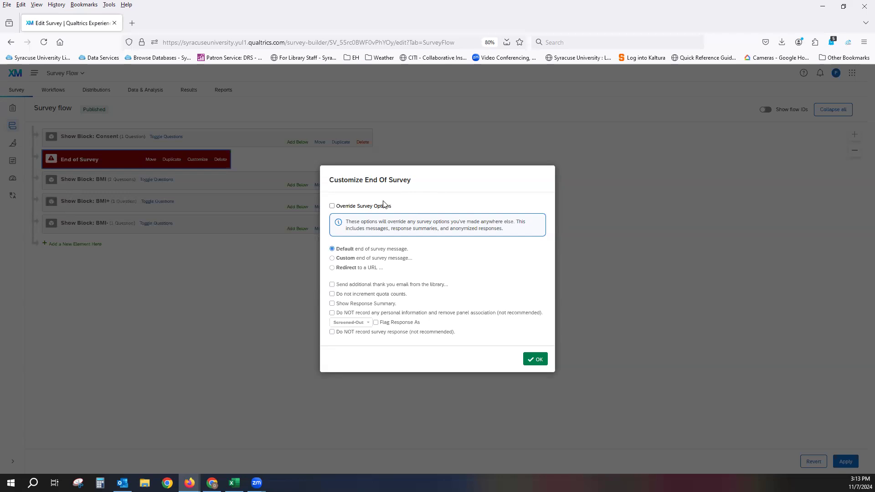
{"action": "left_click", "coordinate": [346, 208]}
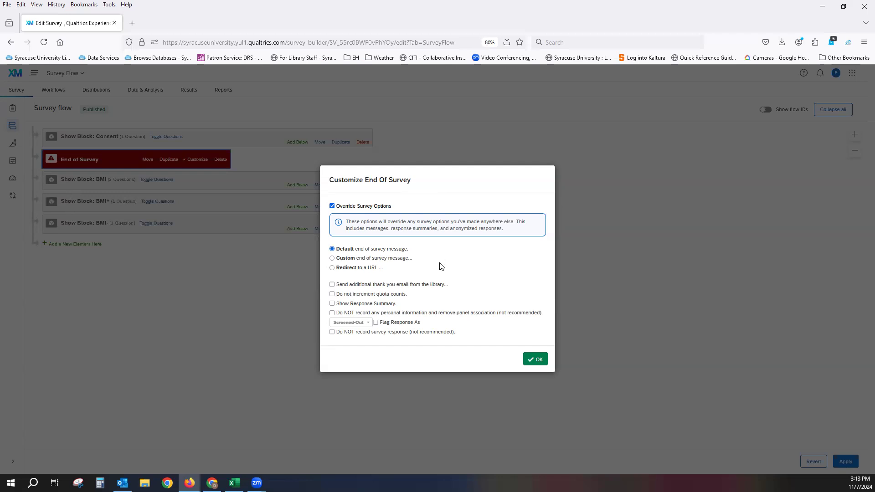
{"action": "left_click", "coordinate": [331, 258]}
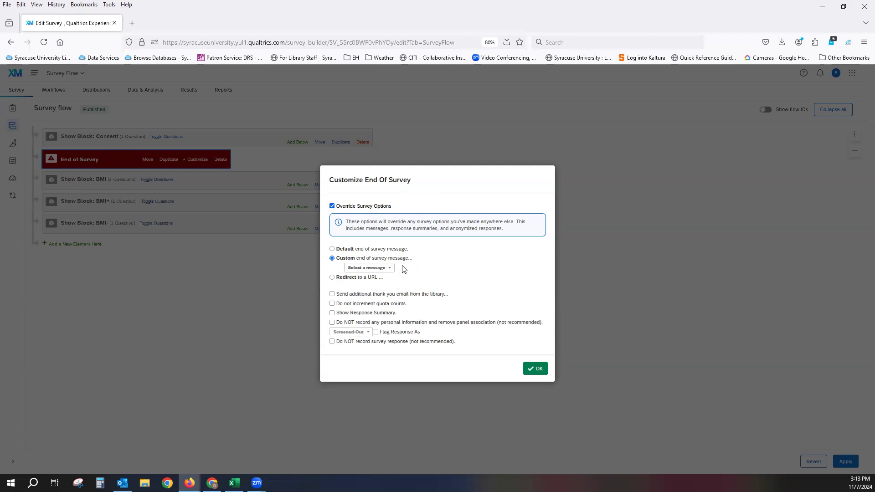
{"action": "left_click", "coordinate": [383, 269]}
{"action": "mouse_move", "coordinate": [383, 280]}
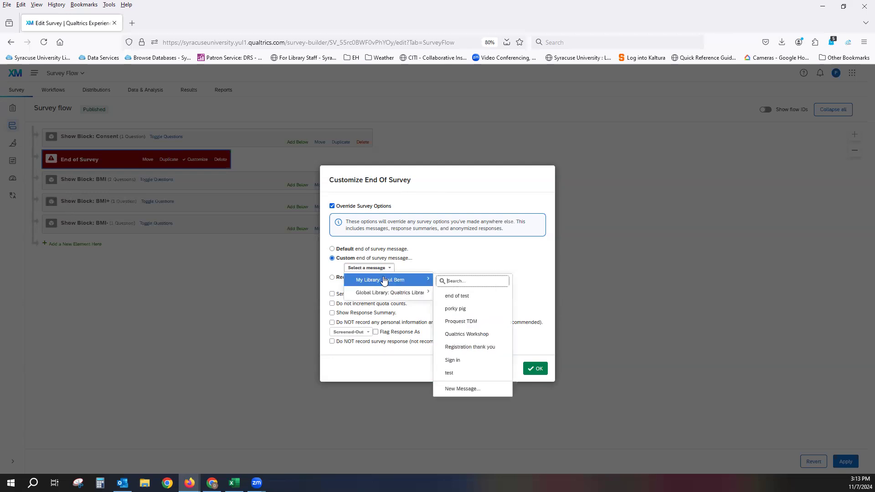
{"action": "left_click", "coordinate": [425, 251]}
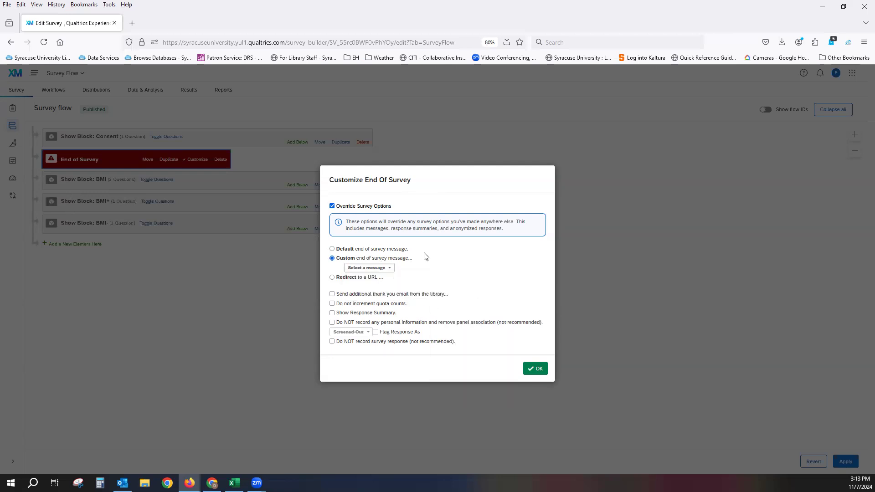
- Set the End of Survey element to redirect to a URL, accept the customization, and delete the element from the flow
{"action": "left_click", "coordinate": [331, 277]}
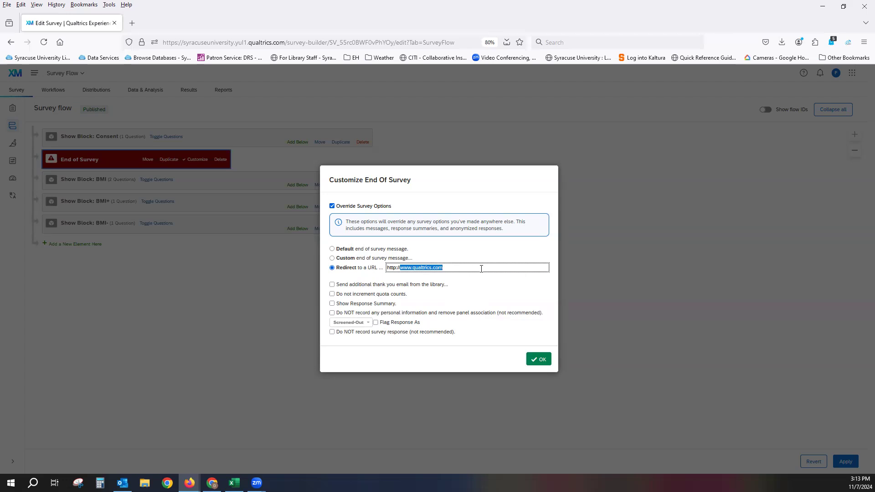
{"action": "left_click", "coordinate": [474, 291]}
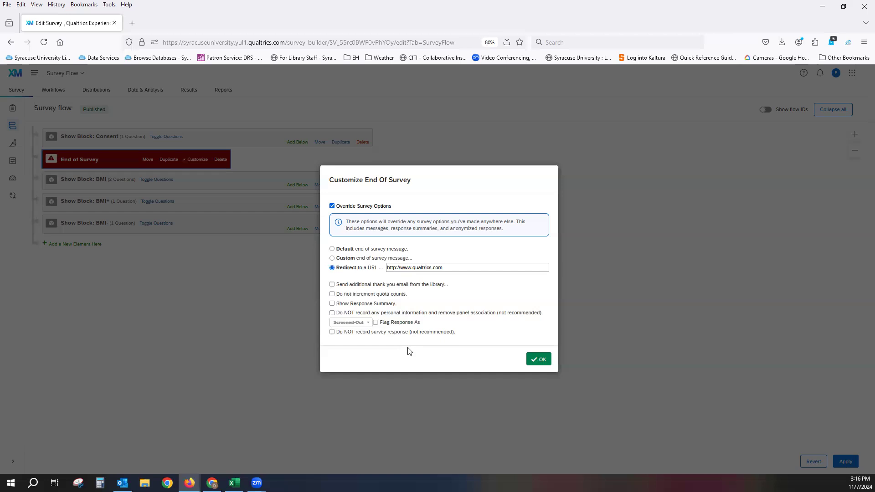
{"action": "left_click", "coordinate": [536, 361]}
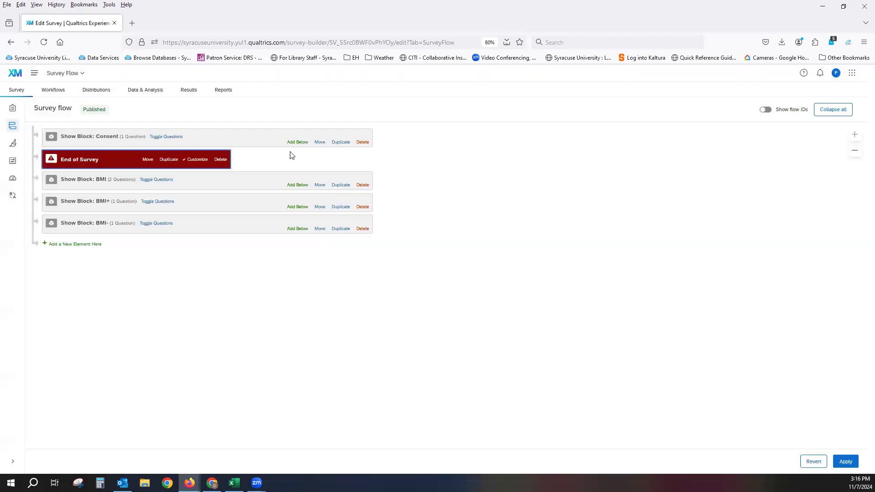
{"action": "left_click", "coordinate": [221, 161]}
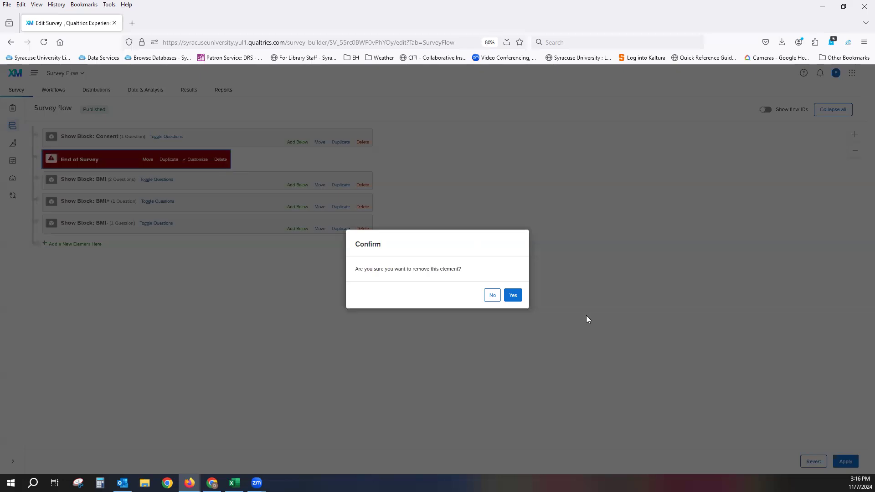
{"action": "left_click", "coordinate": [513, 297]}
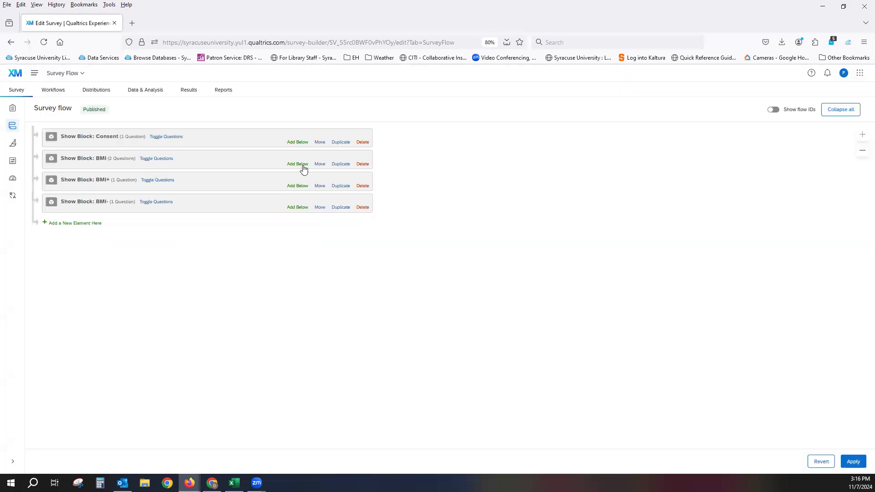
- Add a Reference survey element below the Consent block to view its library choices, and delete it again
{"action": "left_click", "coordinate": [297, 142]}
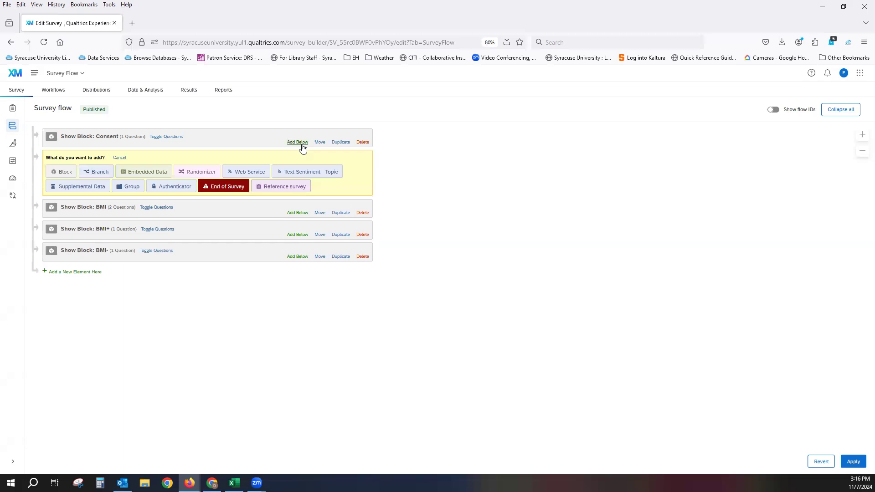
{"action": "left_click", "coordinate": [297, 187]}
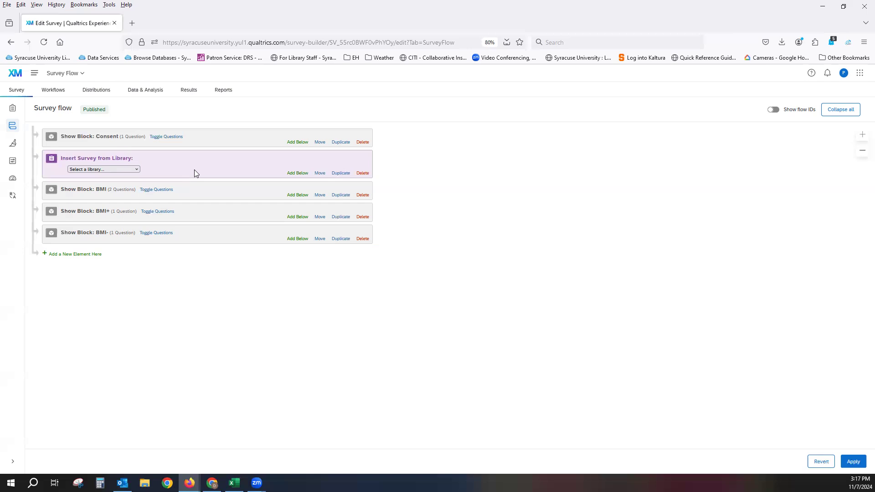
{"action": "left_click", "coordinate": [135, 168]}
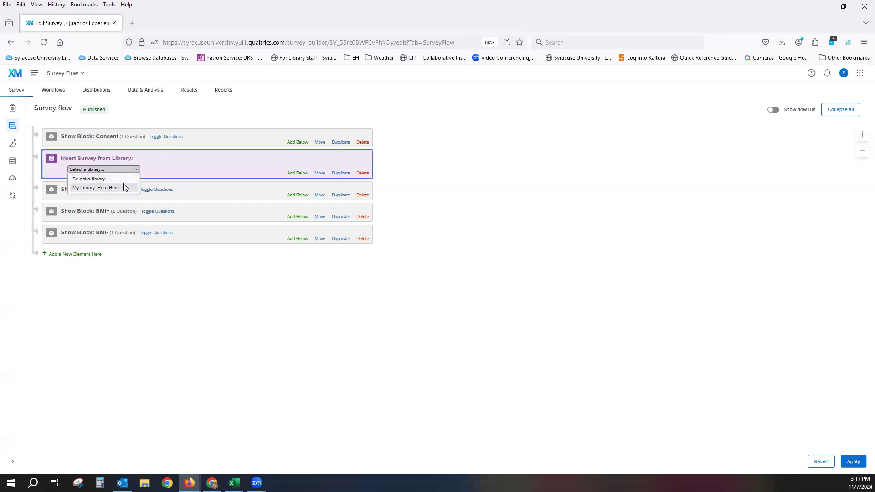
{"action": "left_click", "coordinate": [208, 160]}
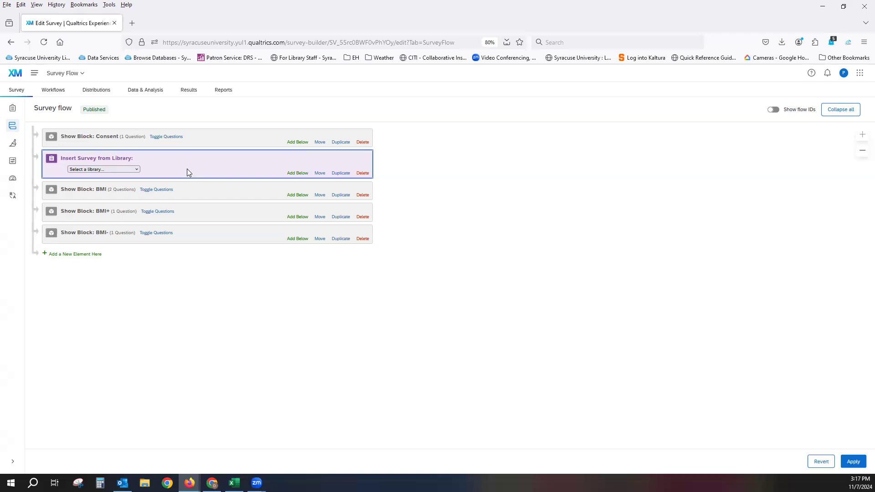
{"action": "left_click", "coordinate": [130, 171]}
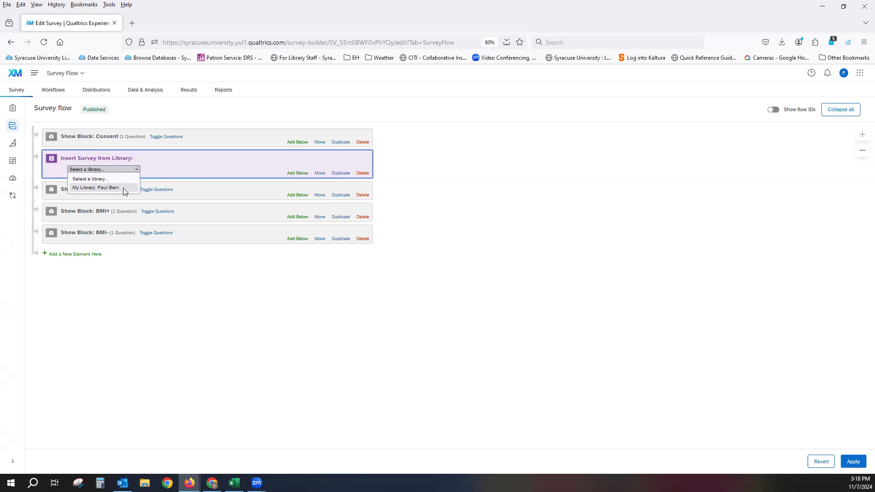
{"action": "left_click", "coordinate": [228, 160]}
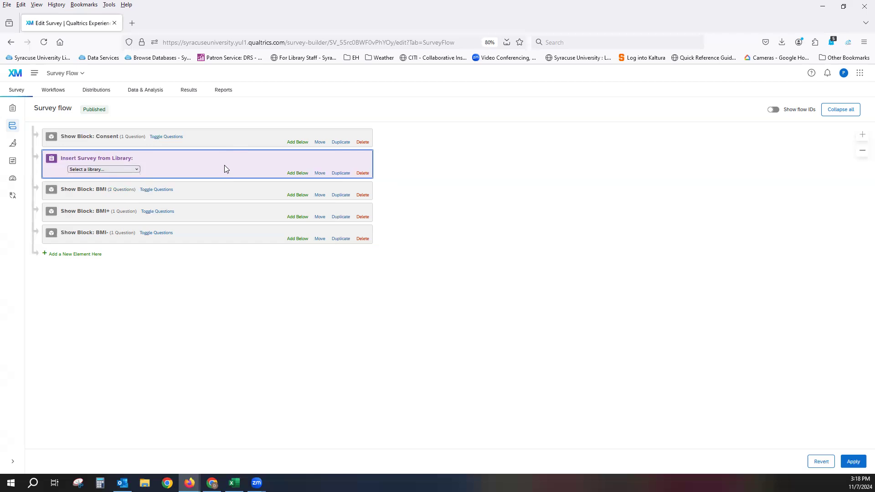
{"action": "left_click", "coordinate": [363, 173]}
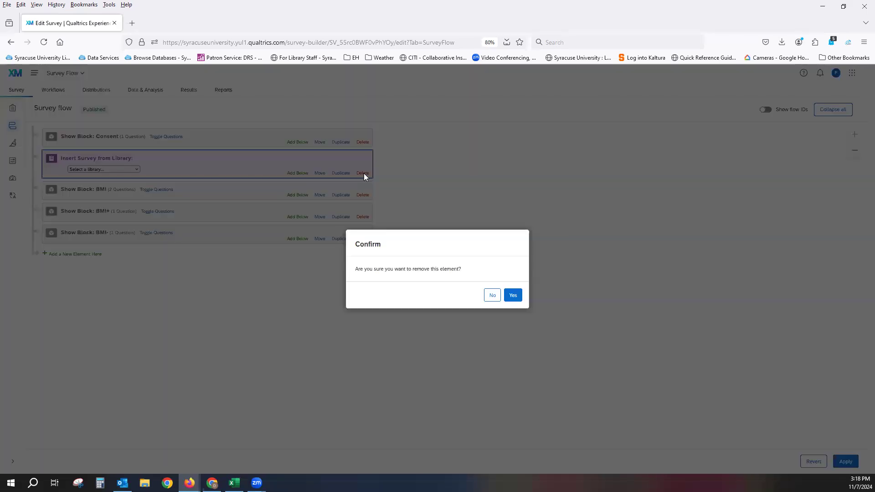
{"action": "left_click", "coordinate": [516, 295]}
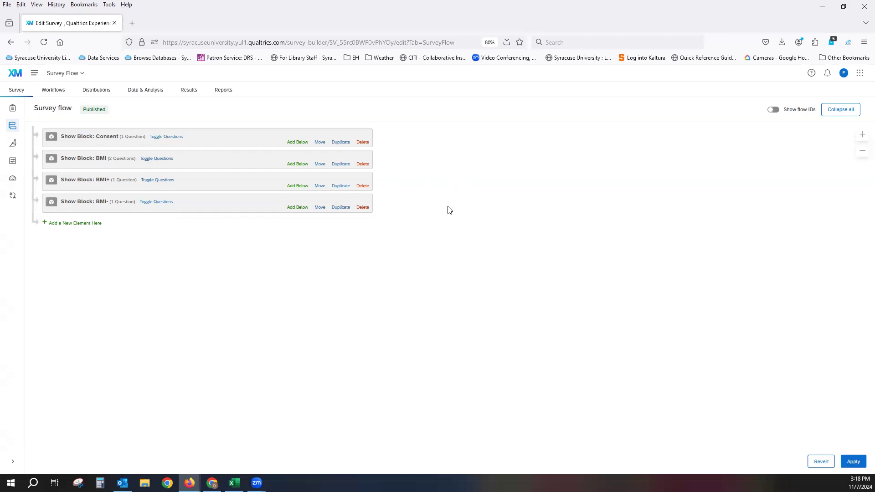
- Show the questions inside the Consent, BMI, BMI+ and BMI- blocks to review the survey's contents
{"action": "left_click", "coordinate": [167, 138]}
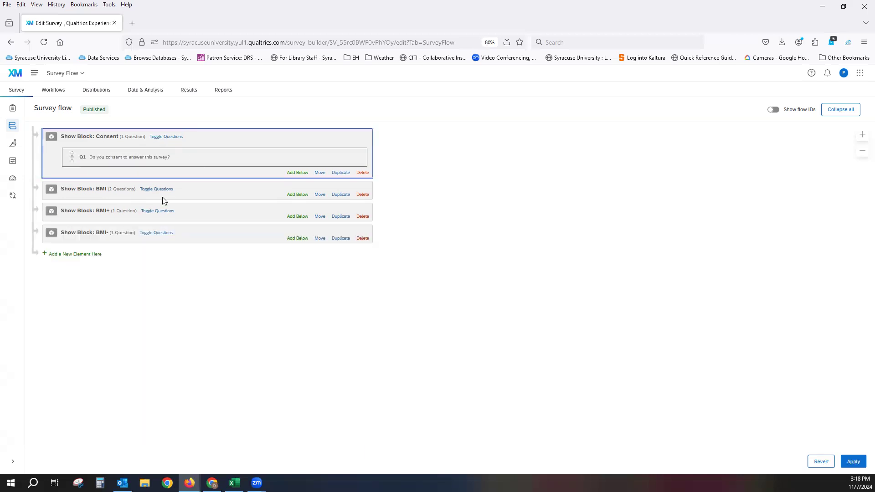
{"action": "left_click", "coordinate": [162, 190]}
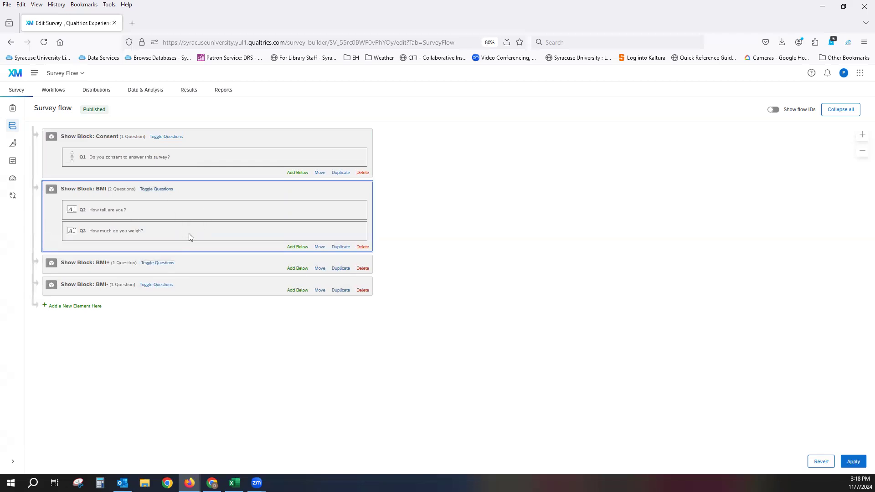
{"action": "left_click", "coordinate": [162, 263]}
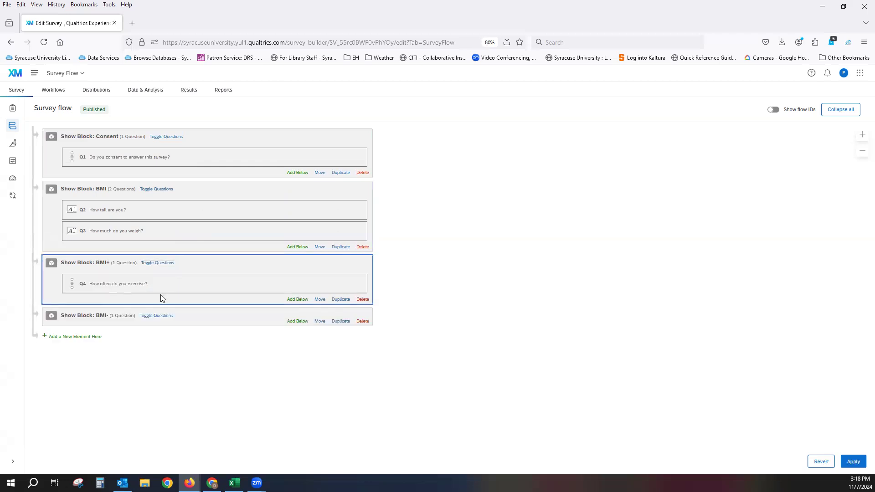
{"action": "left_click", "coordinate": [159, 316]}
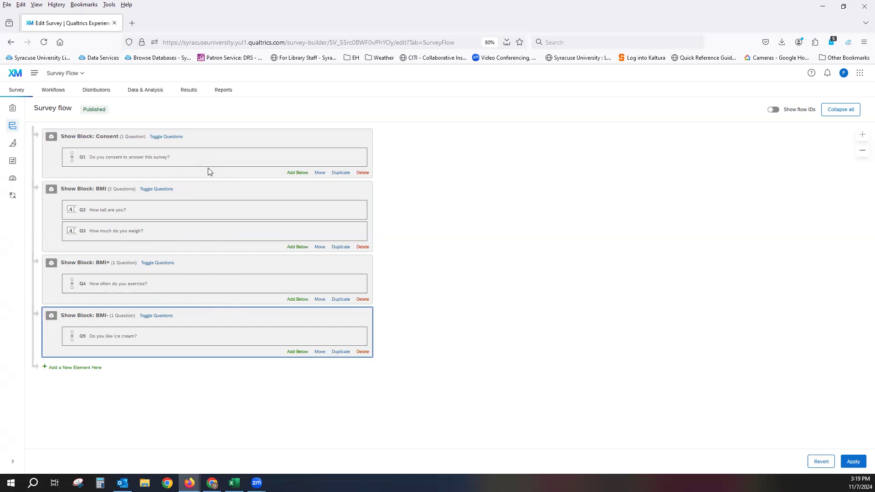
- Add a Branch below the Consent block, start a condition for it, and view the available condition types
{"action": "left_click", "coordinate": [294, 172]}
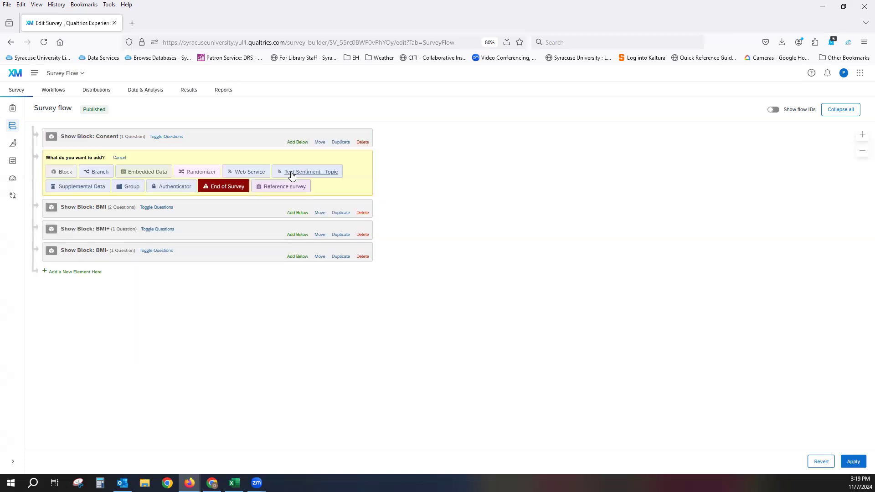
{"action": "left_click", "coordinate": [98, 172]}
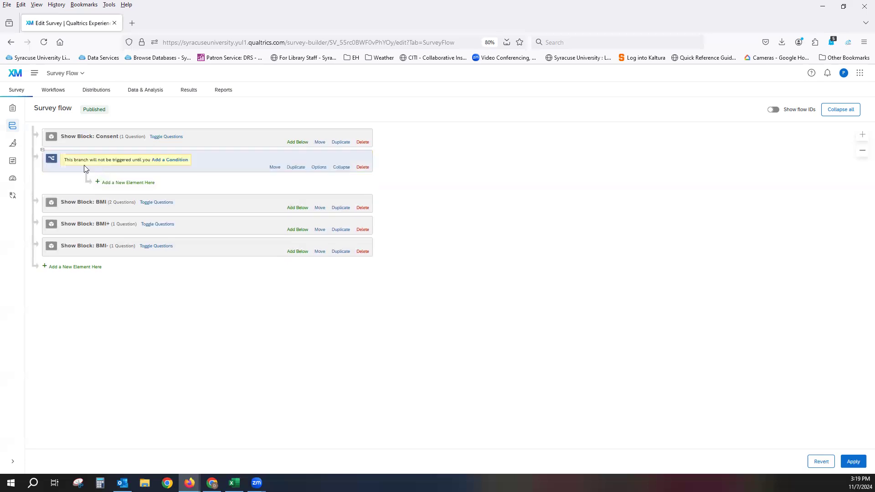
{"action": "left_click", "coordinate": [171, 163]}
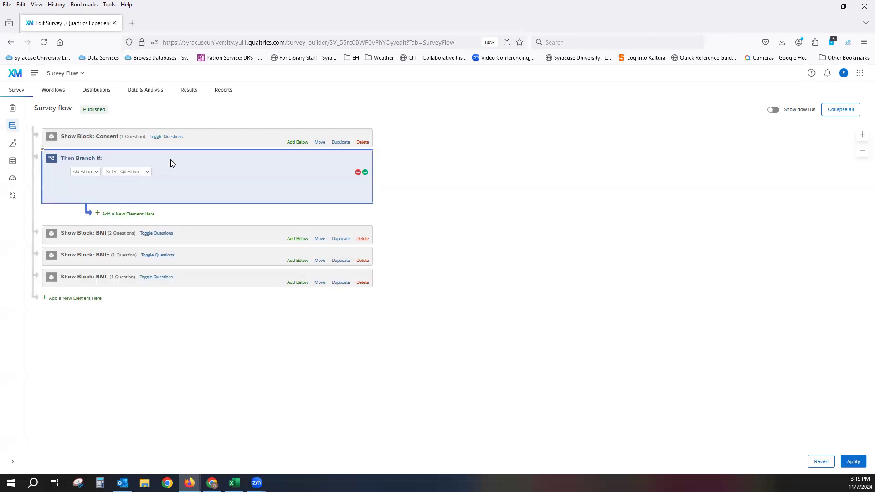
{"action": "left_click", "coordinate": [91, 175]}
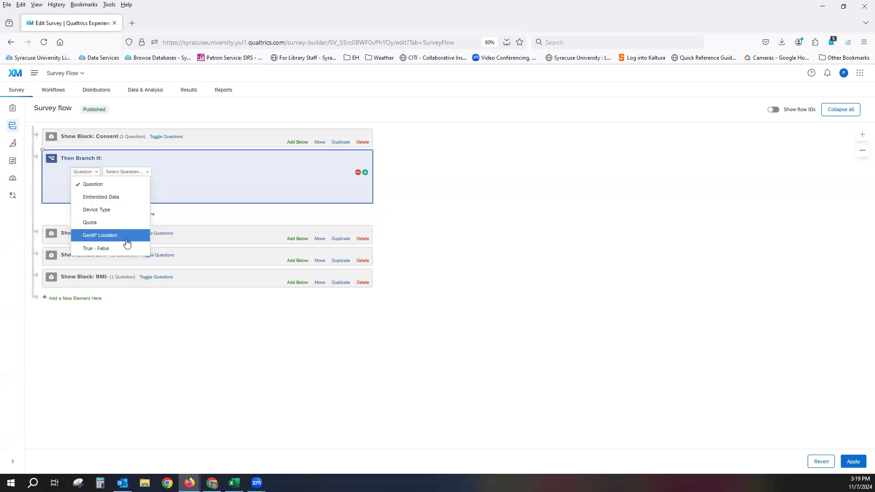
{"action": "left_click", "coordinate": [216, 217]}
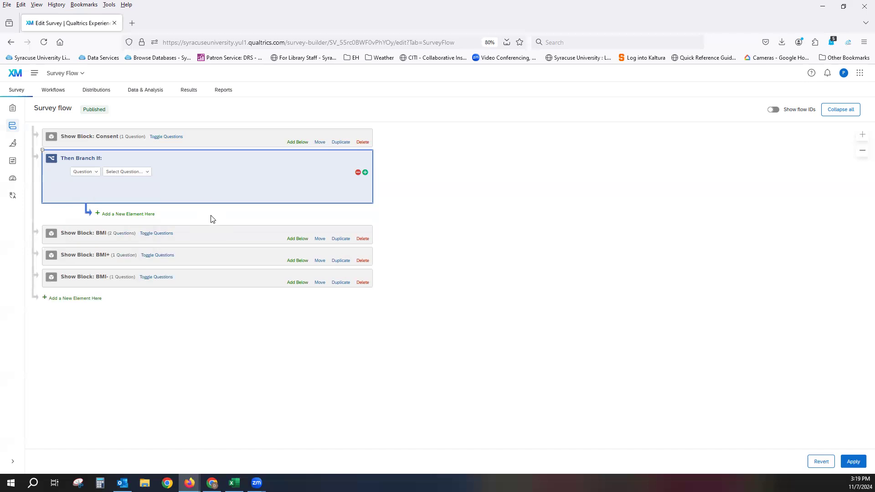
- Set the branch condition to question Q1 "Do you consent to answer this survey?" with No Is Selected
{"action": "left_click", "coordinate": [136, 173]}
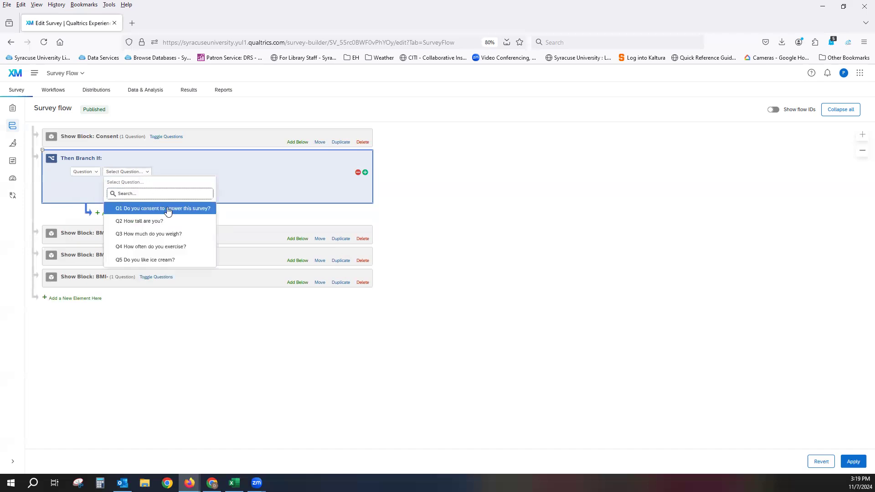
{"action": "left_click", "coordinate": [169, 209]}
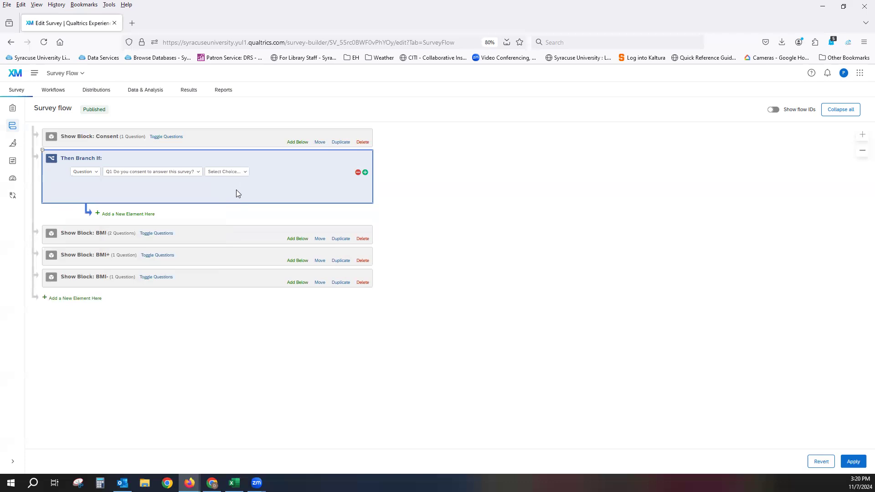
{"action": "left_click", "coordinate": [247, 177]}
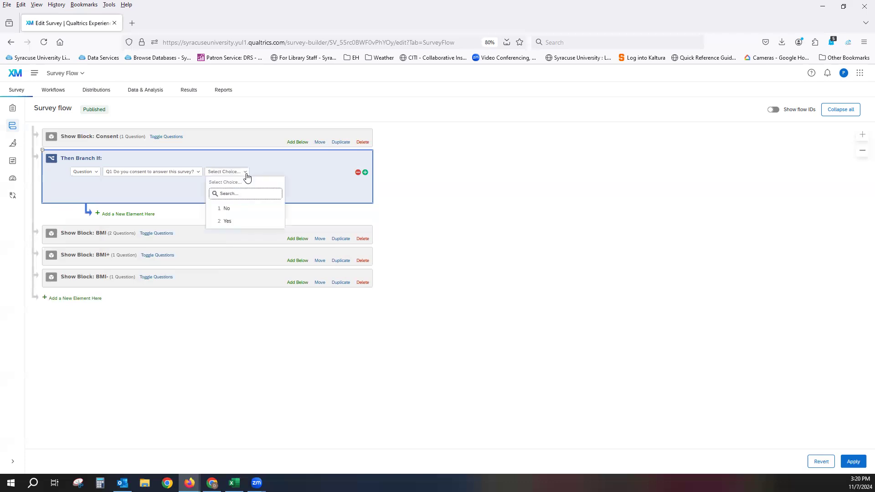
{"action": "left_click", "coordinate": [236, 221]}
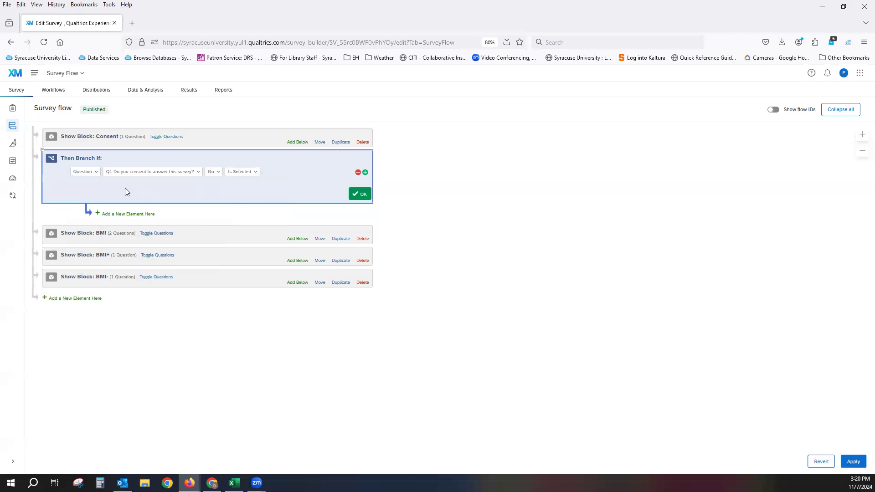
- Add a second condition to the consent branch to view its And/Or operator choices, and remove it again
{"action": "left_click", "coordinate": [365, 173]}
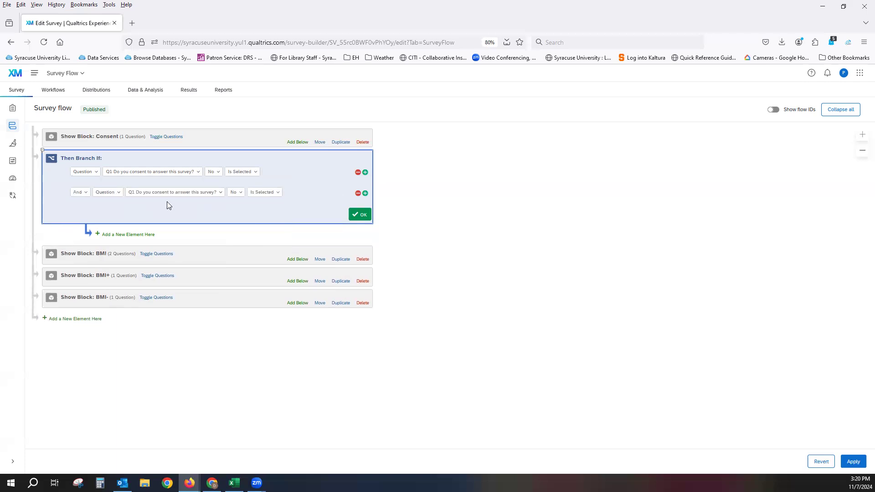
{"action": "left_click", "coordinate": [81, 192]}
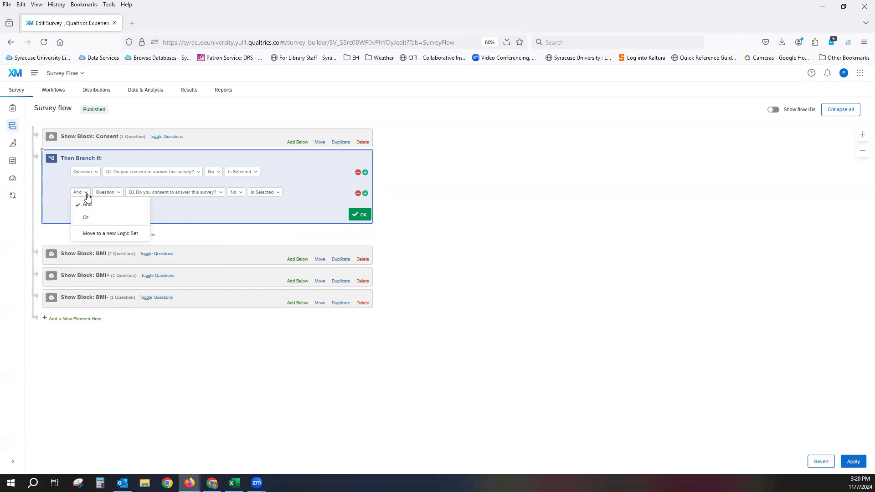
{"action": "left_click", "coordinate": [223, 213]}
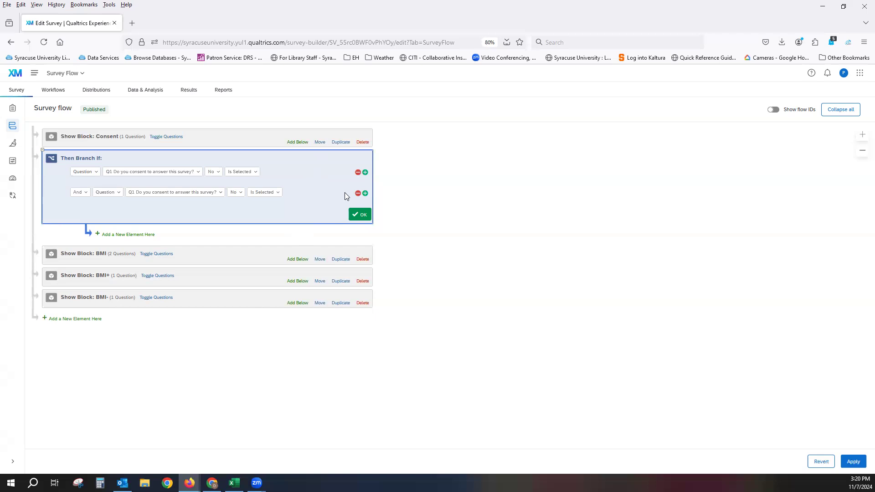
{"action": "left_click", "coordinate": [358, 193]}
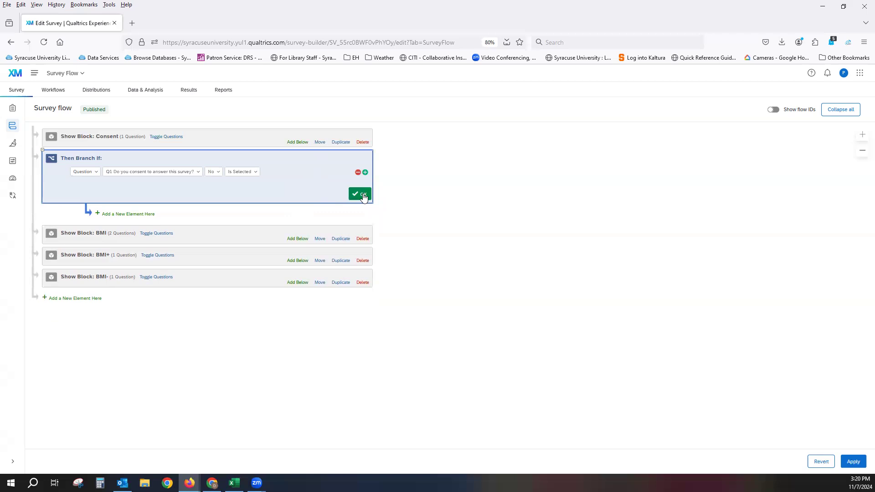
- Confirm the branch condition and add an End of Survey element inside the branch
{"action": "left_click", "coordinate": [360, 195]}
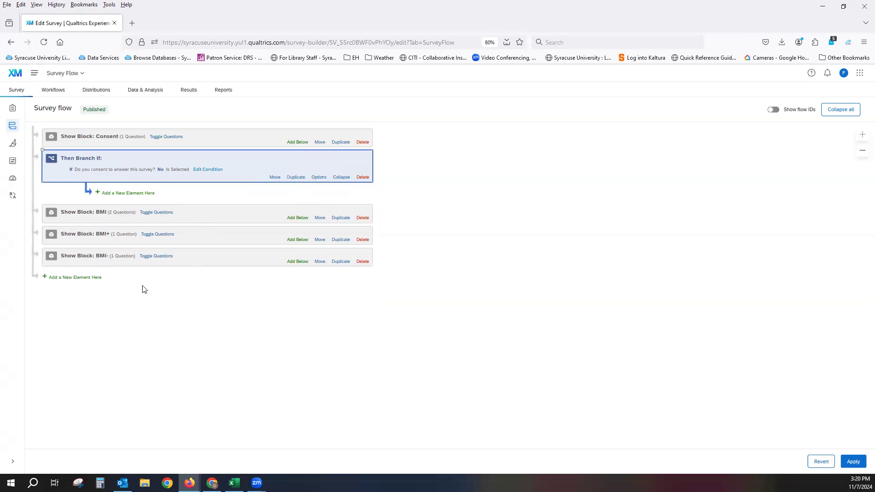
{"action": "left_click", "coordinate": [142, 194]}
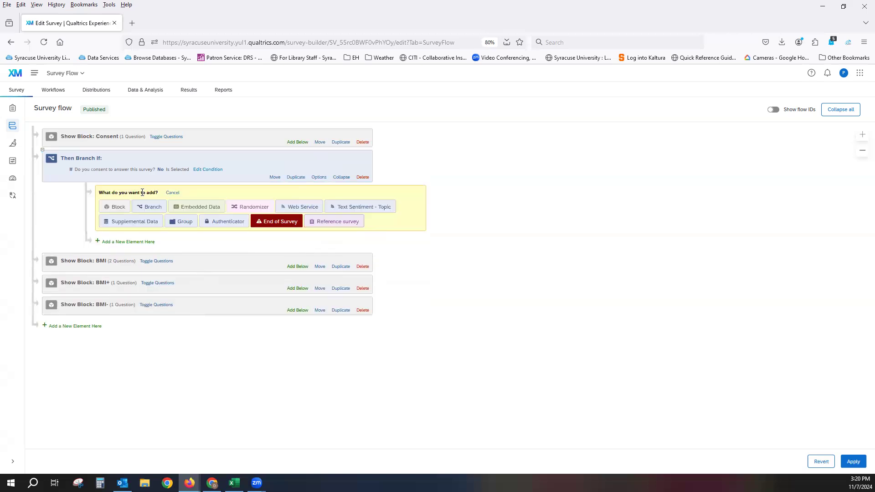
{"action": "left_click", "coordinate": [277, 223]}
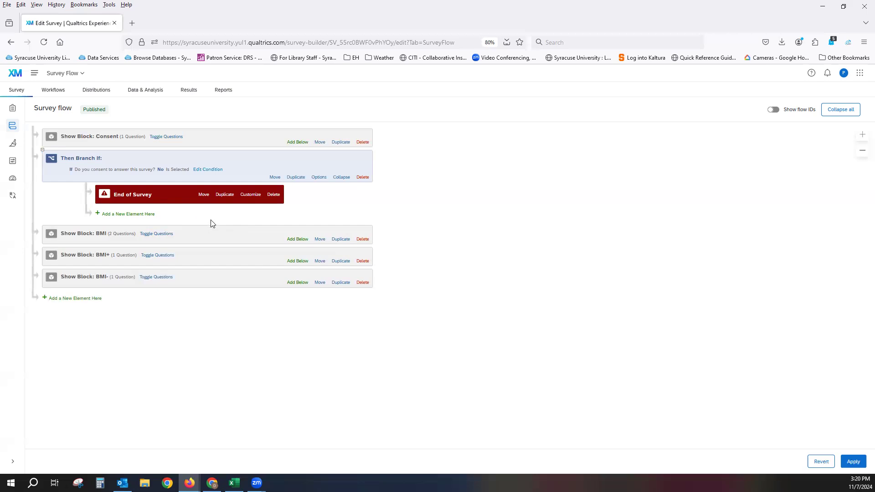
- Customize the branch's End of Survey element to override survey options with a custom end of survey message, leaving no message selected
{"action": "left_click", "coordinate": [250, 194]}
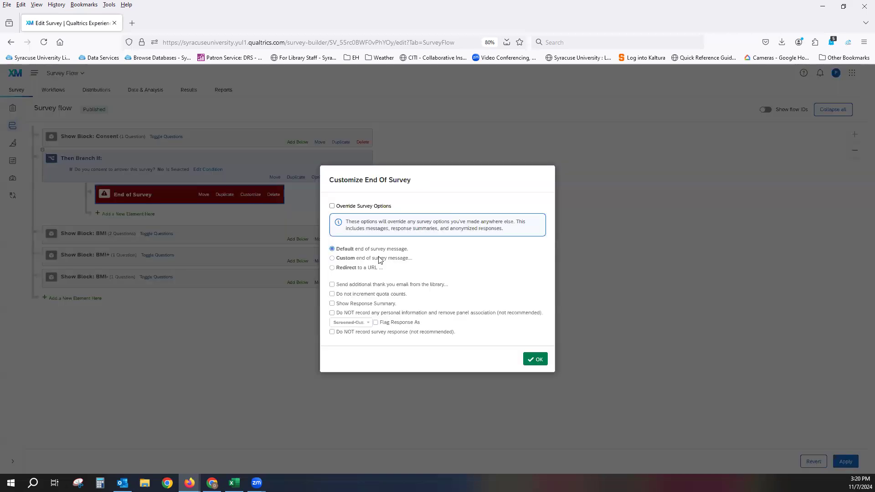
{"action": "left_click", "coordinate": [349, 207]}
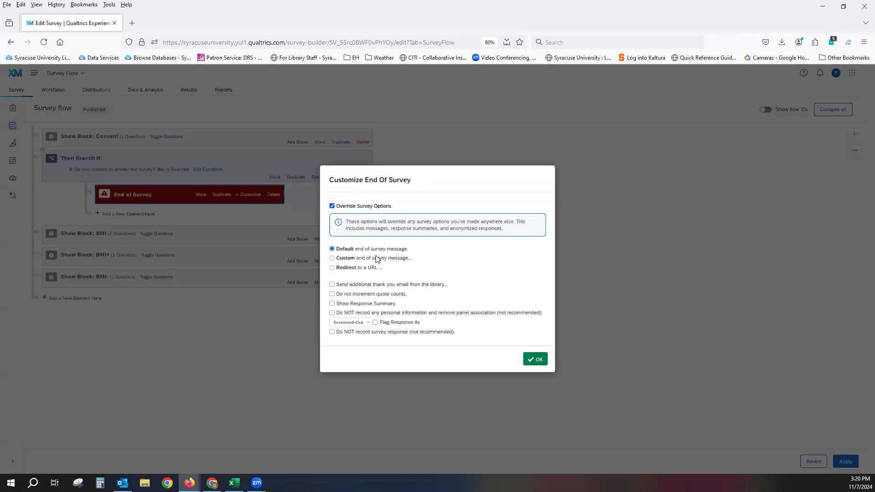
{"action": "left_click", "coordinate": [375, 259]}
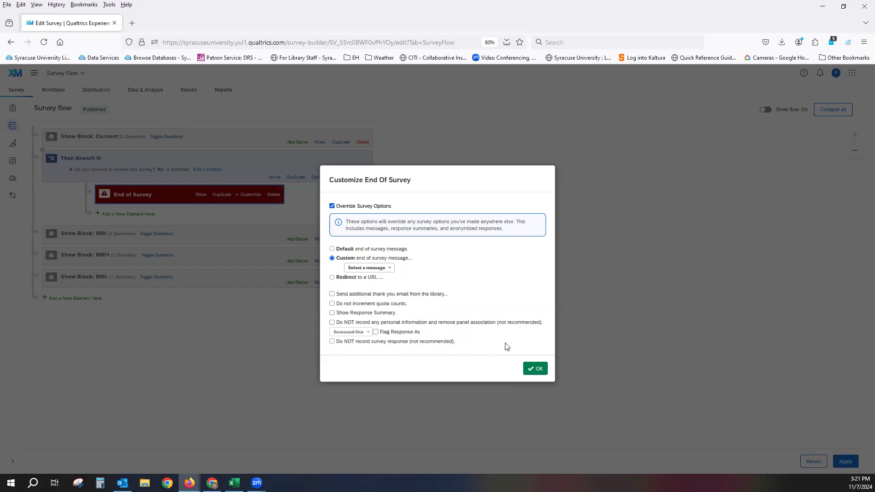
{"action": "left_click", "coordinate": [539, 370]}
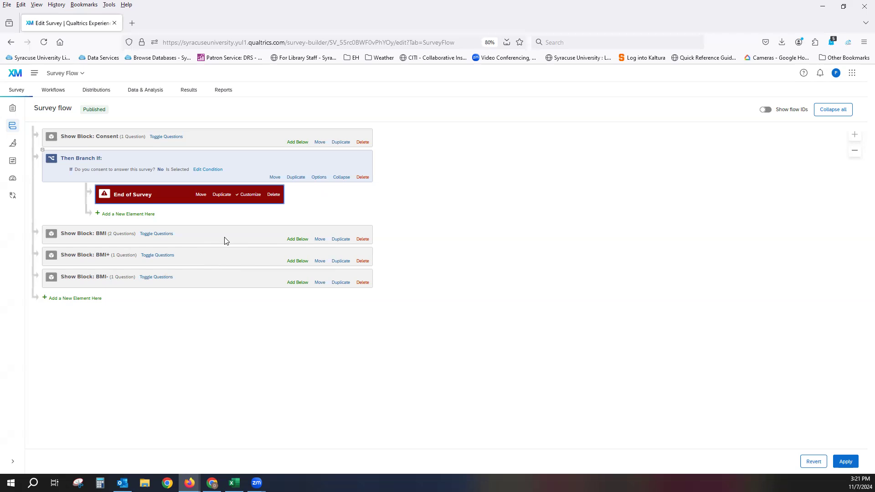
- Review the BMI block's questions and add an Embedded Data element below that block
{"action": "left_click", "coordinate": [155, 234]}
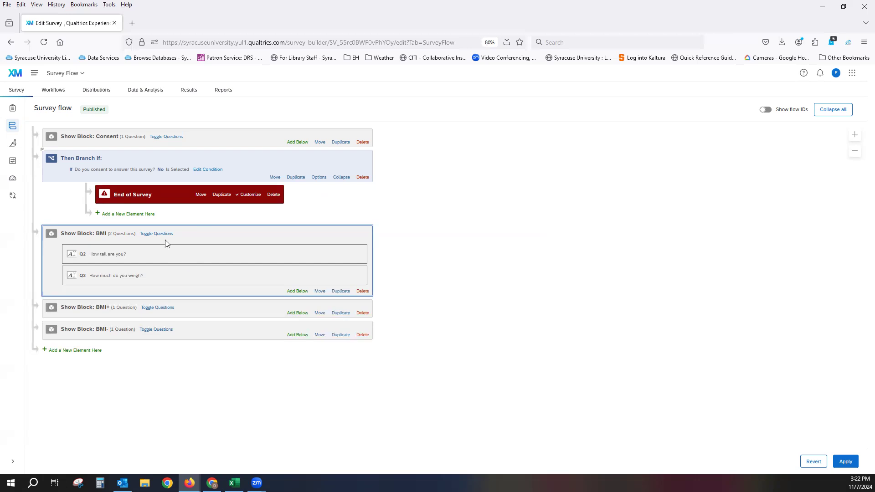
{"action": "left_click", "coordinate": [297, 292]}
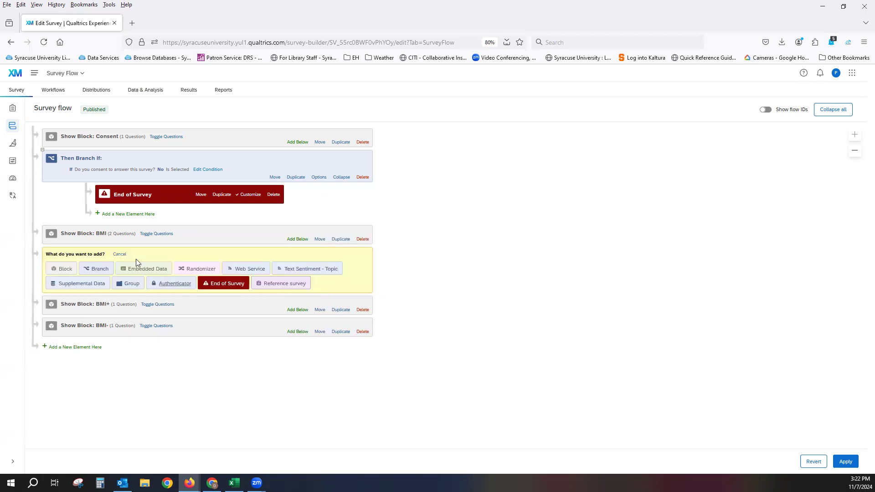
{"action": "left_click", "coordinate": [145, 269]}
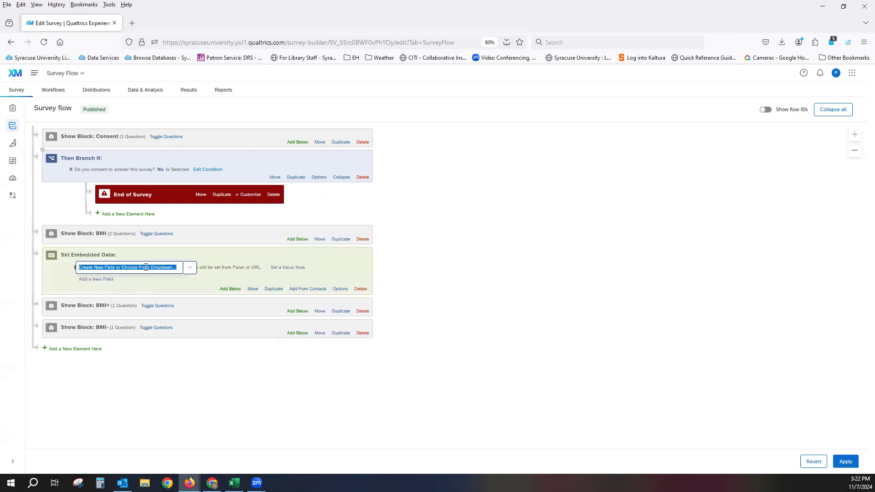
{"action": "left_click", "coordinate": [151, 291]}
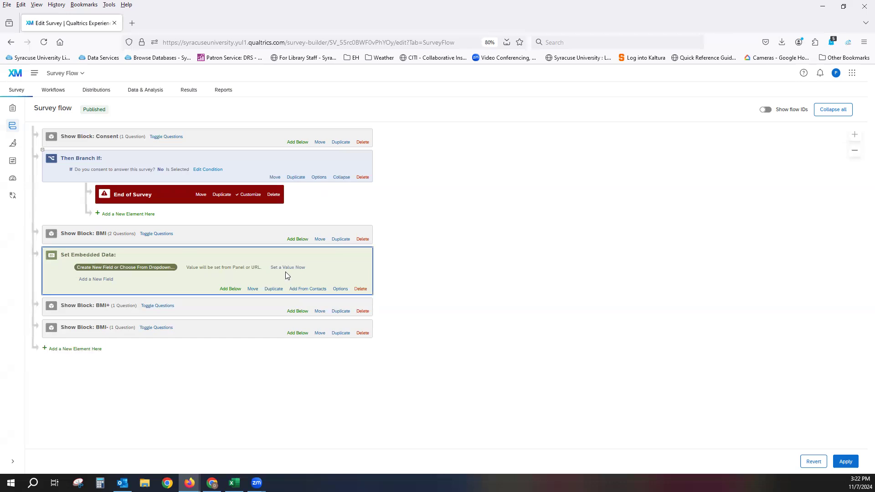
- Examine the embedded data field sources, including the Survey Metadata list, Add From Contacts and Existing Embedded Data
{"action": "left_click", "coordinate": [160, 270]}
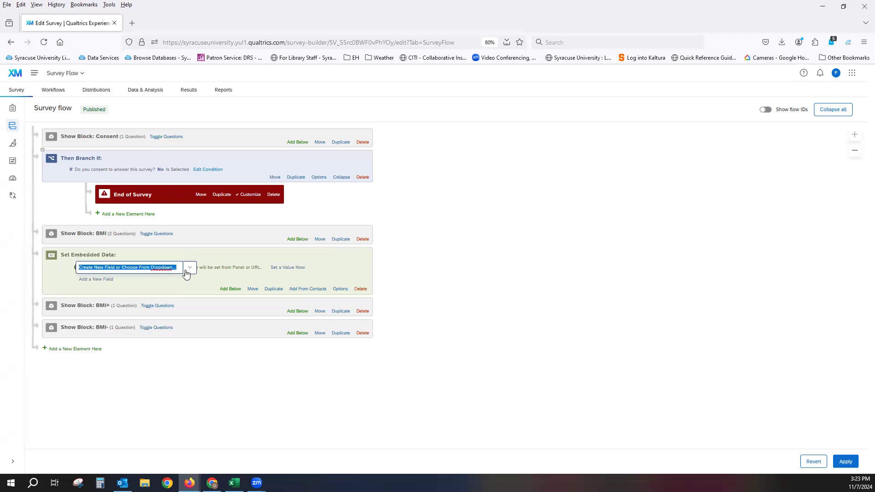
{"action": "left_click", "coordinate": [190, 269]}
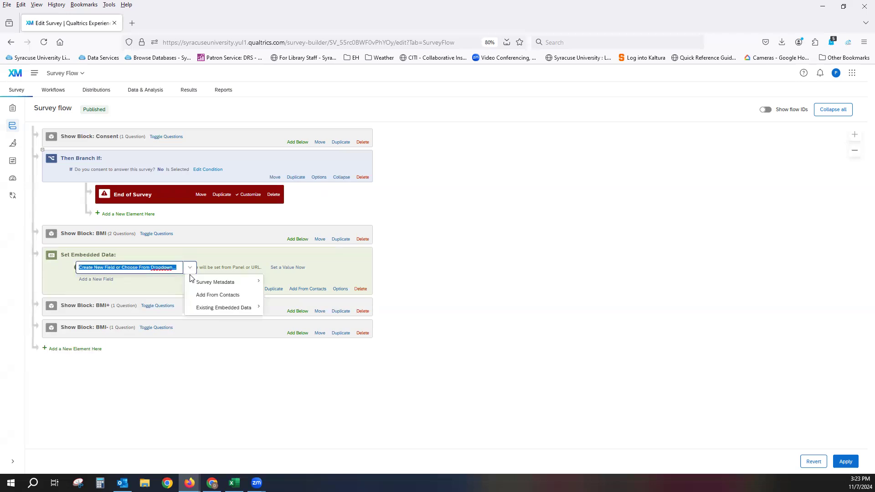
{"action": "mouse_move", "coordinate": [194, 282]}
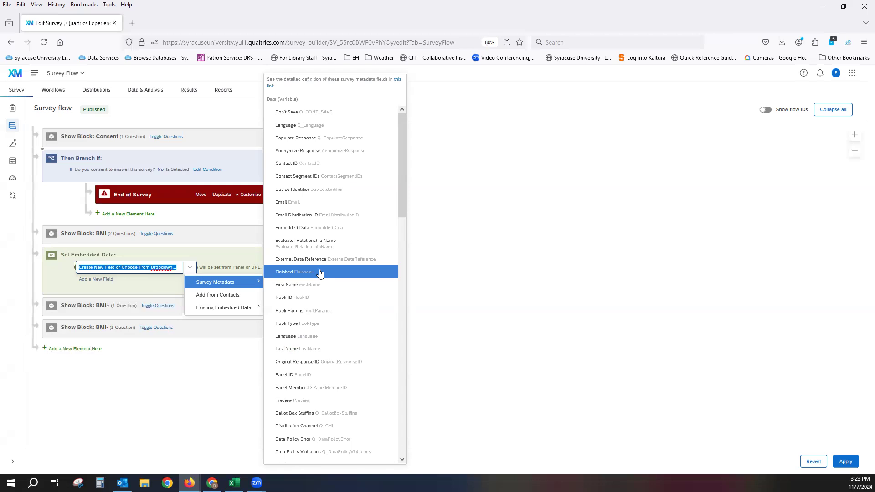
{"action": "scroll", "coordinate": [320, 273], "scroll_direction": "down", "scroll_amount": 3}
{"action": "scroll", "coordinate": [320, 273], "scroll_direction": "down", "scroll_amount": 10}
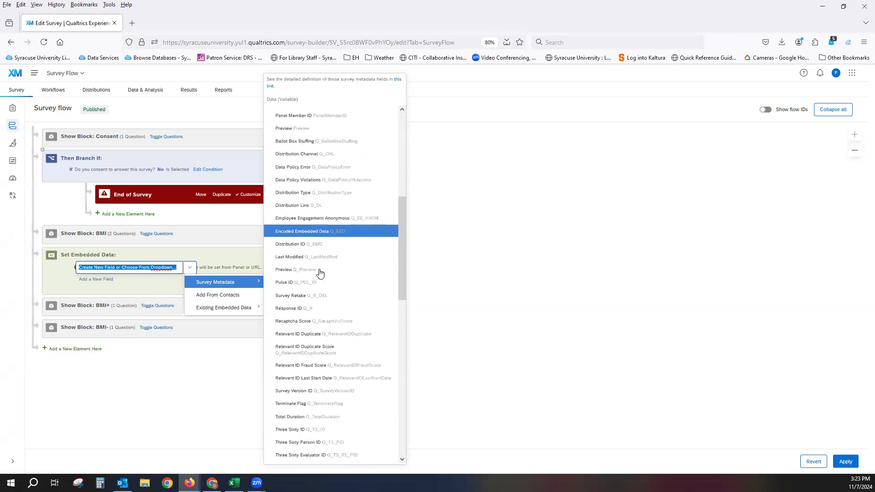
{"action": "scroll", "coordinate": [320, 272], "scroll_direction": "down", "scroll_amount": 12}
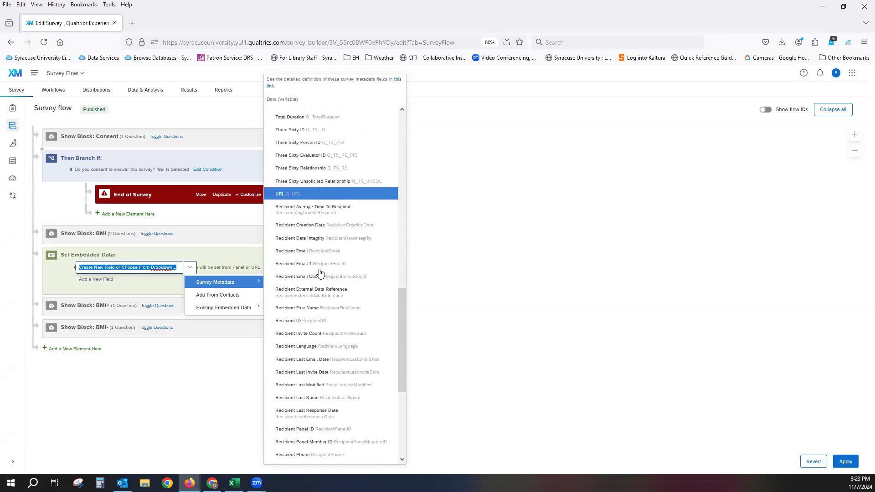
{"action": "scroll", "coordinate": [320, 272], "scroll_direction": "down", "scroll_amount": 5}
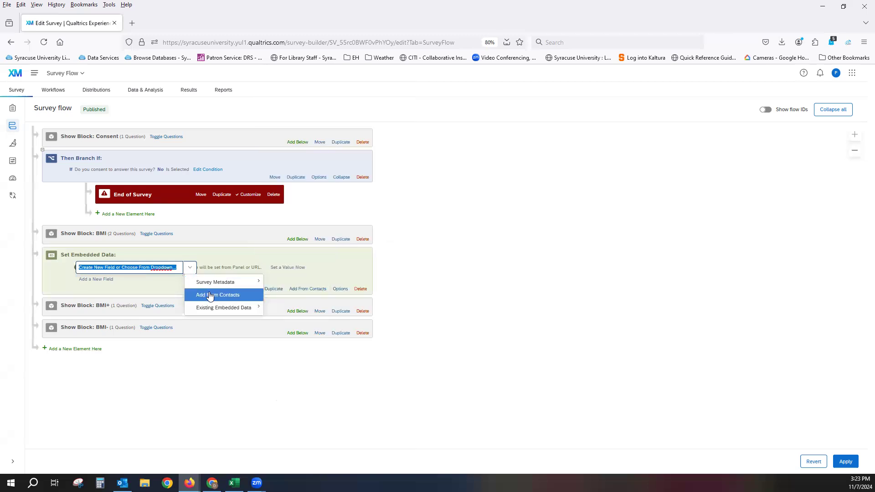
{"action": "mouse_move", "coordinate": [210, 308]}
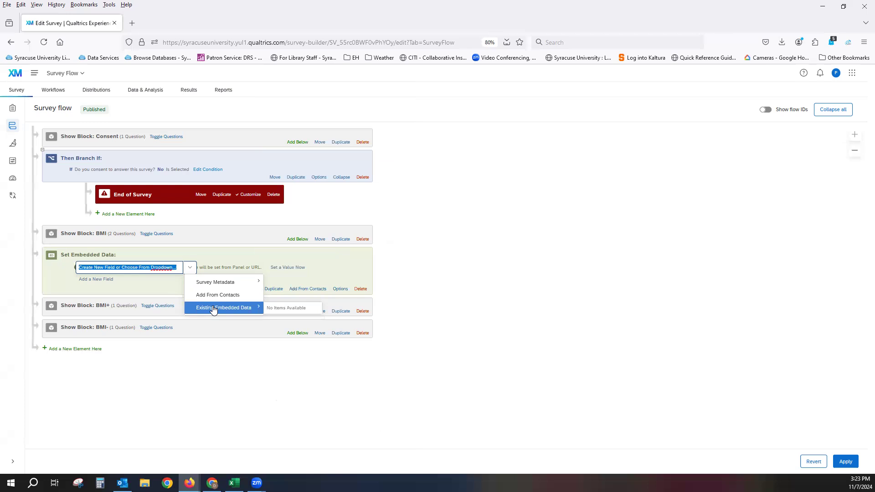
{"action": "left_click", "coordinate": [142, 291]}
- Name the new embedded data field BMI
{"action": "left_click", "coordinate": [141, 268]}
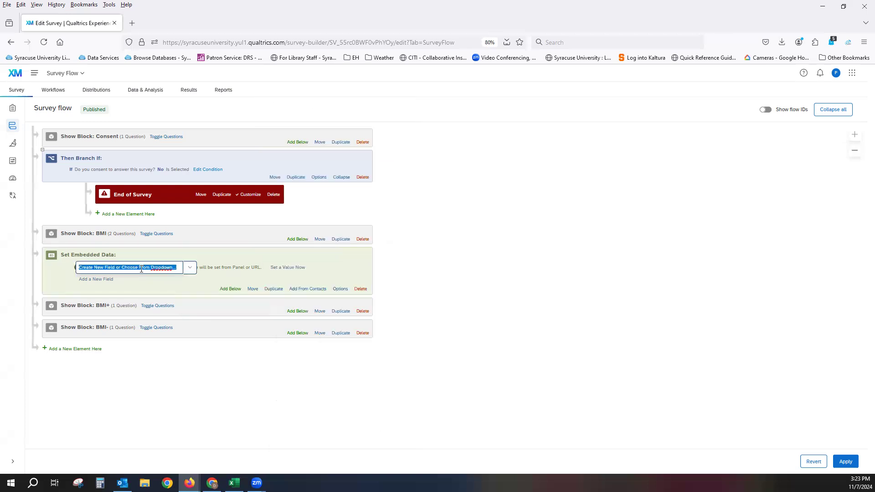
{"action": "type", "text": "BMI"}
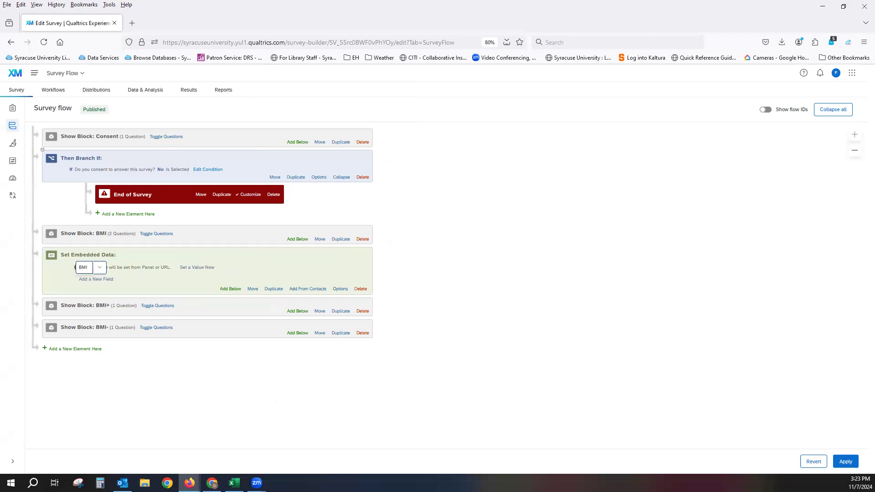
{"action": "left_click", "coordinate": [186, 290]}
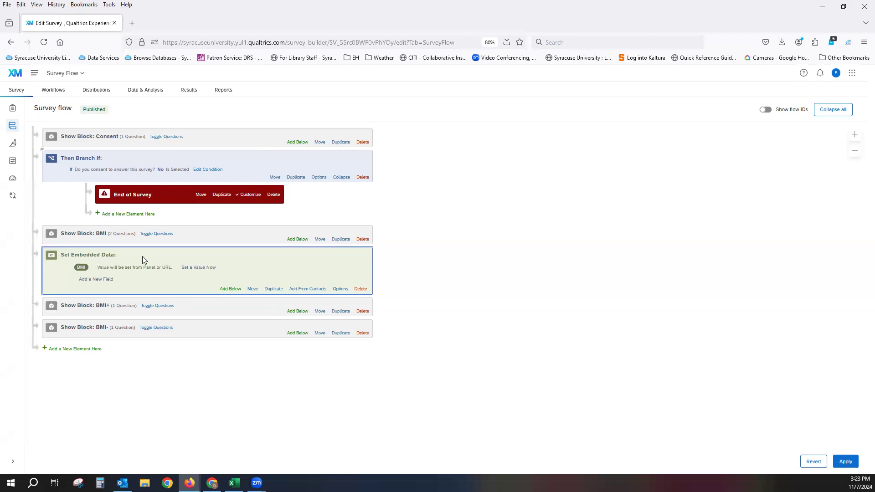
- Set the BMI field's value to piped text from the answer to Q2 "How tall are you?"
{"action": "left_click", "coordinate": [203, 269]}
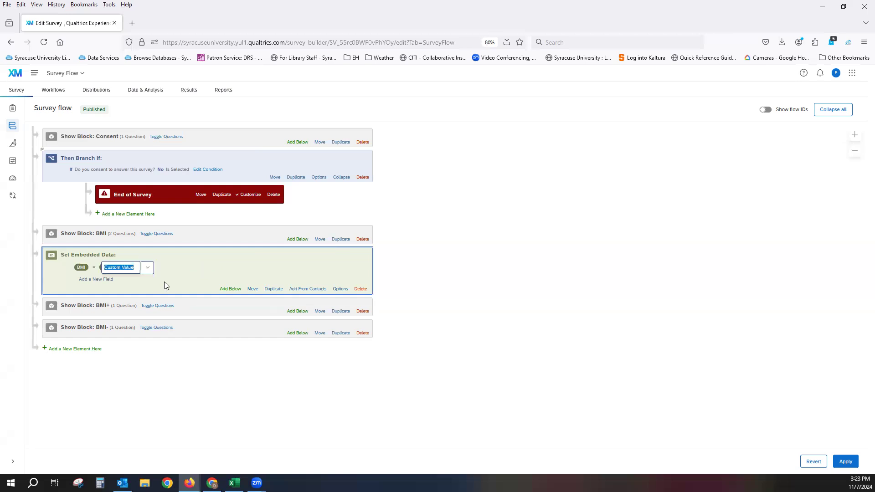
{"action": "left_click", "coordinate": [148, 269]}
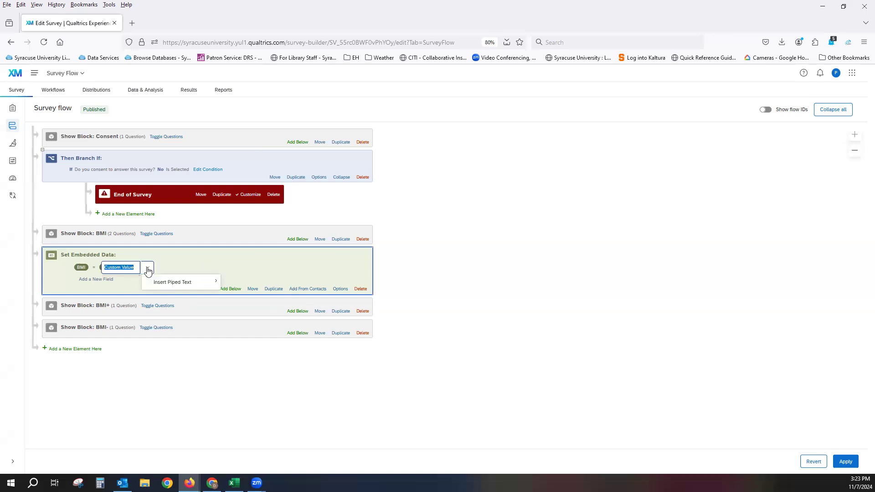
{"action": "mouse_move", "coordinate": [152, 282]}
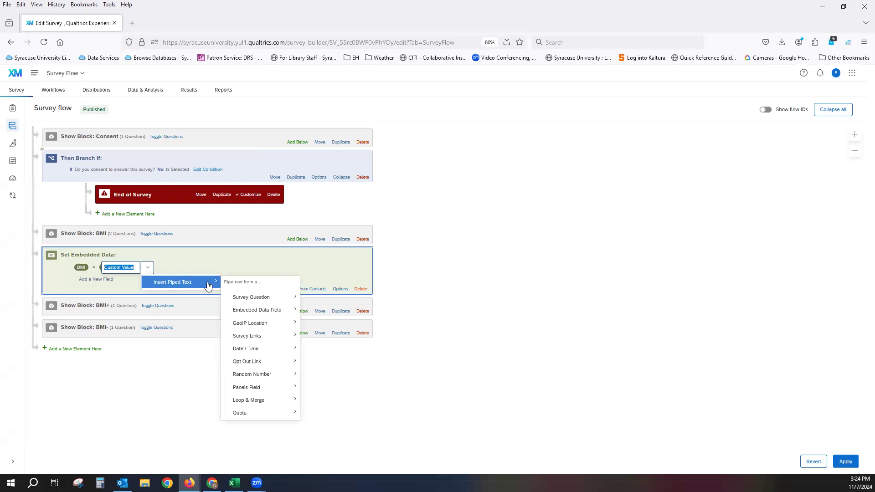
{"action": "mouse_move", "coordinate": [239, 300]}
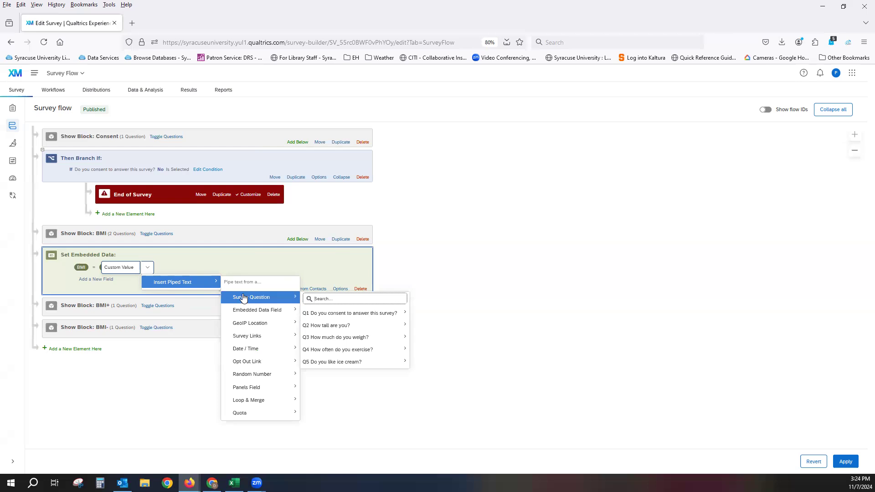
{"action": "mouse_move", "coordinate": [338, 329]}
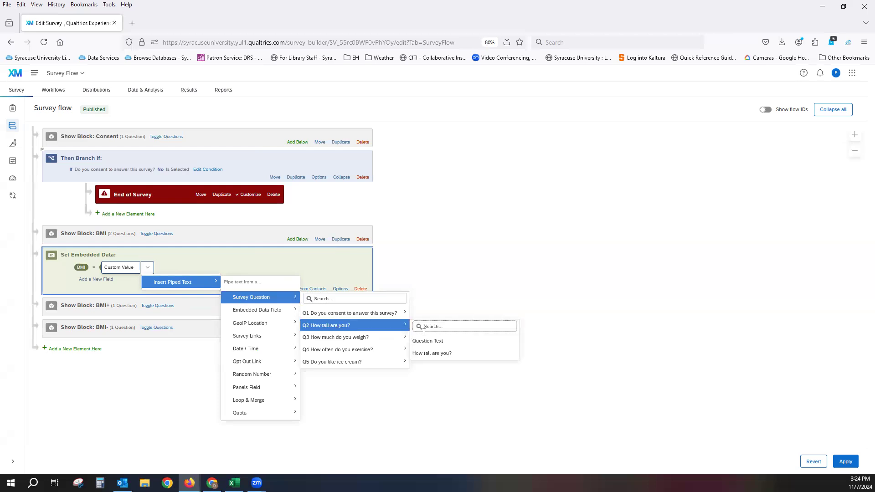
{"action": "left_click", "coordinate": [445, 355]}
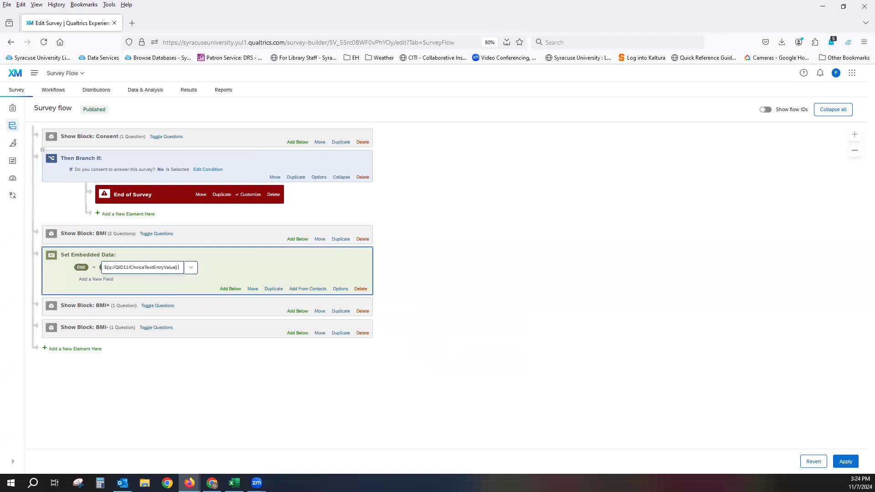
- Append piped text from the answer to Q3 "How much do you weigh?" to the BMI field's value
{"action": "left_click", "coordinate": [195, 272]}
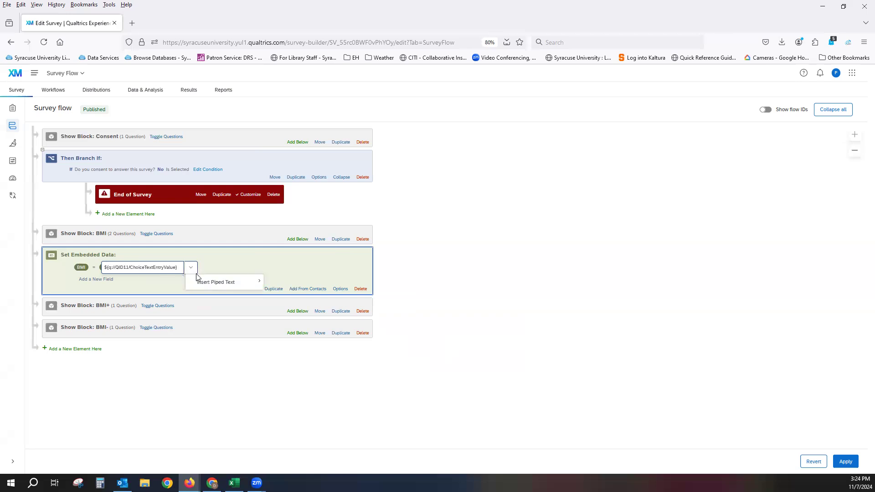
{"action": "mouse_move", "coordinate": [197, 282]}
{"action": "mouse_move", "coordinate": [309, 300]}
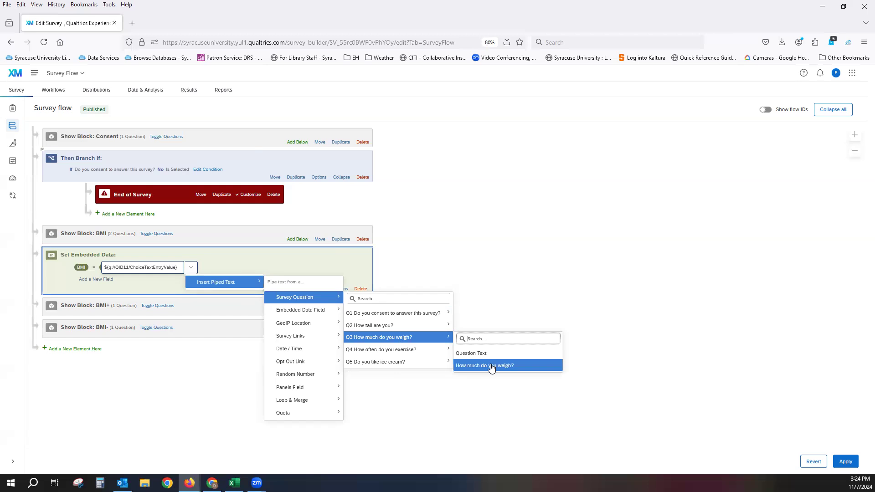
{"action": "left_click", "coordinate": [491, 366]}
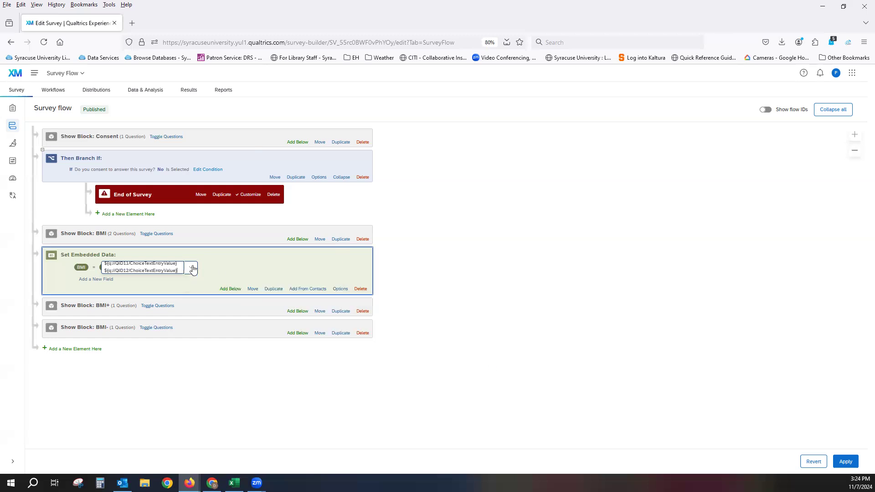
{"action": "left_click", "coordinate": [181, 293]}
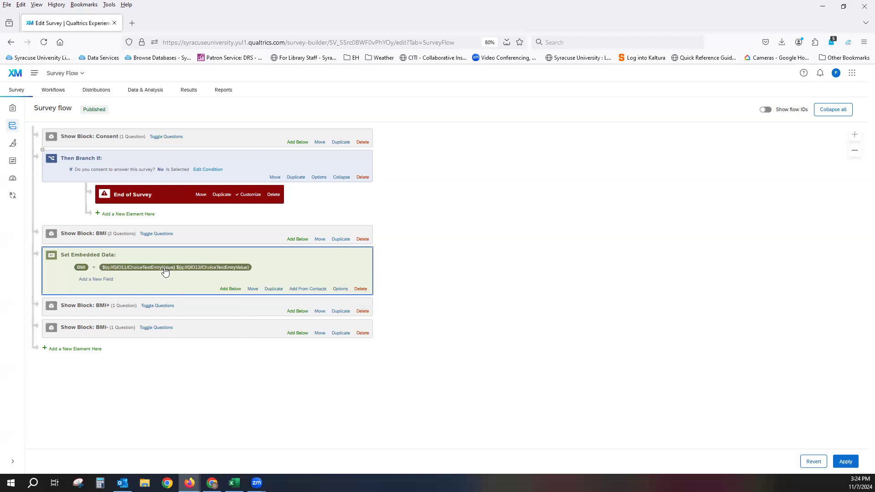
- Replace the BMI field's value with the formula $e{q://QID11/ChoiceTextEntryValue + q://QID12/ChoiceTextEntryValue}
{"action": "left_click", "coordinate": [165, 268]}
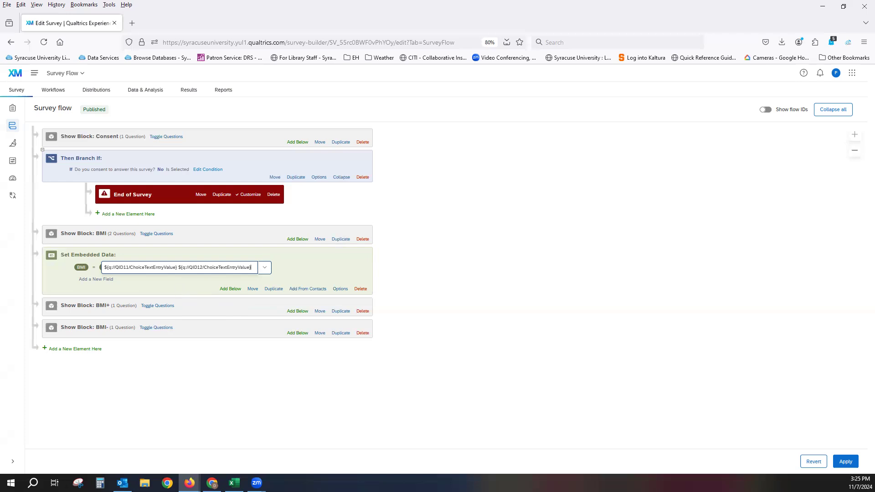
{"action": "key", "text": "alt+Tab"}
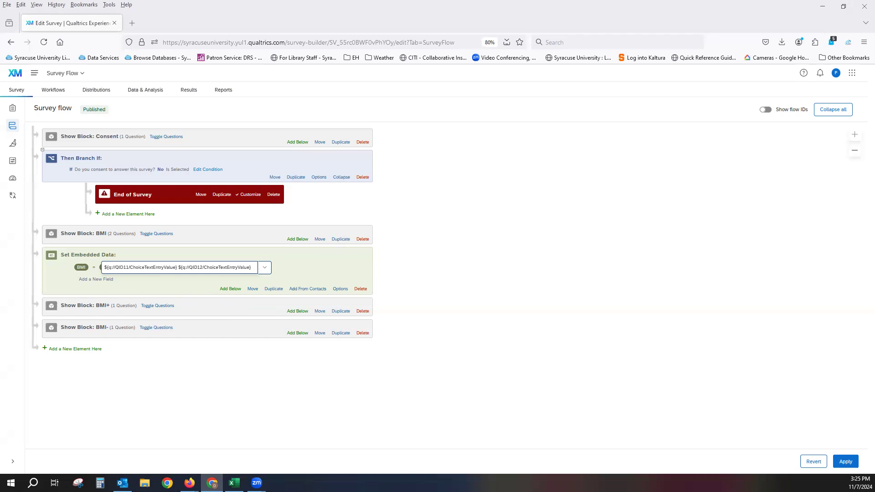
{"action": "left_click", "coordinate": [254, 267]}
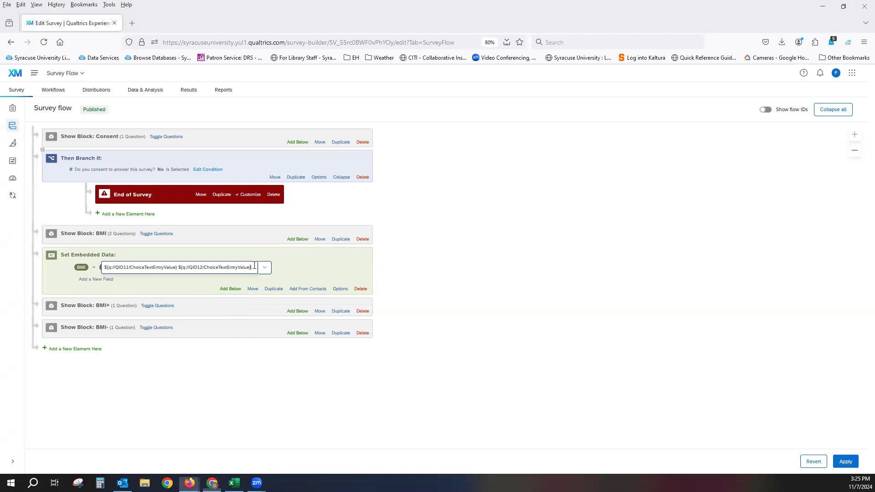
{"action": "left_click_drag", "start_coordinate": [254, 268], "coordinate": [45, 262]}
{"action": "type", "text": "$e{q://QID11/ChoiceTextEntryValue + q://QID12/ChoiceTextEntryValue}"}
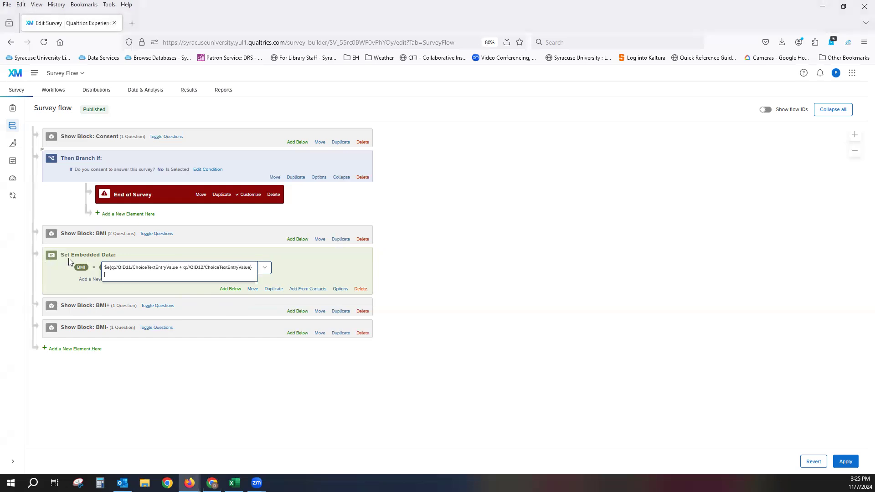
{"action": "left_click", "coordinate": [295, 277]}
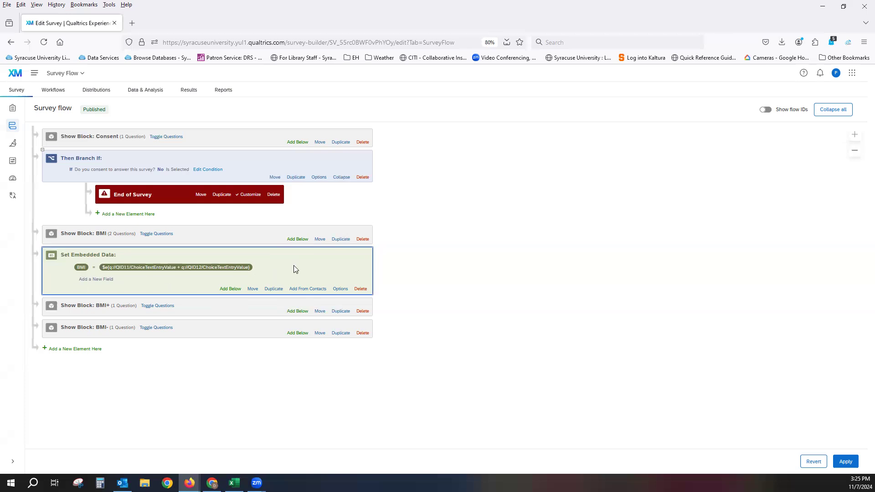
- Set the BMI embedded data field's variable type to Number
{"action": "left_click", "coordinate": [338, 289]}
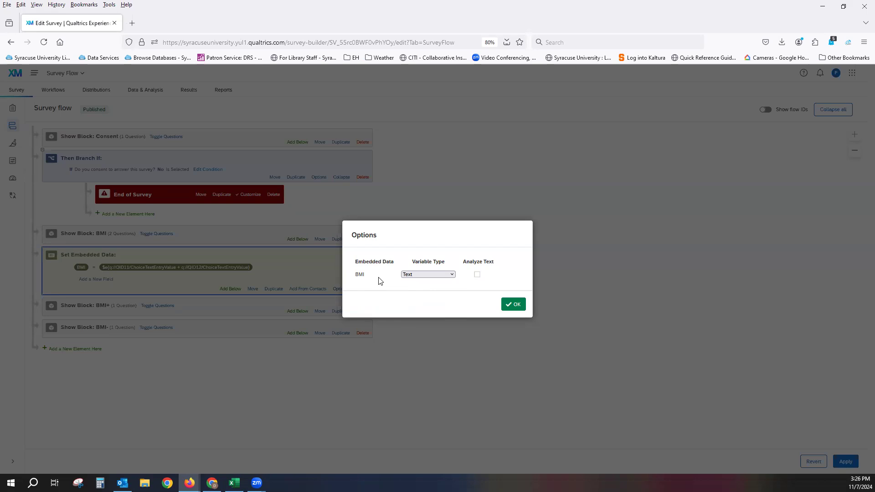
{"action": "left_click", "coordinate": [452, 275]}
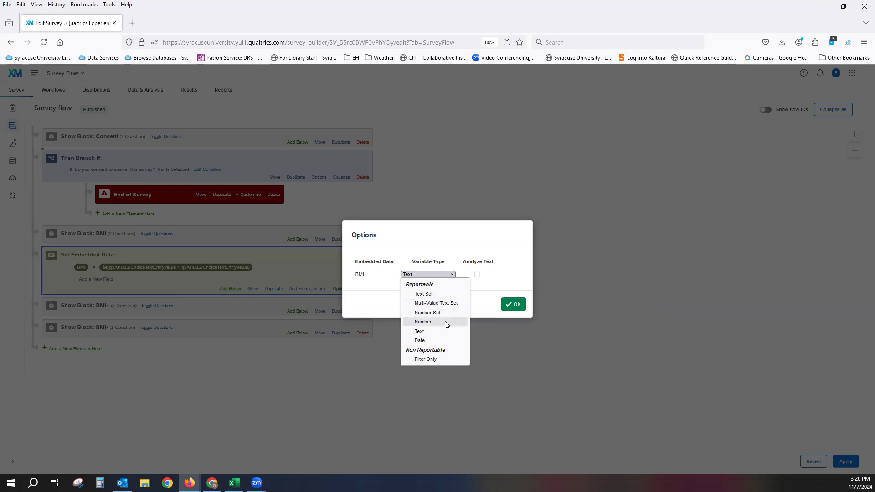
{"action": "left_click", "coordinate": [364, 298]}
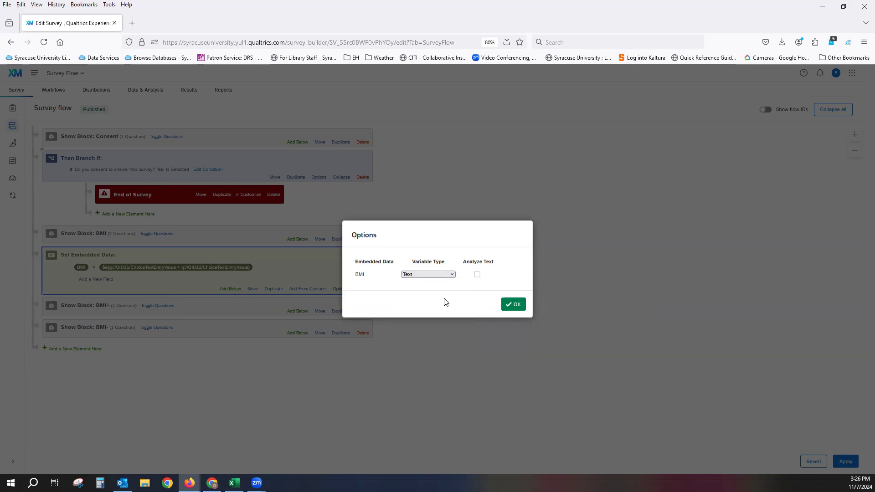
{"action": "left_click", "coordinate": [453, 275]}
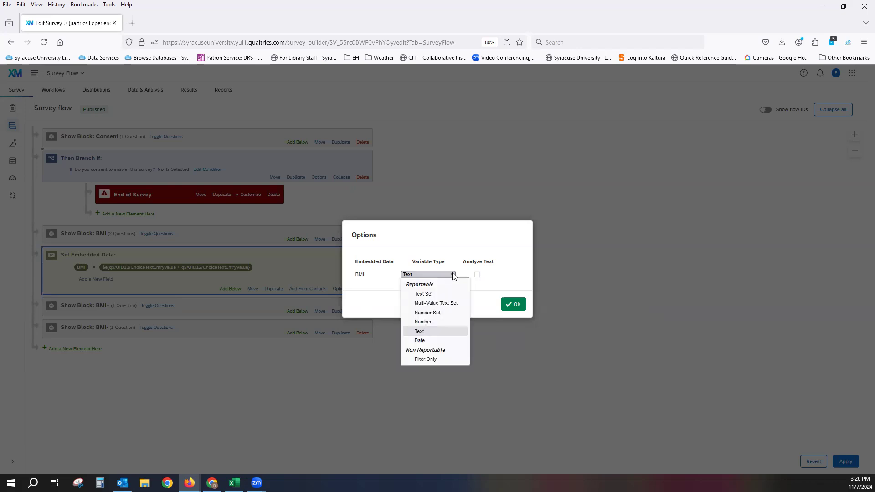
{"action": "left_click", "coordinate": [432, 323]}
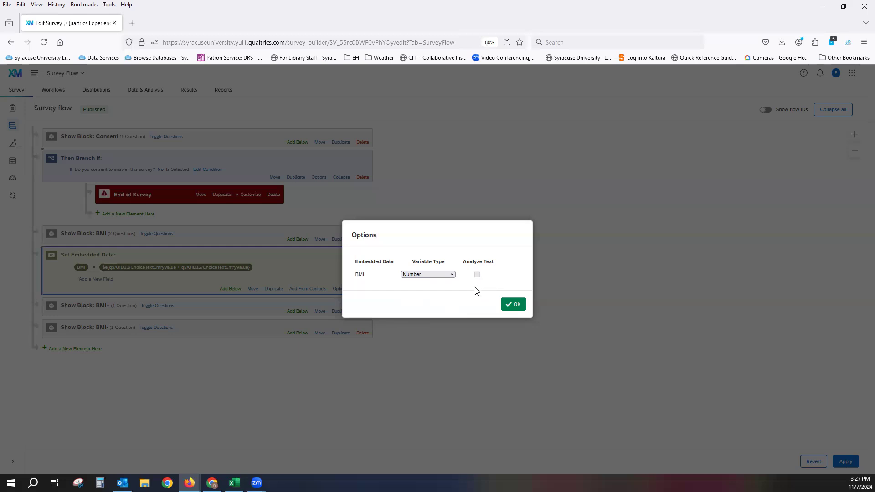
{"action": "left_click", "coordinate": [505, 305]}
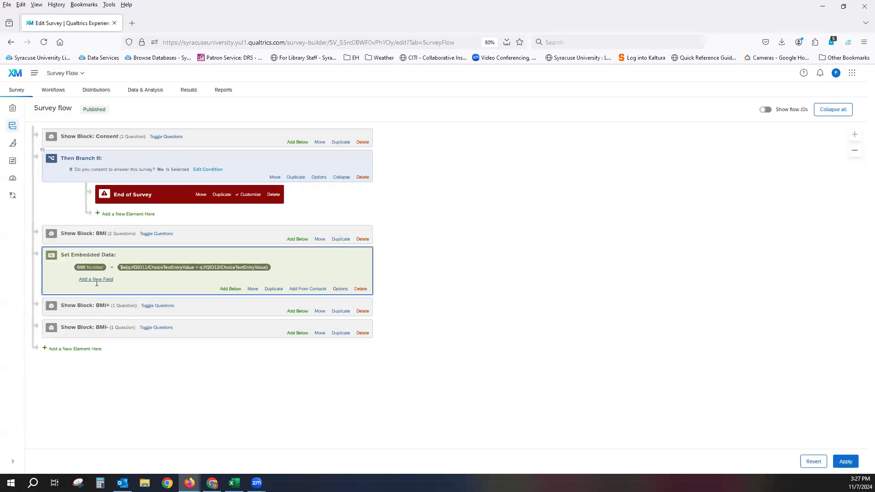
- Add a second embedded data field named bmi2 below BMI and set its value to 1
{"action": "left_click", "coordinate": [96, 280]}
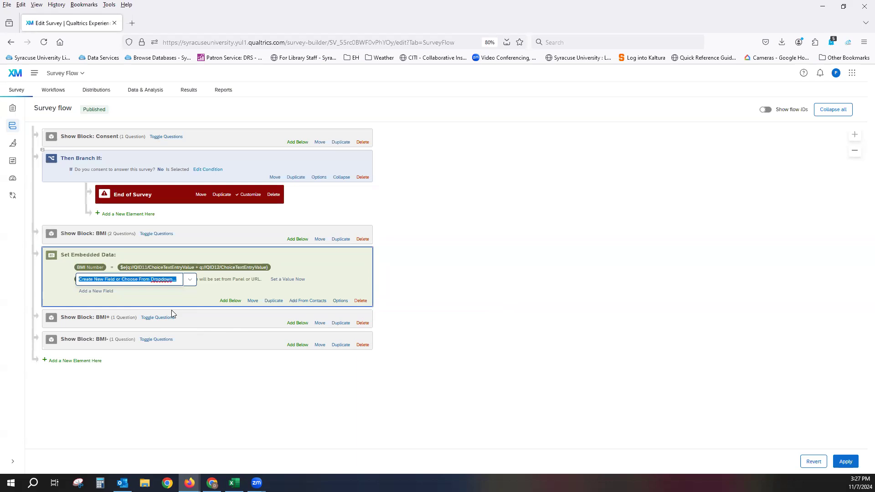
{"action": "type", "text": "bmi2"}
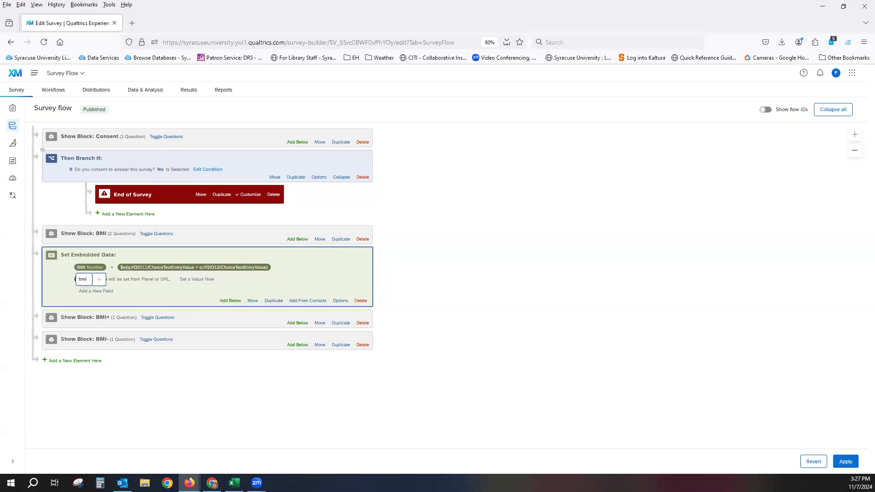
{"action": "left_click", "coordinate": [189, 292]}
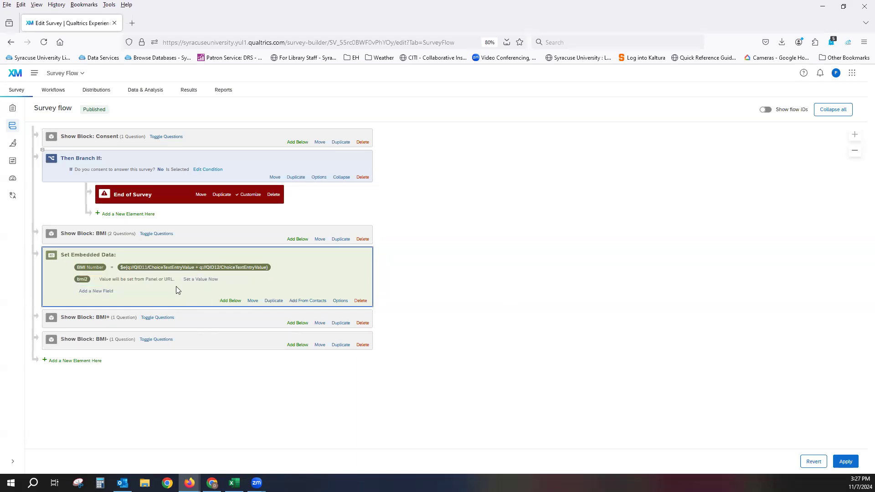
{"action": "left_click", "coordinate": [202, 279]}
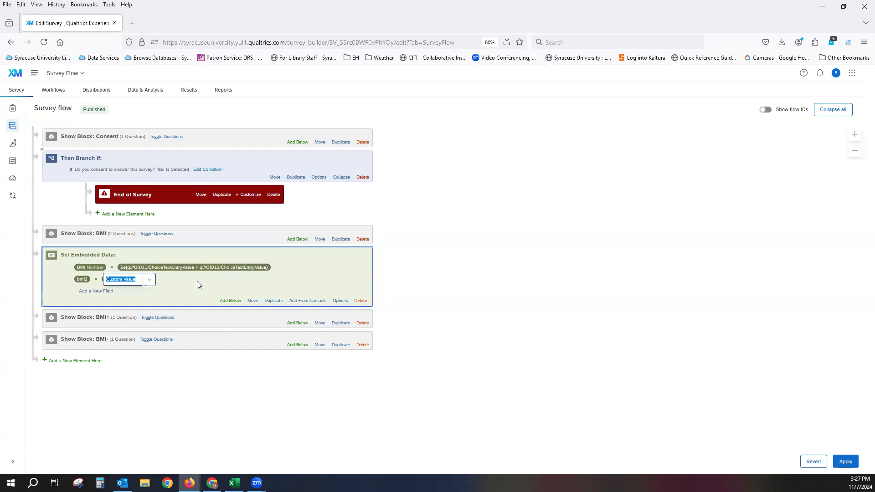
{"action": "type", "text": "1"}
{"action": "left_click", "coordinate": [201, 278]}
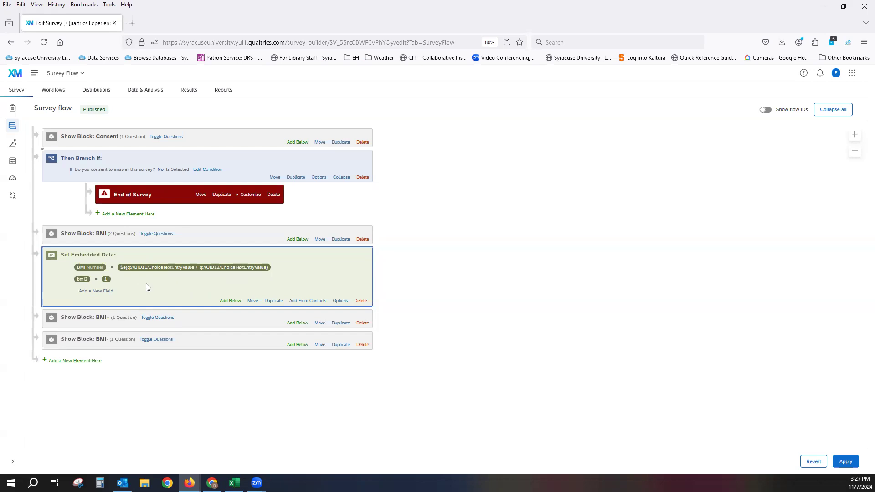
- Examine the contact lists offered for importing embedded data, without importing anything
{"action": "left_click", "coordinate": [298, 302]}
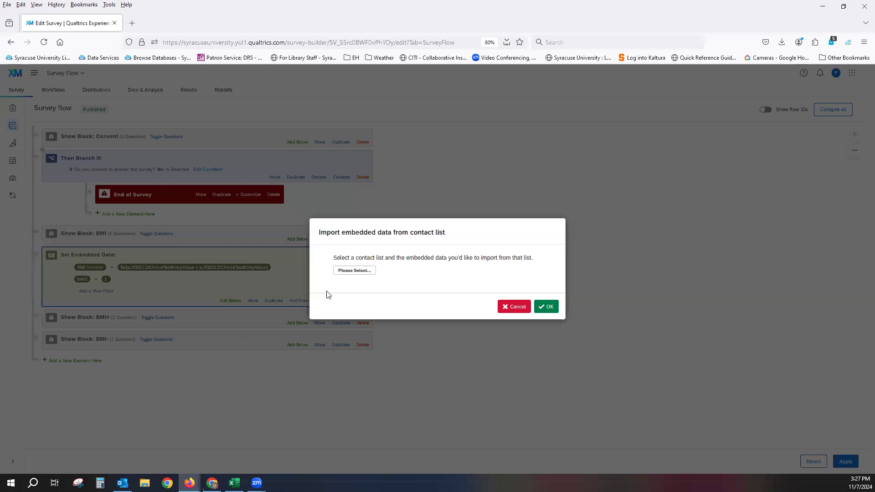
{"action": "left_click", "coordinate": [368, 271]}
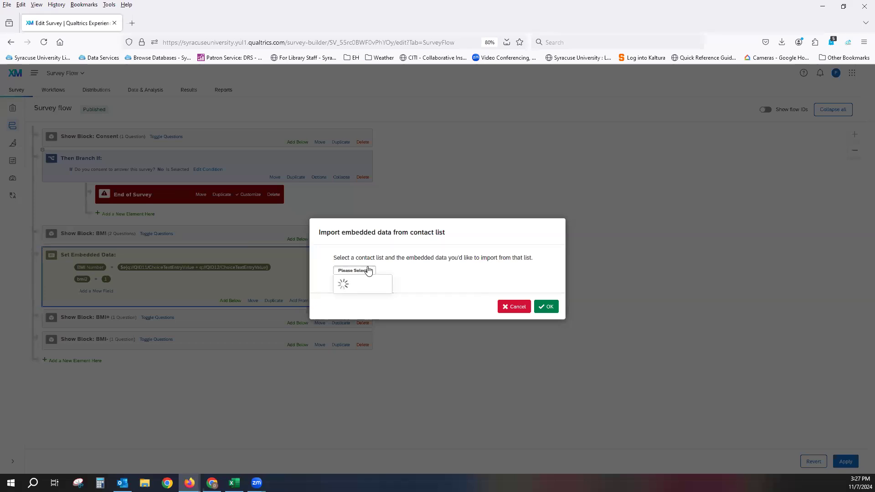
{"action": "mouse_move", "coordinate": [366, 283]}
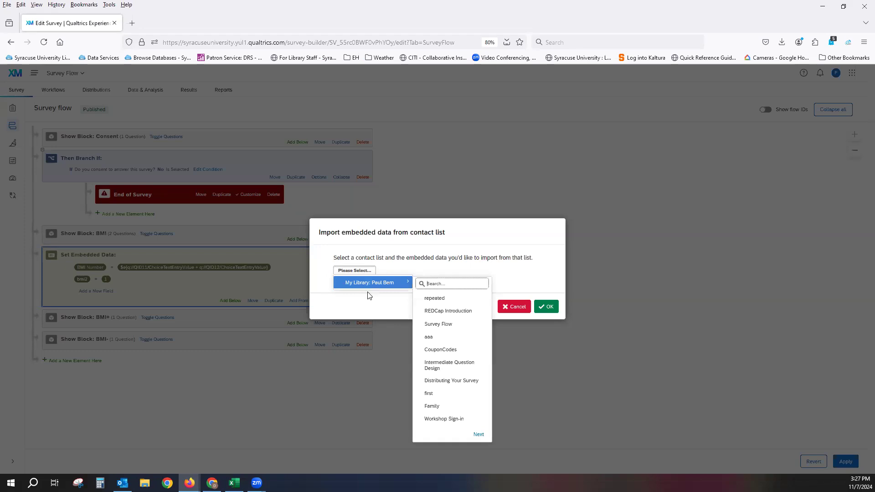
{"action": "left_click", "coordinate": [368, 300]}
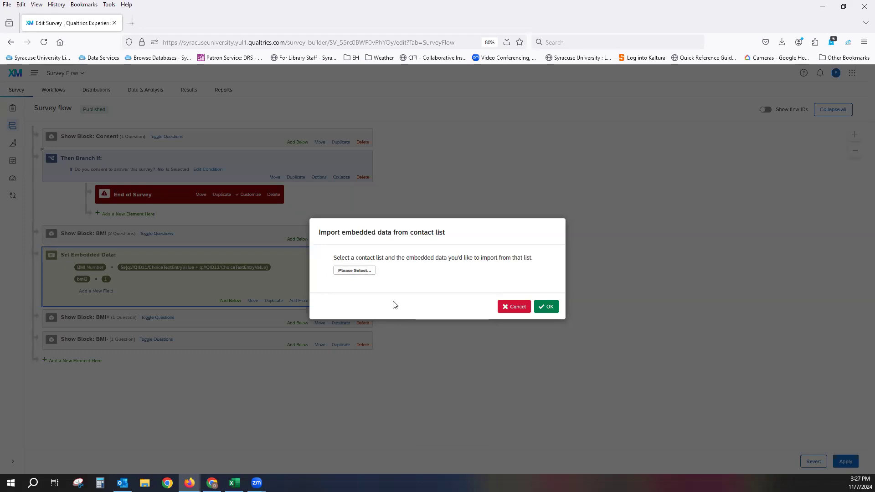
{"action": "left_click", "coordinate": [515, 307]}
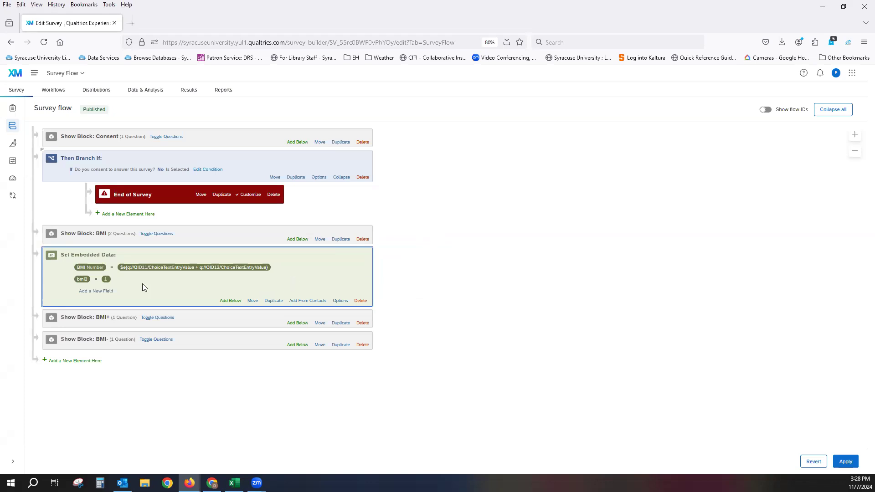
- Show the questions contained in the BMI+ and BMI- blocks
{"action": "left_click", "coordinate": [95, 272]}
{"action": "left_click", "coordinate": [158, 318]}
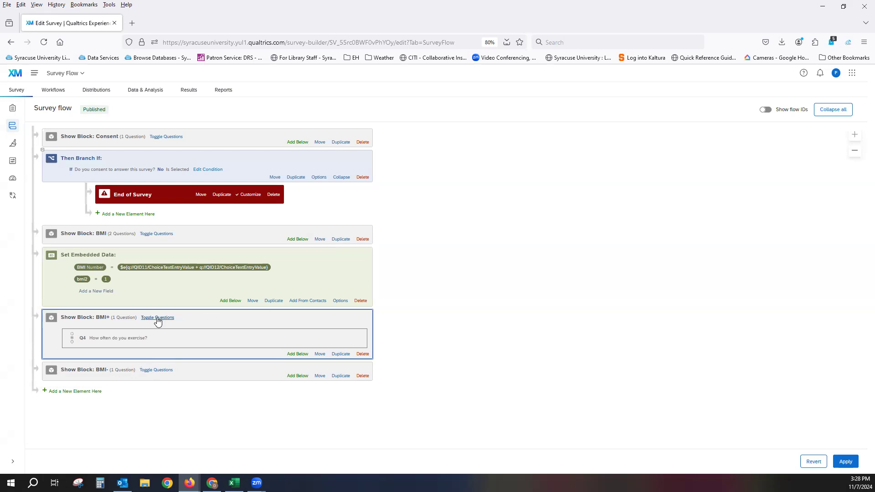
{"action": "left_click", "coordinate": [167, 371]}
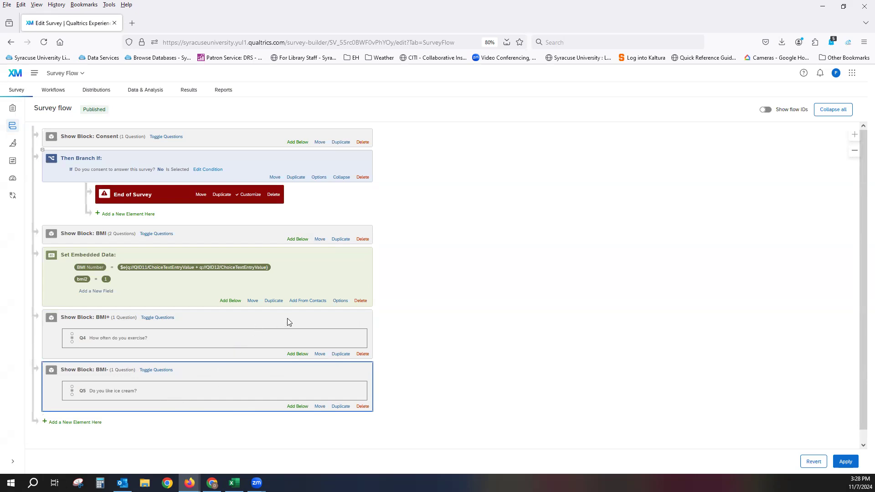
- Add a branch below the embedded data element and base its condition on the embedded data field BMI
{"action": "left_click", "coordinate": [230, 301]}
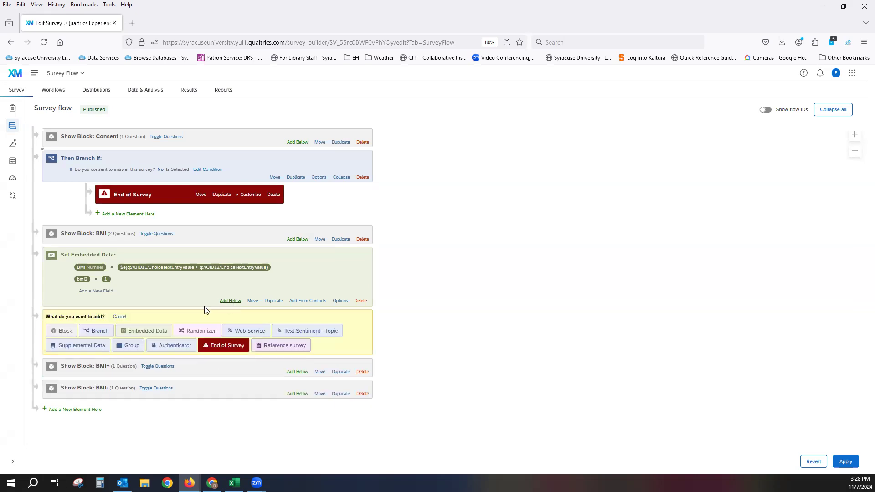
{"action": "left_click", "coordinate": [94, 330]}
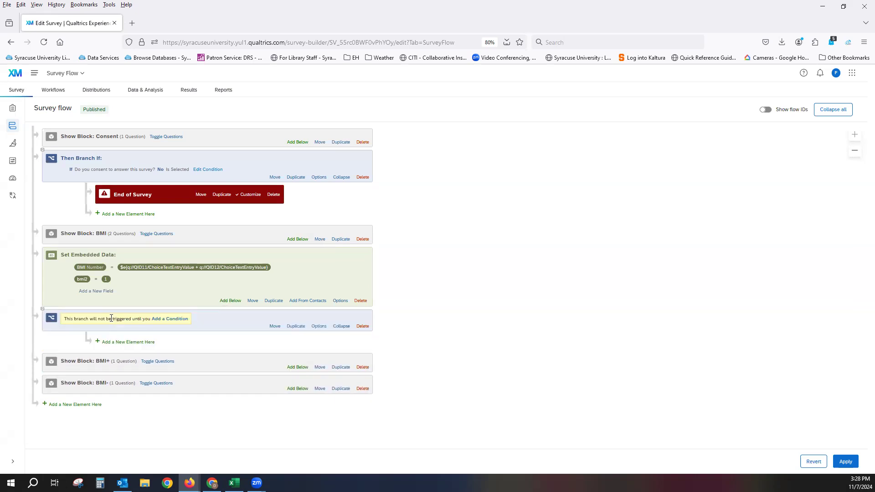
{"action": "left_click", "coordinate": [178, 318]}
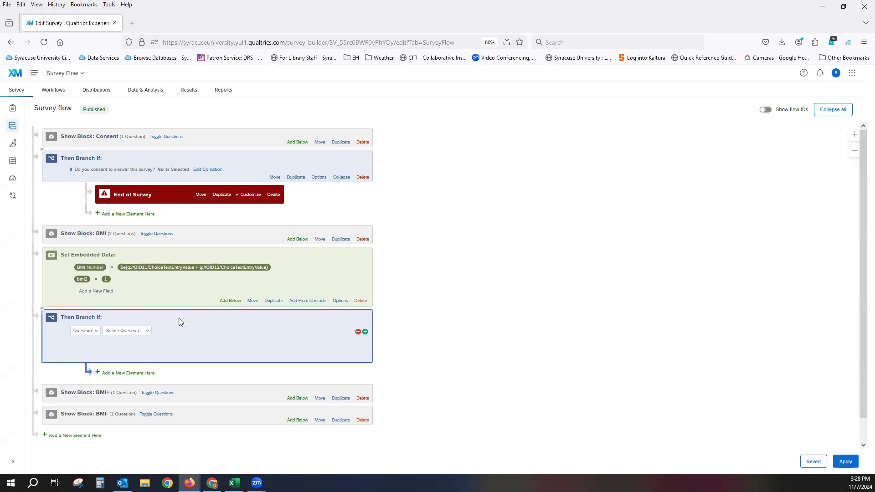
{"action": "left_click", "coordinate": [95, 335]}
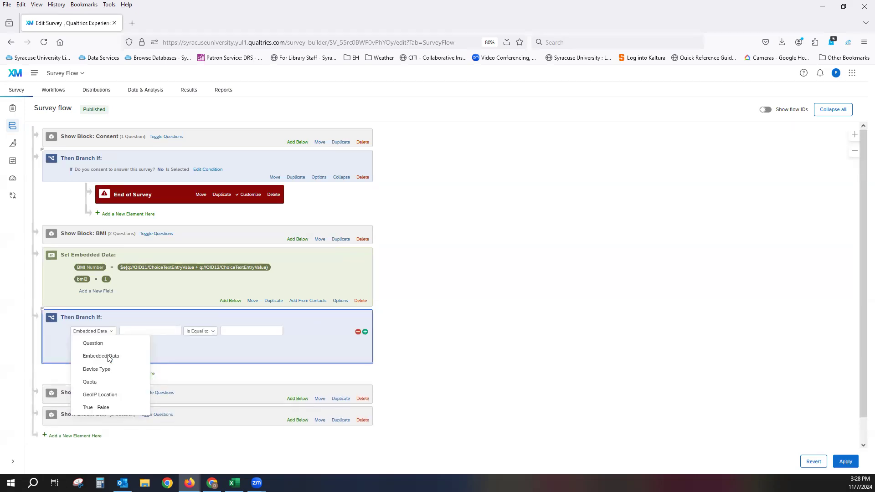
{"action": "left_click", "coordinate": [109, 358]}
{"action": "left_click", "coordinate": [168, 332]}
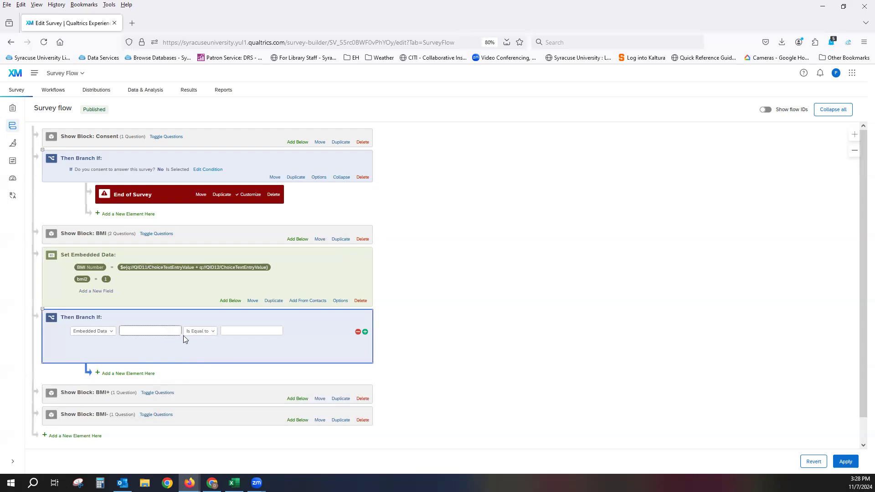
{"action": "type", "text": "BMI"}
- Complete the new branch's condition so that BMI Is Greater Than 100
{"action": "left_click", "coordinate": [203, 348]}
{"action": "left_click", "coordinate": [210, 336]}
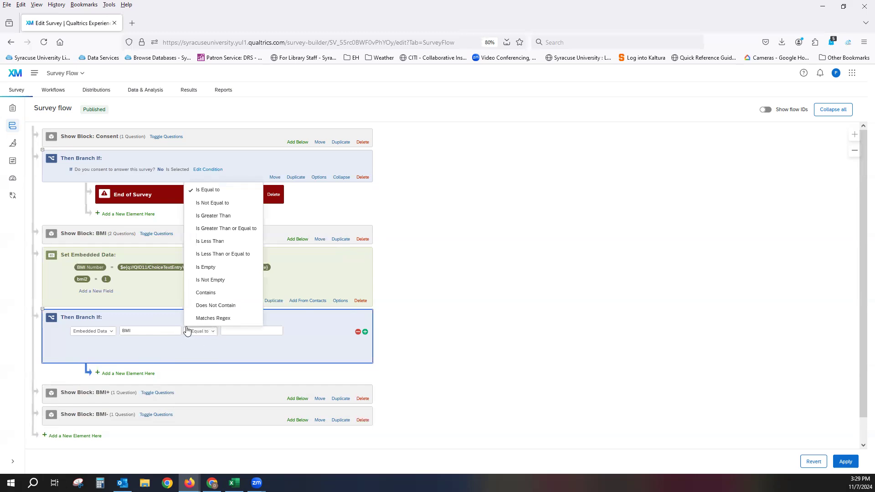
{"action": "left_click", "coordinate": [206, 217]}
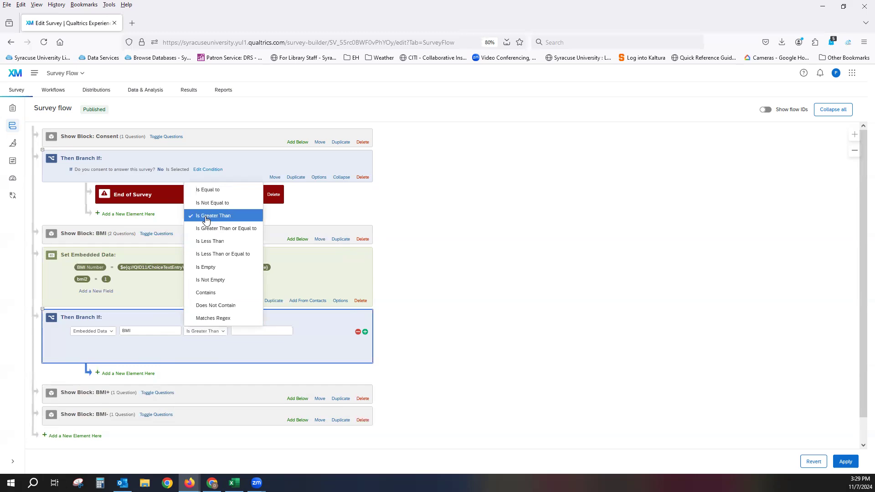
{"action": "left_click", "coordinate": [250, 329]}
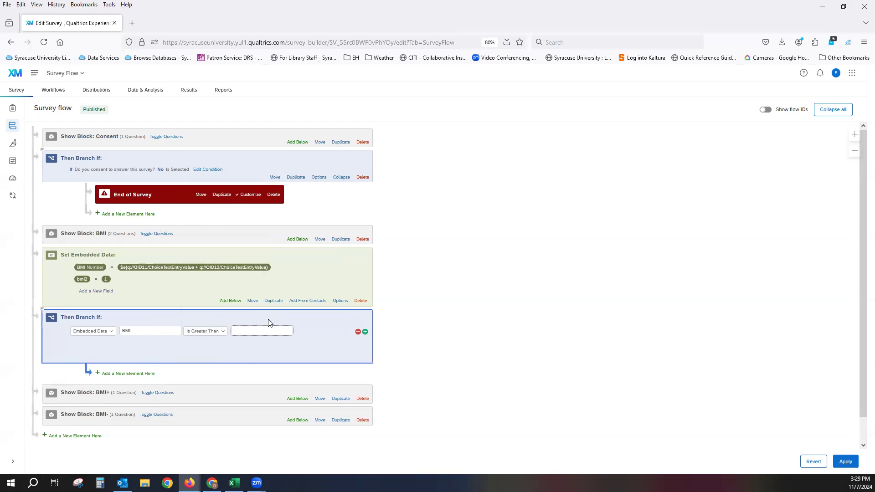
{"action": "type", "text": "100"}
{"action": "left_click", "coordinate": [300, 346]}
{"action": "left_click", "coordinate": [363, 356]}
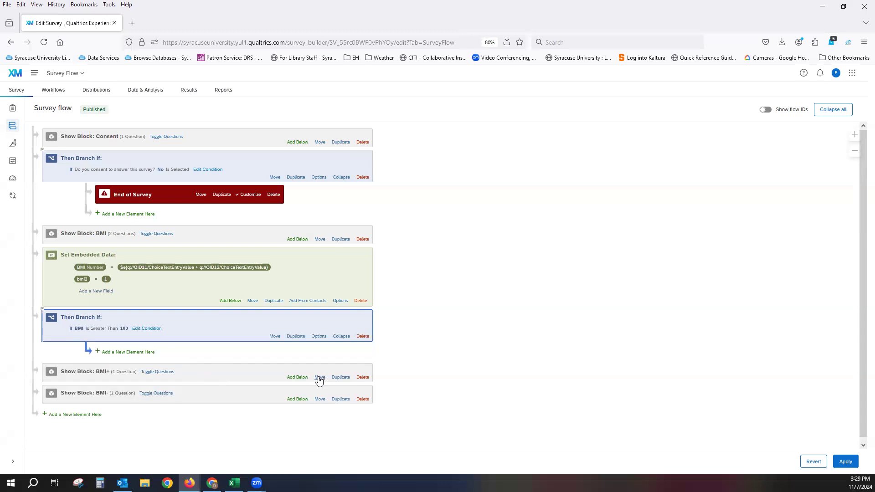
- Move the BMI+ block inside the BMI branch and add a nested branch directly beneath it
{"action": "left_click_drag", "start_coordinate": [319, 377], "coordinate": [270, 356]}
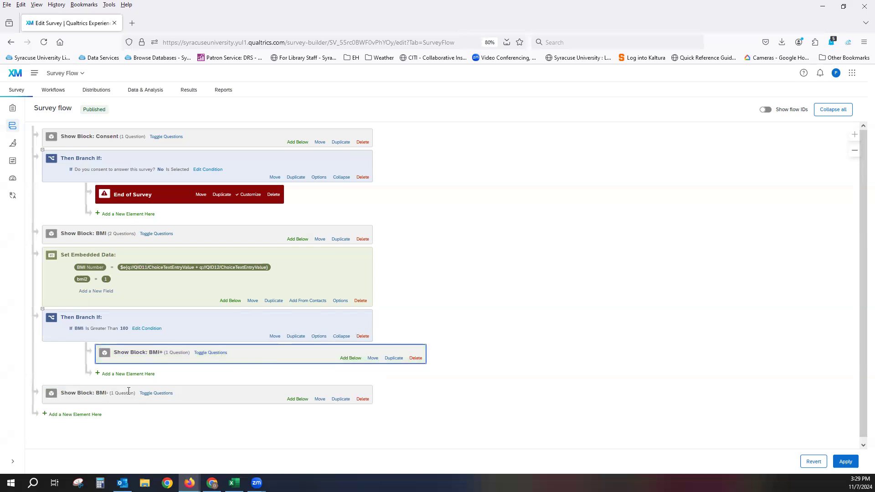
{"action": "left_click", "coordinate": [129, 374]}
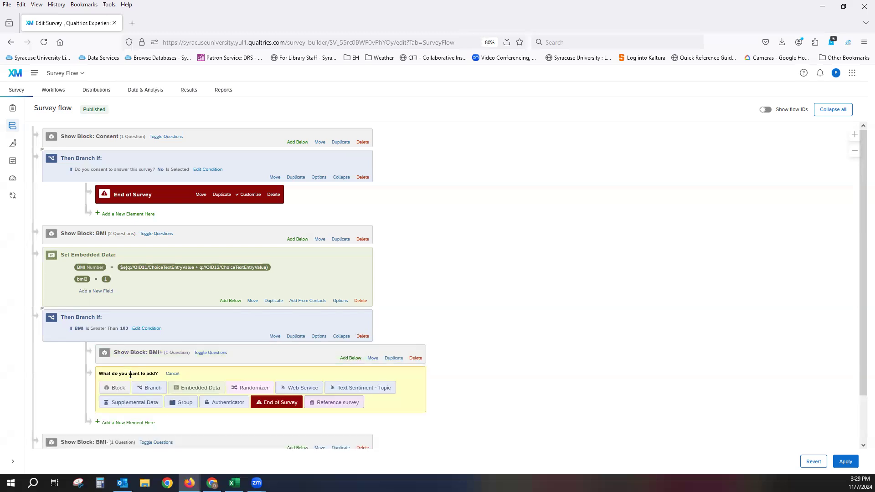
{"action": "left_click", "coordinate": [151, 390]}
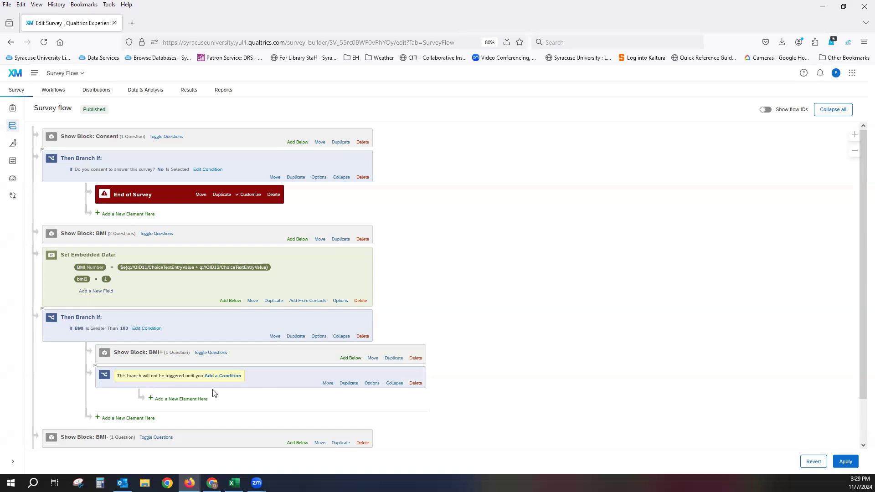
- Move the nested empty branch to the main level above the BMI- block and base its condition on embedded data field BMI
{"action": "left_click_drag", "start_coordinate": [328, 385], "coordinate": [175, 432]}
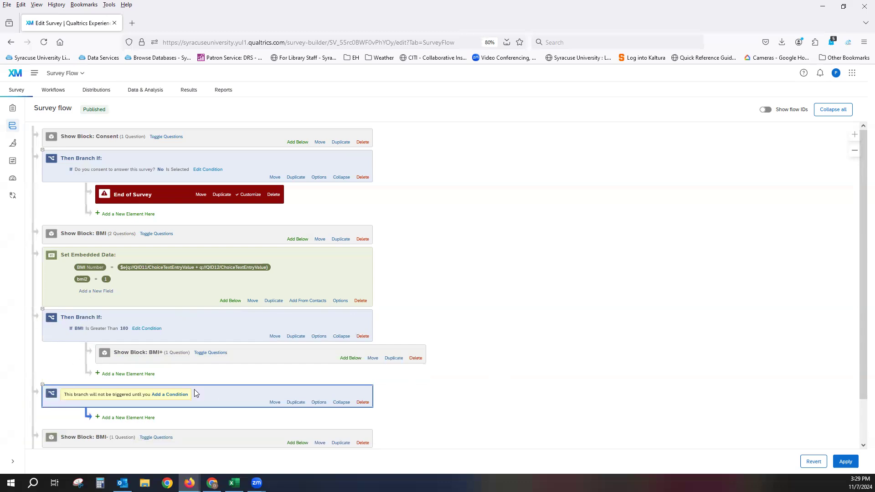
{"action": "left_click", "coordinate": [169, 395]}
{"action": "left_click", "coordinate": [94, 407]}
{"action": "left_click", "coordinate": [94, 344]}
{"action": "left_click", "coordinate": [172, 407]}
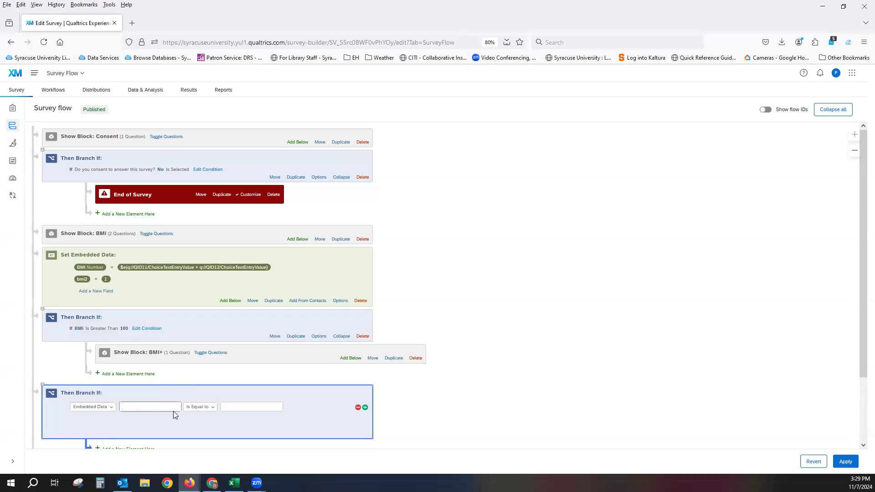
{"action": "type", "text": "BMI"}
- Complete the condition as BMI Is Less Than or Equal to 100 and move the BMI- block inside that branch
{"action": "left_click", "coordinate": [209, 412]}
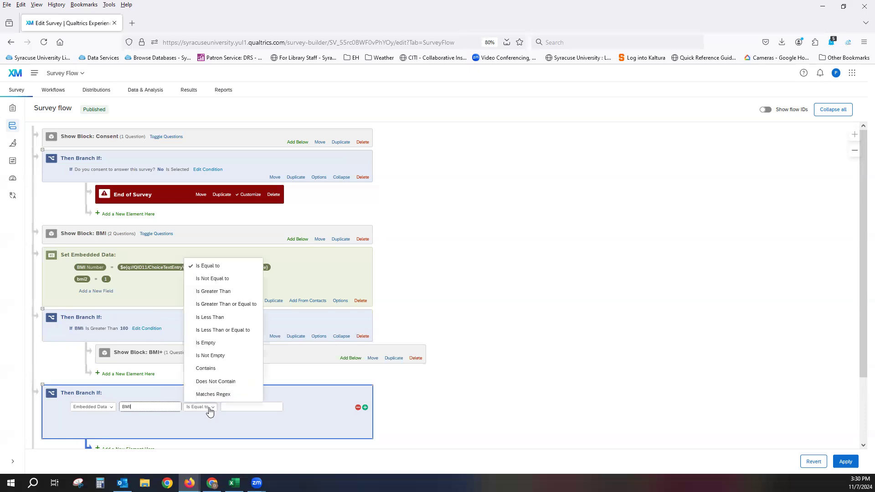
{"action": "left_click", "coordinate": [218, 332]}
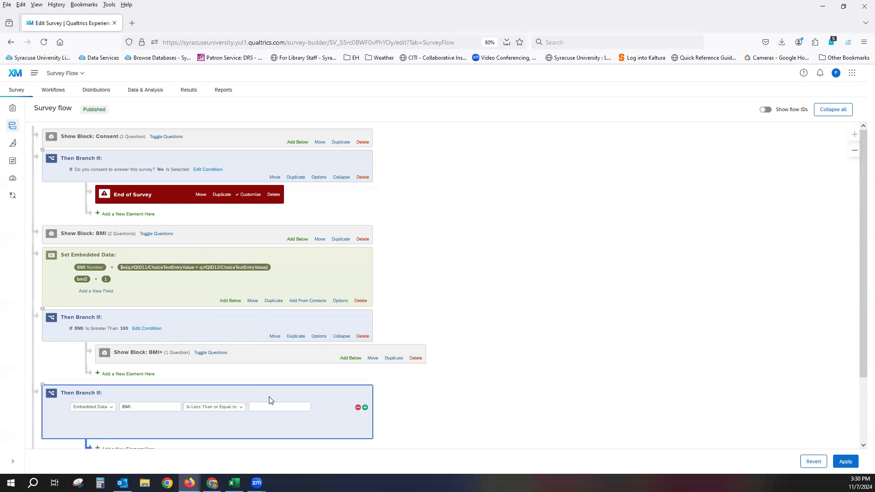
{"action": "left_click", "coordinate": [273, 408]}
{"action": "type", "text": "100"}
{"action": "left_click", "coordinate": [360, 430]}
{"action": "scroll", "coordinate": [542, 364], "scroll_direction": "down", "scroll_amount": 2}
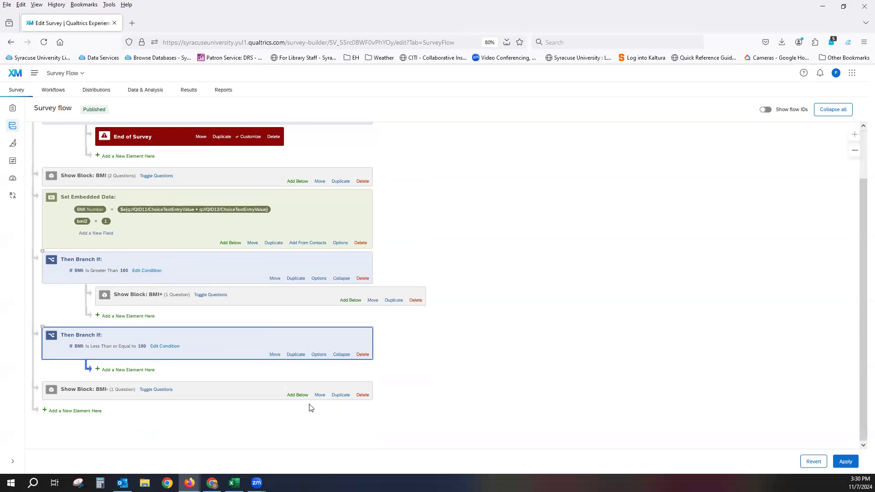
{"action": "left_click_drag", "start_coordinate": [319, 394], "coordinate": [238, 366]}
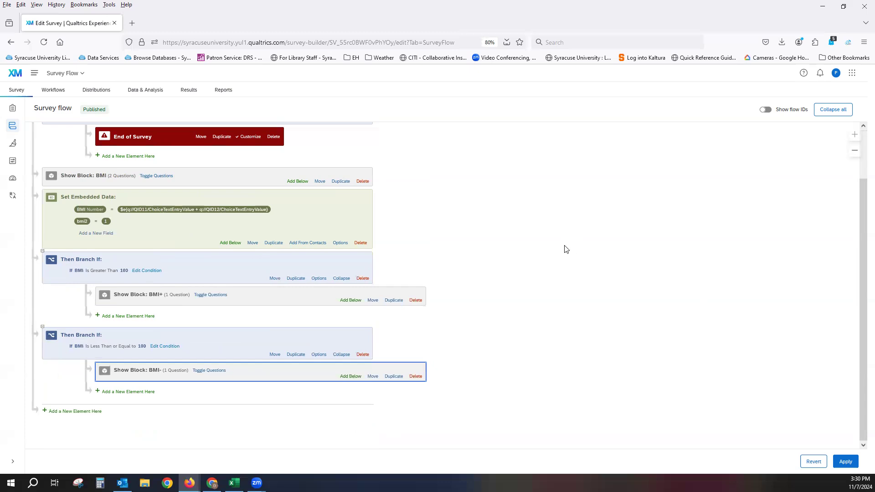
- Check the questions contained in the BMI block and collapse them again
{"action": "scroll", "coordinate": [563, 250], "scroll_direction": "up", "scroll_amount": 2}
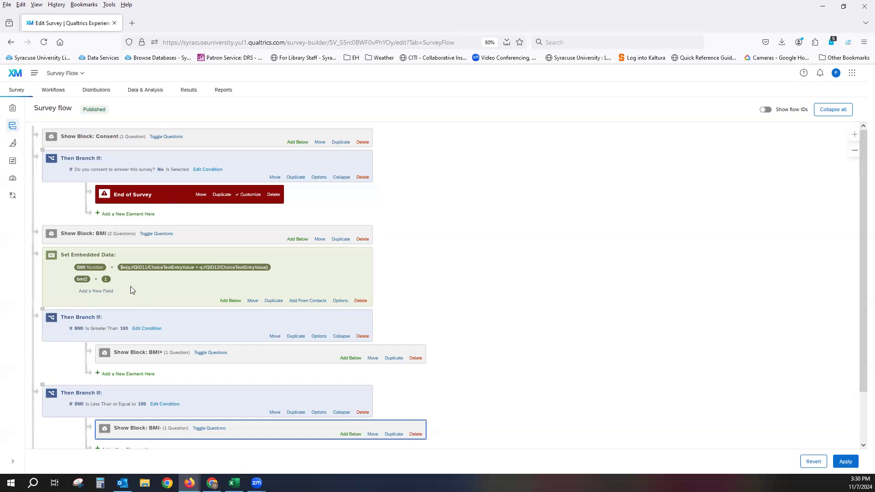
{"action": "left_click", "coordinate": [157, 234]}
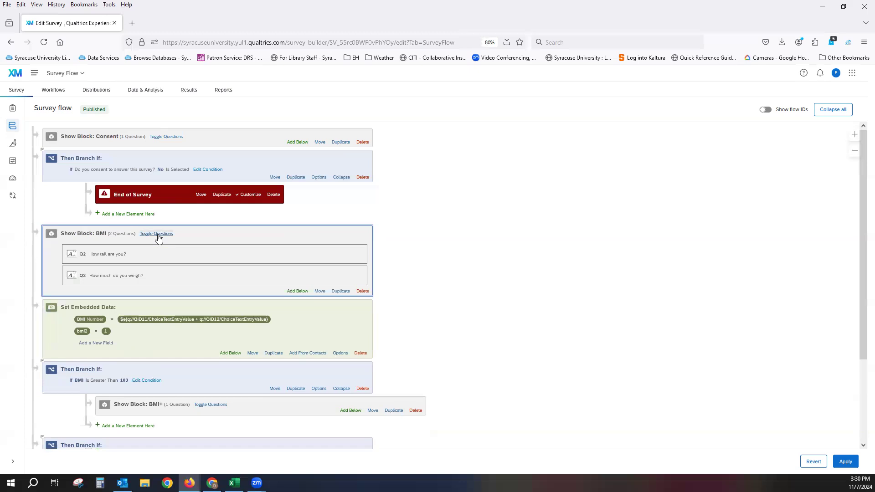
{"action": "left_click", "coordinate": [157, 234]}
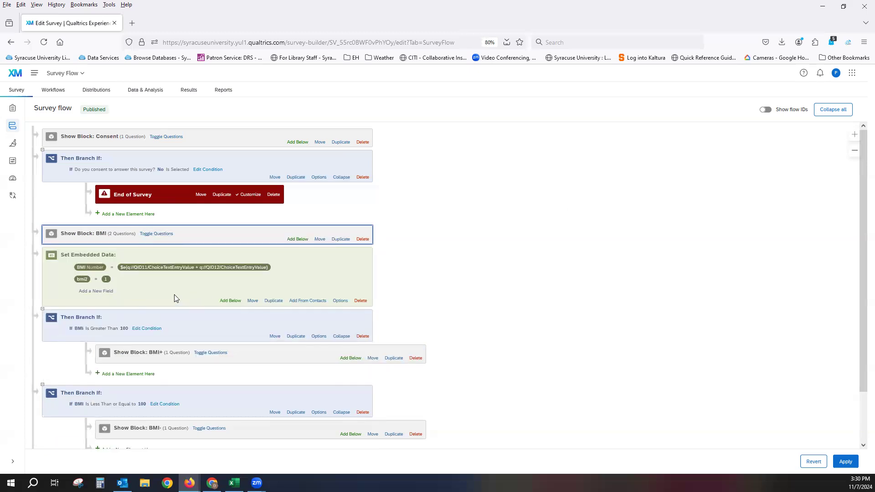
- Apply the survey flow changes and publish the survey from the builder with the default version description
{"action": "scroll", "coordinate": [174, 295], "scroll_direction": "down", "scroll_amount": 2}
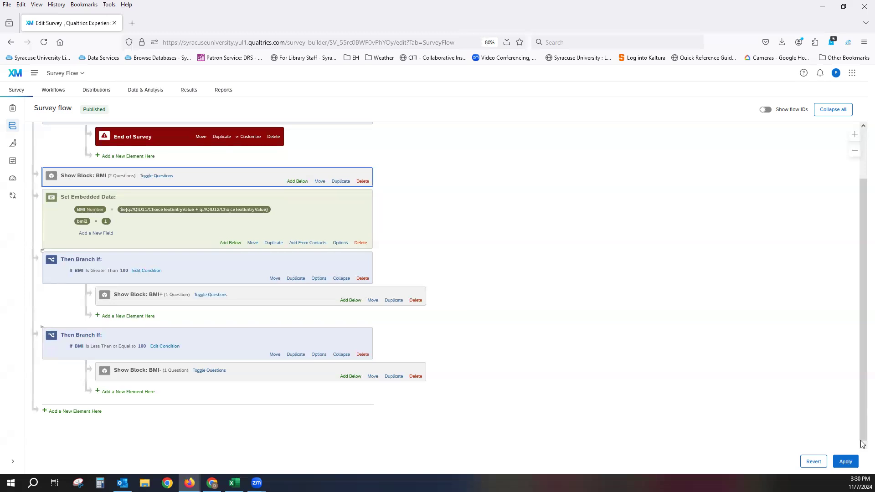
{"action": "left_click", "coordinate": [845, 461]}
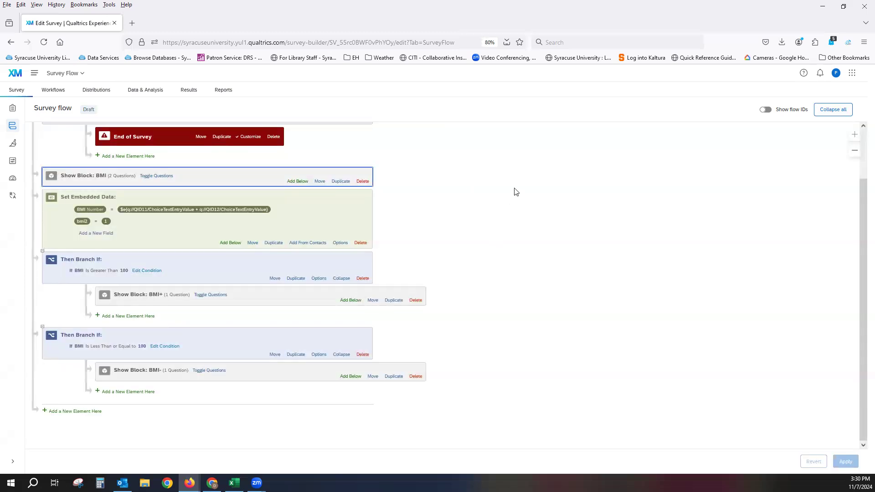
{"action": "left_click", "coordinate": [14, 112]}
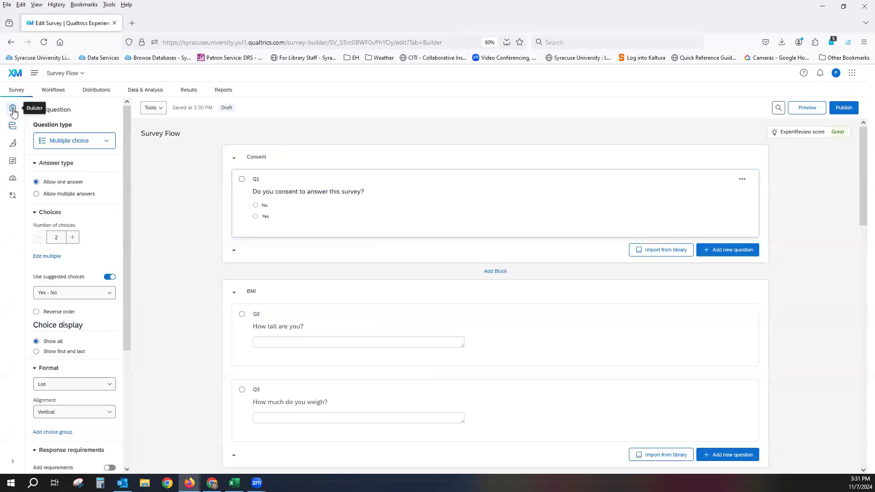
{"action": "left_click", "coordinate": [844, 109]}
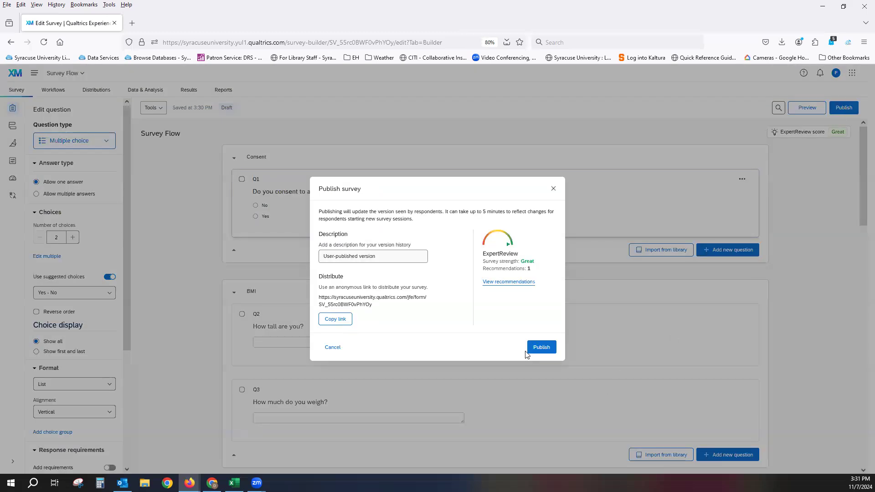
{"action": "left_click", "coordinate": [538, 348]}
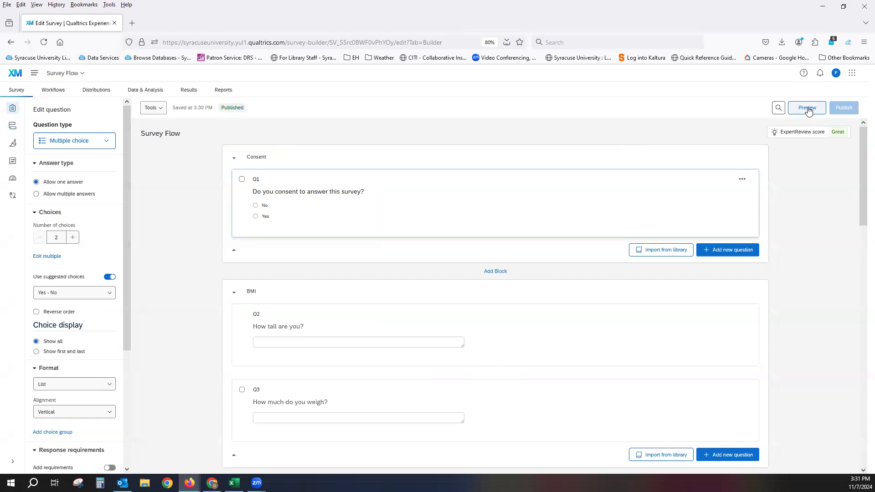
- Preview the survey and submit No to the consent question
{"action": "left_click", "coordinate": [808, 108]}
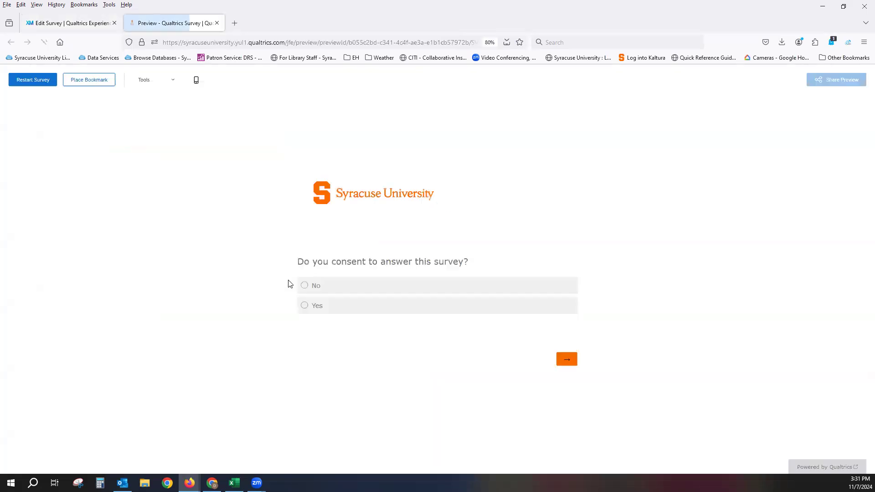
{"action": "left_click", "coordinate": [307, 284]}
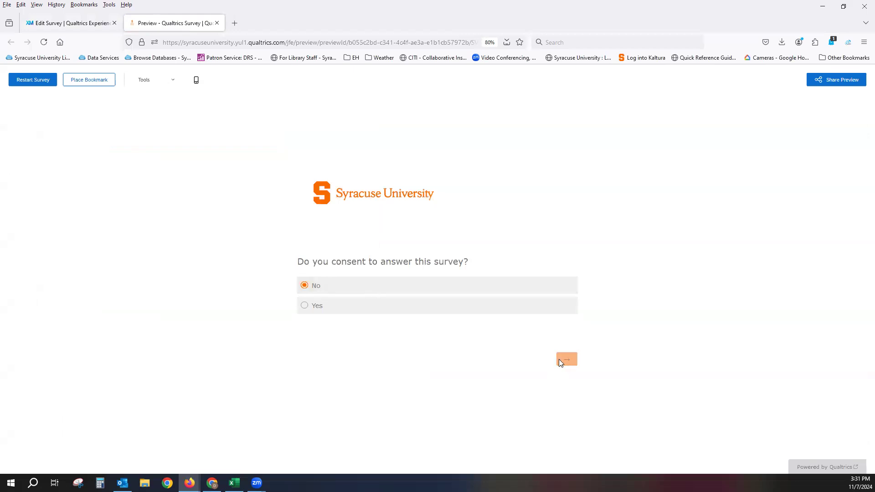
{"action": "left_click", "coordinate": [561, 360]}
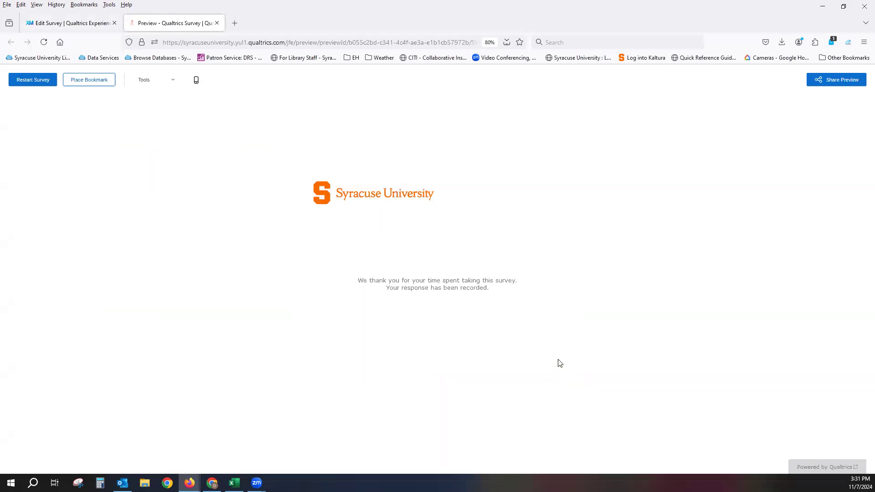
- Restart the preview, consent with Yes, and submit 25 for height and 25 for weight
{"action": "left_click", "coordinate": [21, 82]}
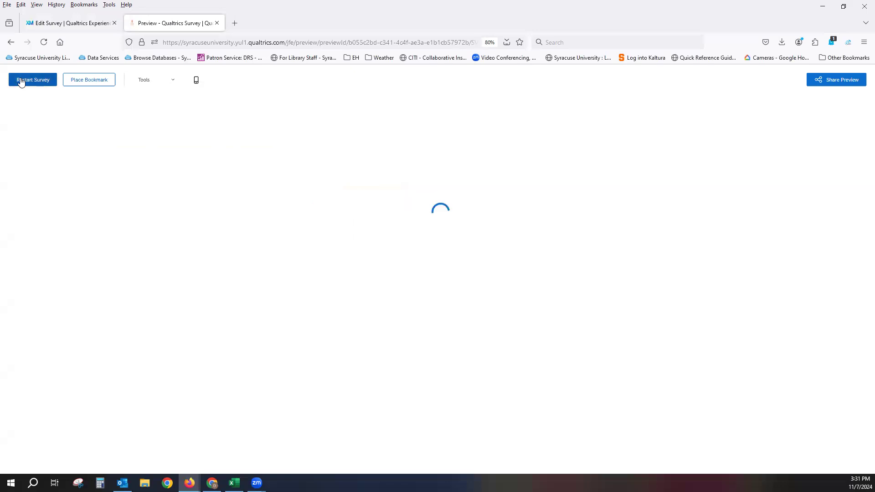
{"action": "left_click", "coordinate": [304, 306]}
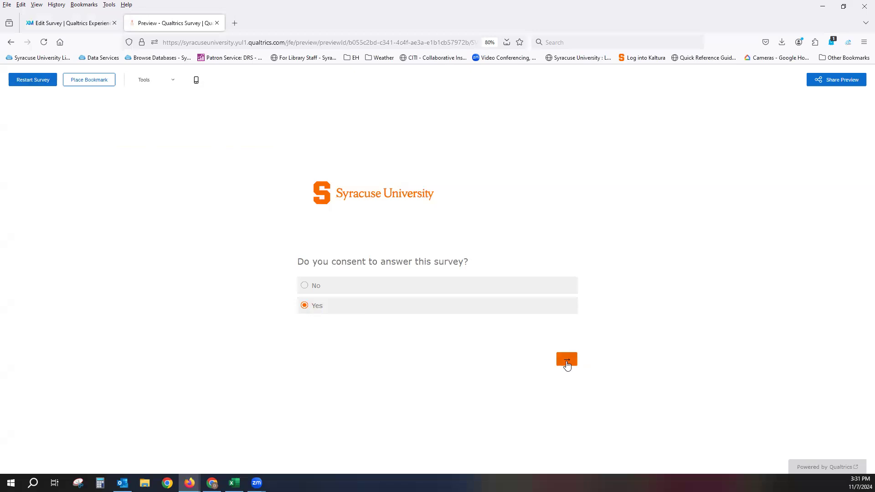
{"action": "left_click", "coordinate": [567, 360]}
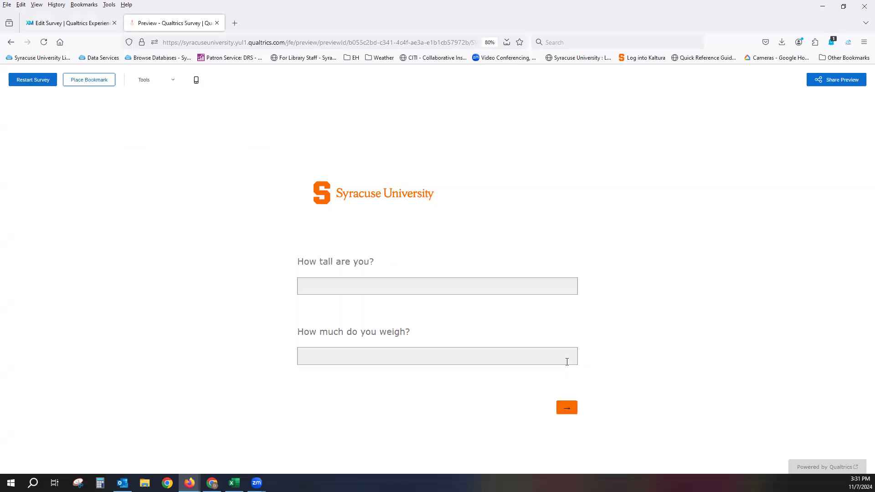
{"action": "left_click", "coordinate": [473, 287]}
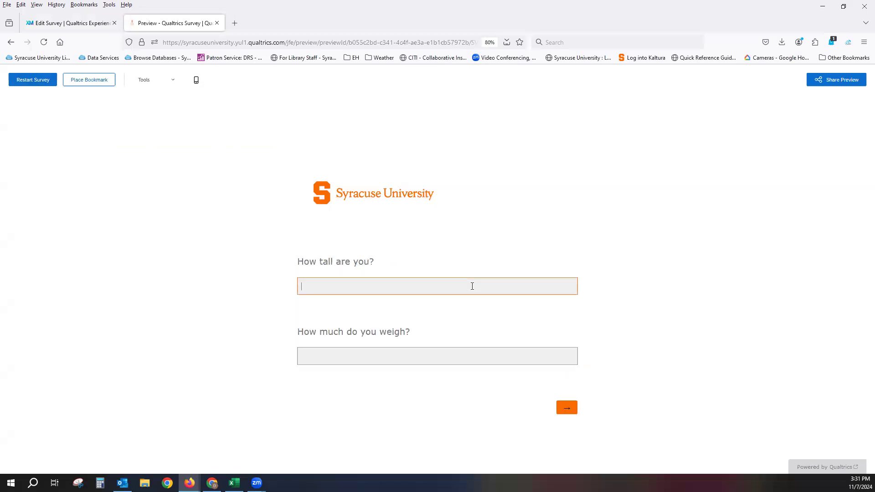
{"action": "type", "text": "25"}
{"action": "left_click", "coordinate": [468, 358]}
{"action": "type", "text": "25"}
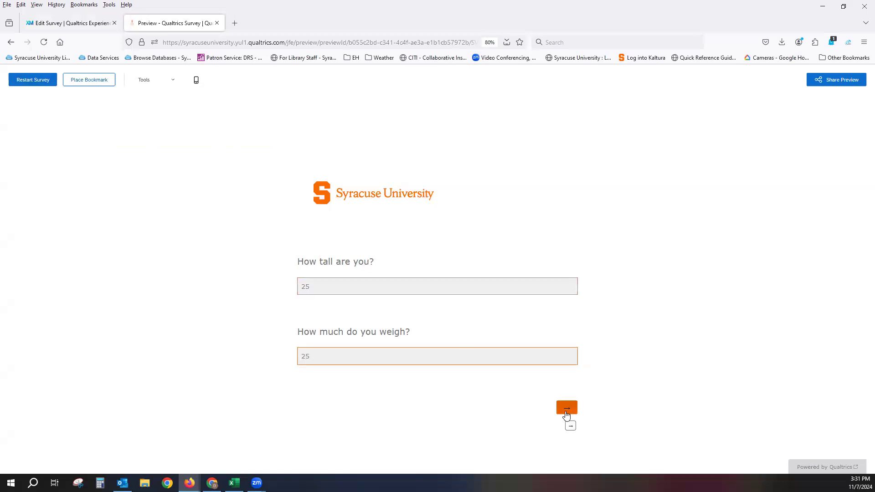
{"action": "left_click", "coordinate": [566, 410]}
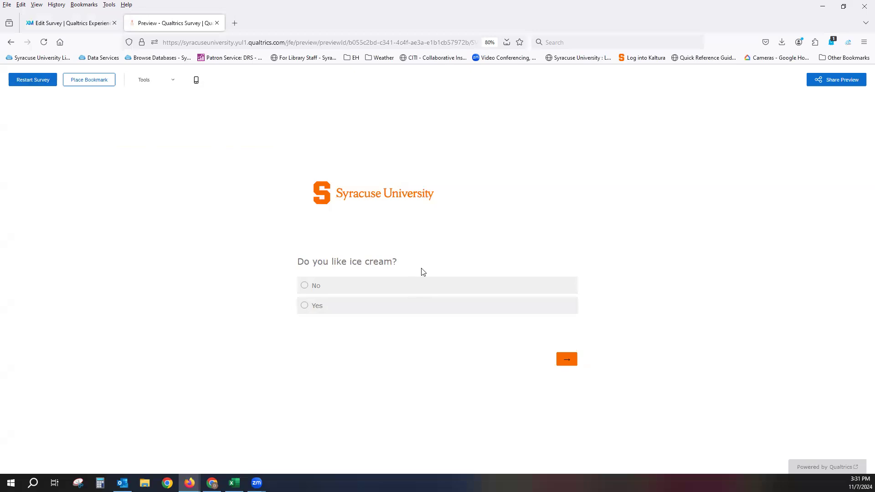
- Return to the survey flow in the survey editor and show the question in the BMI- block
{"action": "left_click", "coordinate": [78, 23]}
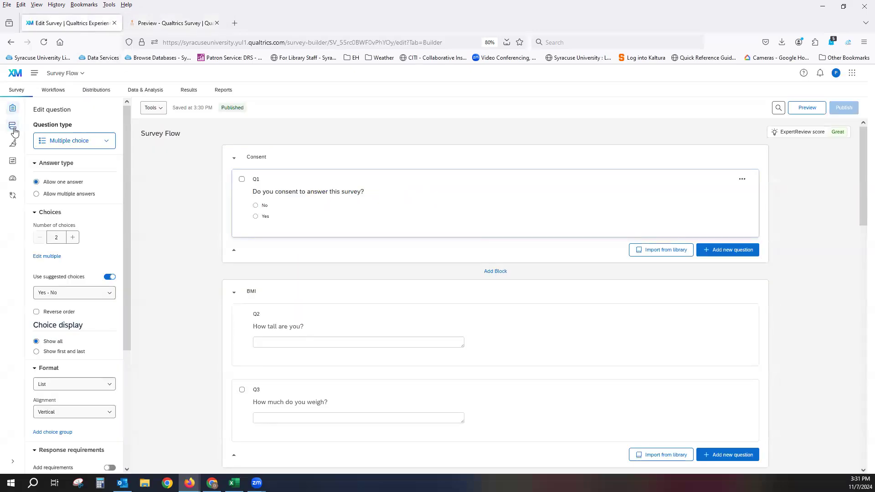
{"action": "left_click", "coordinate": [12, 125]}
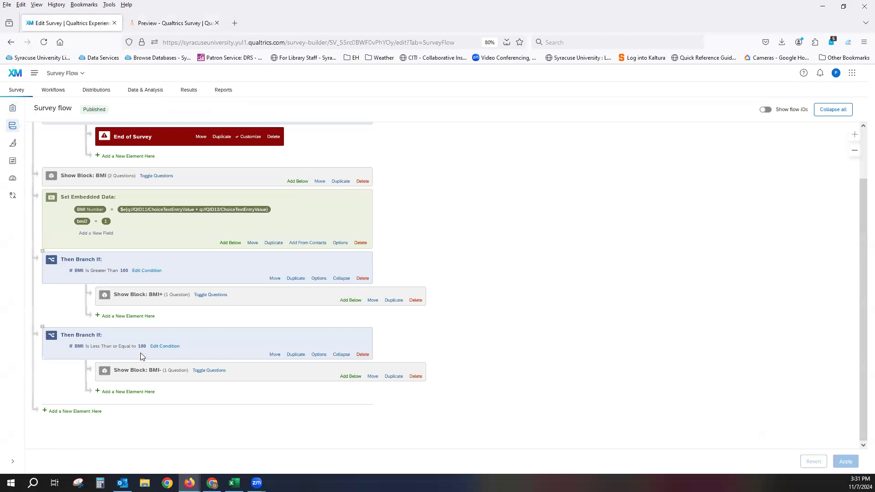
{"action": "left_click", "coordinate": [210, 370]}
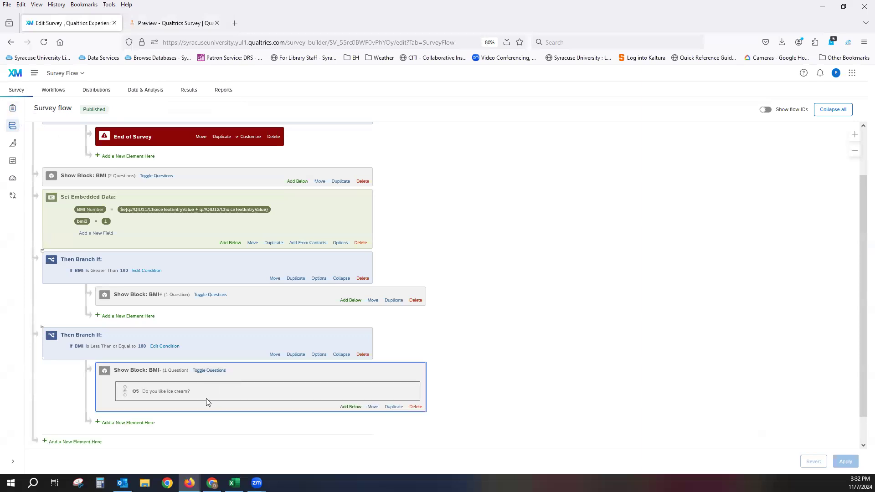
- Go back to the preview and submit Yes to the ice cream question
{"action": "left_click", "coordinate": [159, 24]}
{"action": "left_click", "coordinate": [398, 313]}
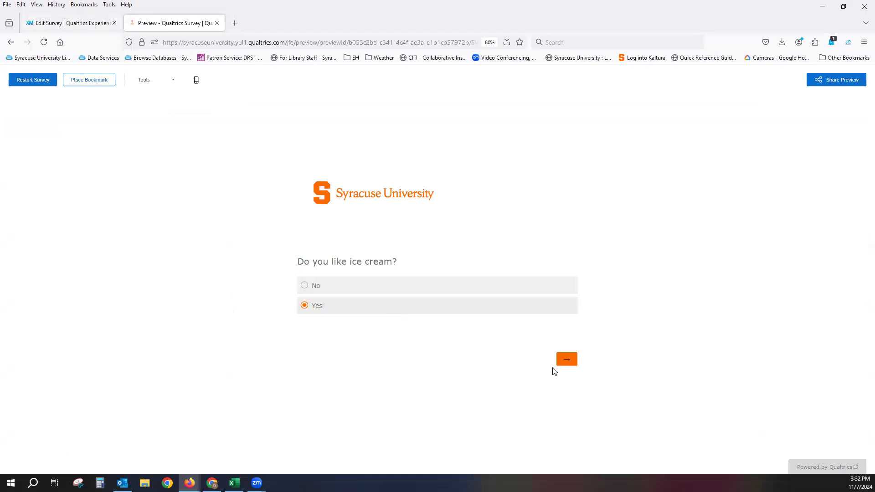
{"action": "left_click", "coordinate": [565, 360]}
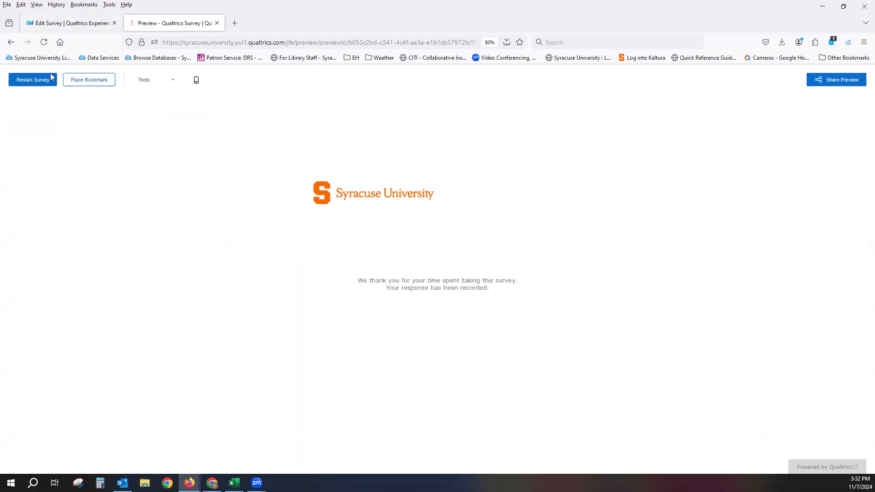
- Restart the preview, consent with Yes, and submit 300 for height and 200 for weight
{"action": "left_click", "coordinate": [23, 80]}
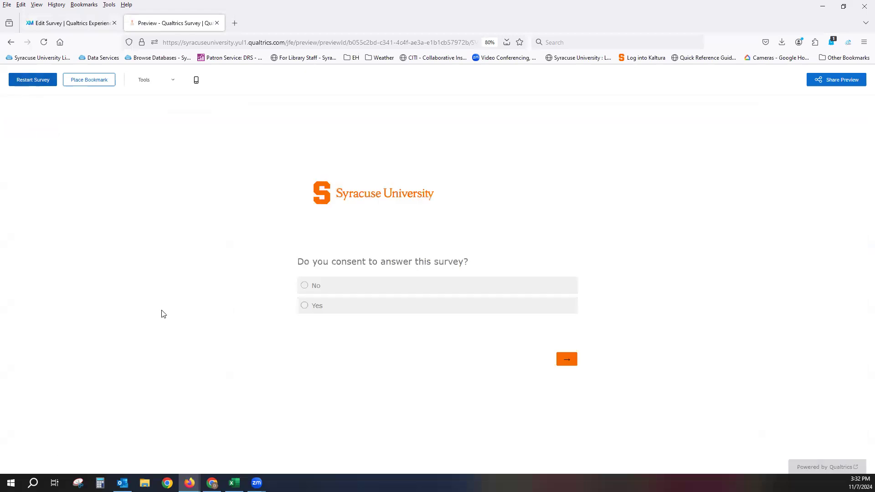
{"action": "left_click", "coordinate": [329, 314]}
{"action": "left_click", "coordinate": [569, 360]}
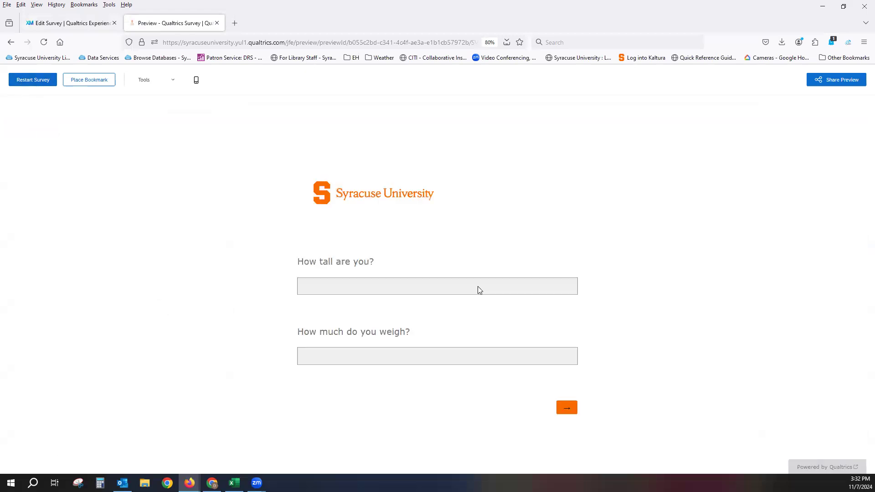
{"action": "left_click", "coordinate": [433, 286]}
{"action": "type", "text": "300"}
{"action": "left_click", "coordinate": [452, 356]}
{"action": "type", "text": "200"}
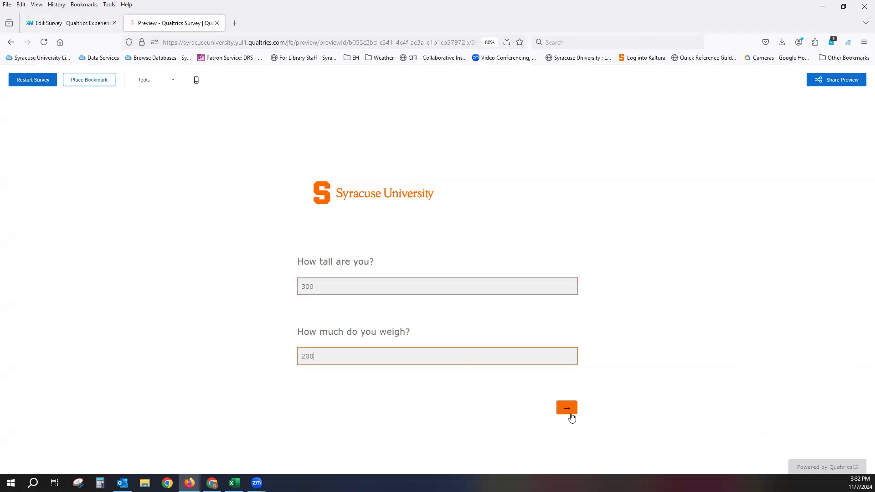
{"action": "left_click", "coordinate": [570, 412]}
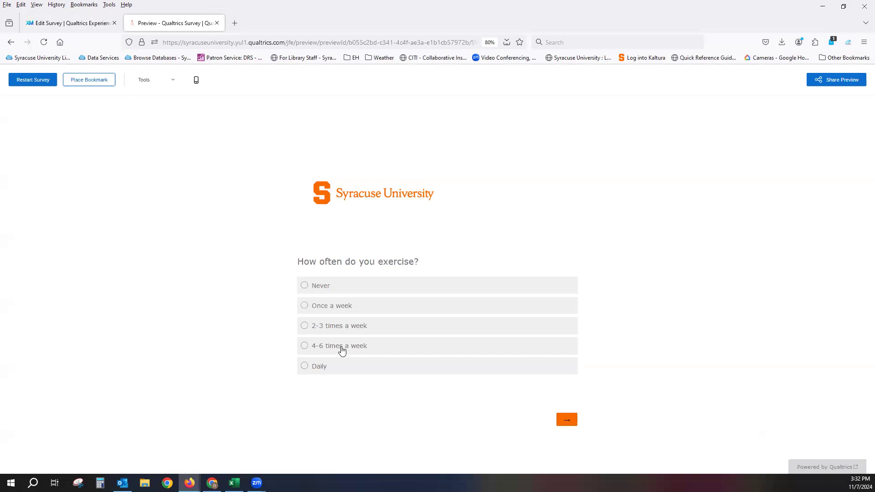
- Submit Daily as the exercise frequency and close the preview to return to the survey flow
{"action": "left_click", "coordinate": [343, 369]}
{"action": "left_click", "coordinate": [567, 421]}
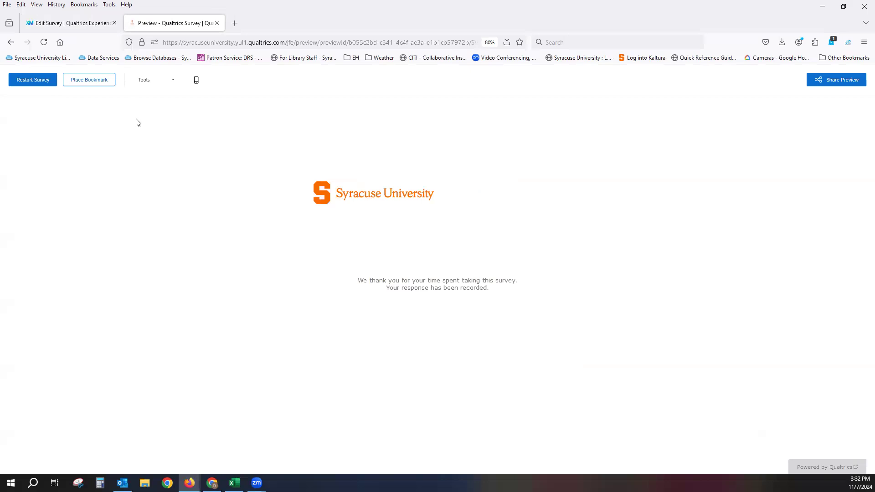
{"action": "left_click", "coordinate": [217, 23]}
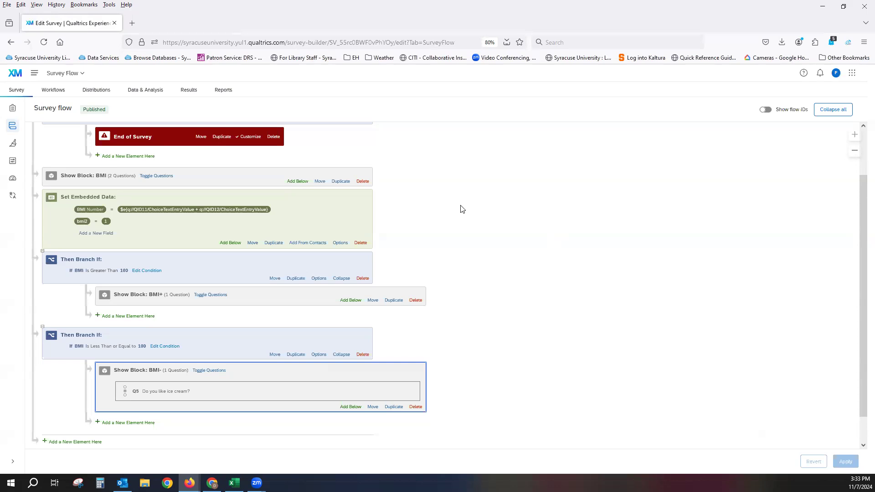
{"action": "scroll", "coordinate": [484, 203], "scroll_direction": "down", "scroll_amount": 1}
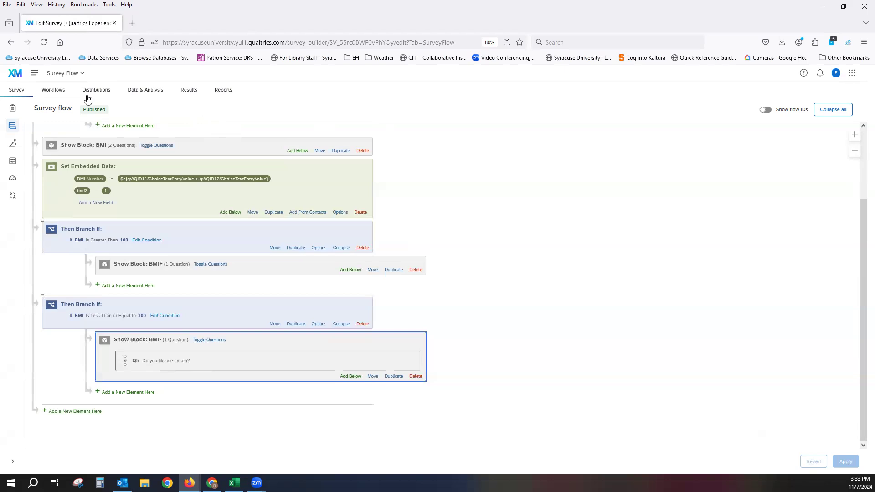
- Switch to the Experimental Design 1 survey in the Randomization folder inside the How-to folder
{"action": "left_click", "coordinate": [75, 75]}
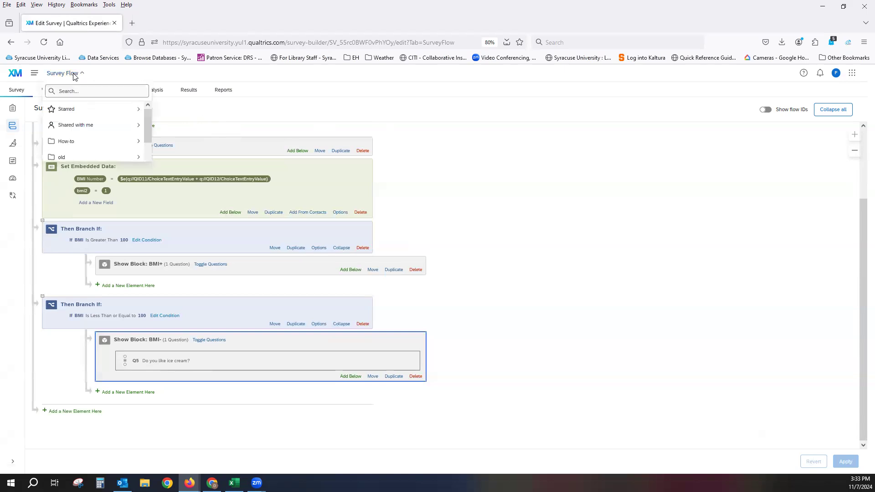
{"action": "left_click", "coordinate": [60, 144]}
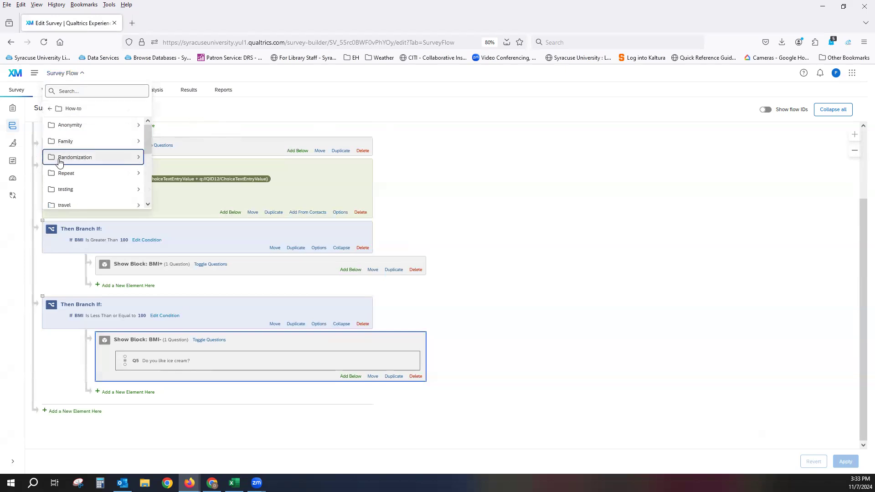
{"action": "left_click", "coordinate": [60, 160]}
{"action": "left_click", "coordinate": [68, 130]}
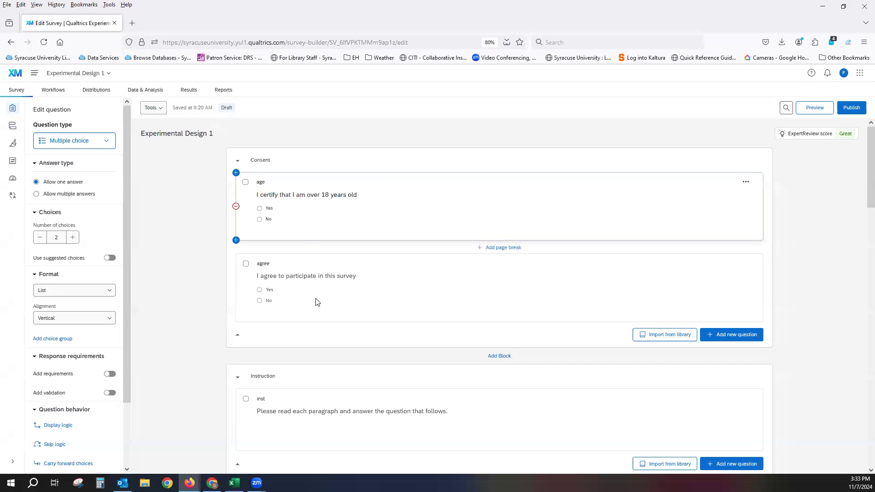
- Look through the Experimental Design 1 blocks, from the consent and instruction blocks to the Dependent block
{"action": "scroll", "coordinate": [183, 212], "scroll_direction": "down", "scroll_amount": 2}
{"action": "scroll", "coordinate": [183, 212], "scroll_direction": "down", "scroll_amount": 3}
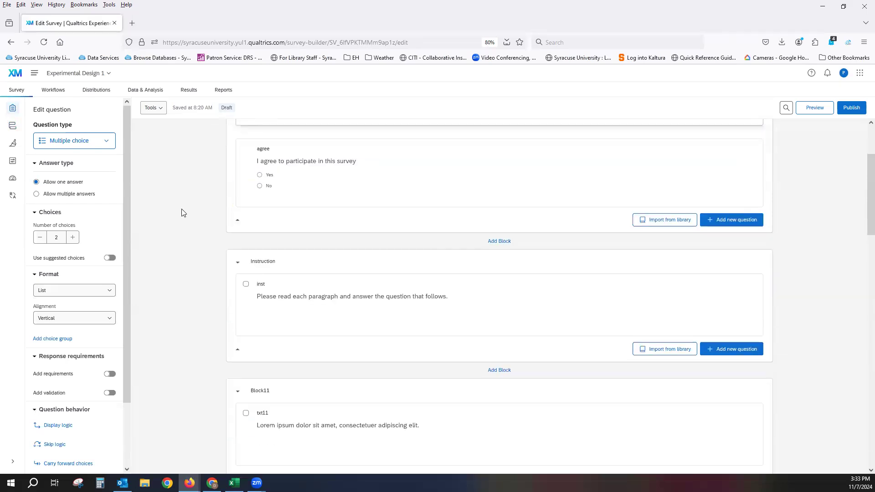
{"action": "scroll", "coordinate": [167, 217], "scroll_direction": "down", "scroll_amount": 3}
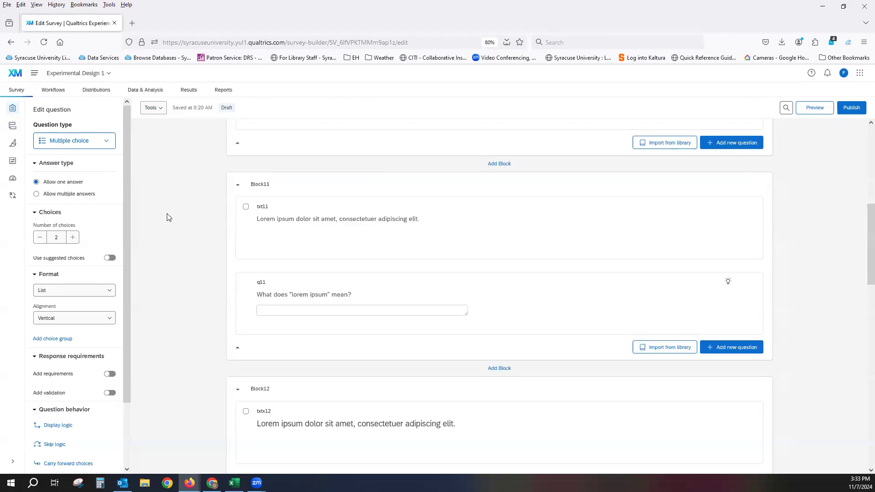
{"action": "scroll", "coordinate": [167, 215], "scroll_direction": "up", "scroll_amount": 1}
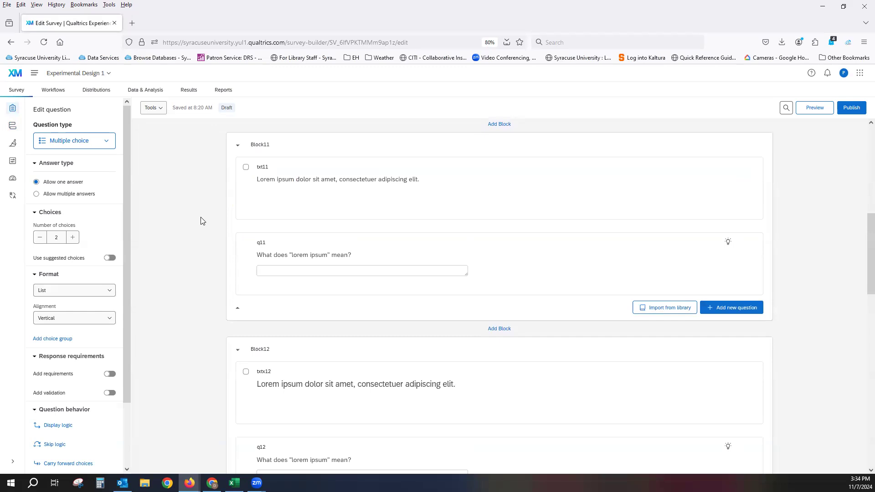
{"action": "scroll", "coordinate": [198, 222], "scroll_direction": "down", "scroll_amount": 4}
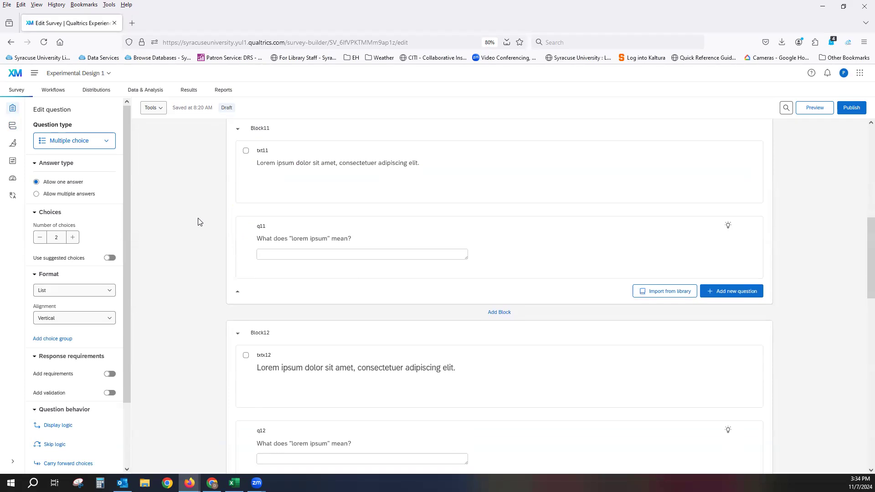
{"action": "scroll", "coordinate": [198, 222], "scroll_direction": "down", "scroll_amount": 6}
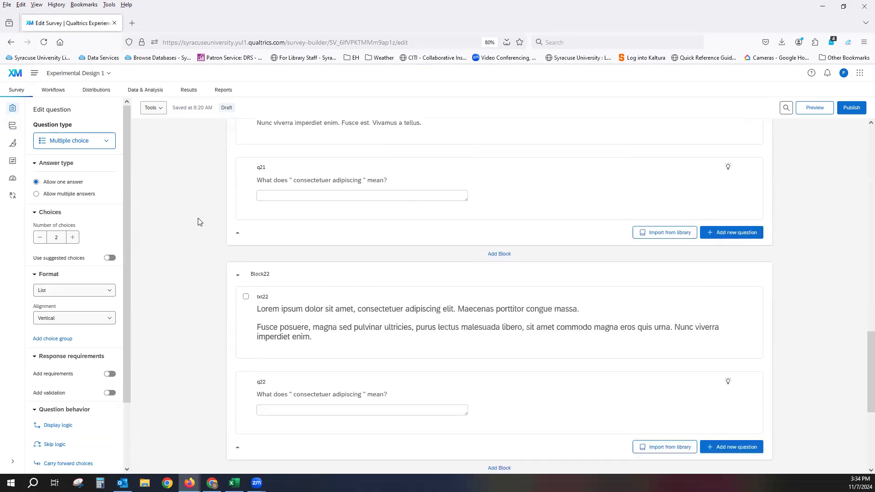
{"action": "scroll", "coordinate": [198, 222], "scroll_direction": "down", "scroll_amount": 3}
{"action": "scroll", "coordinate": [187, 227], "scroll_direction": "up", "scroll_amount": 1}
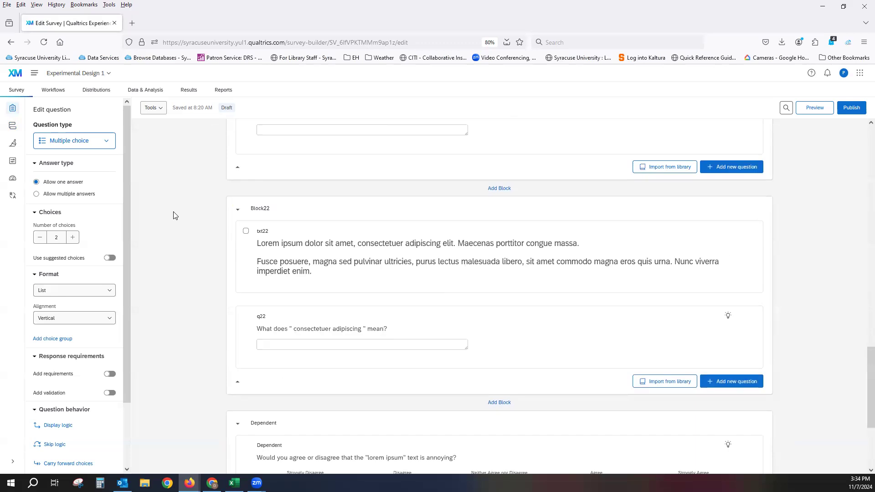
{"action": "scroll", "coordinate": [173, 210], "scroll_direction": "down", "scroll_amount": 3}
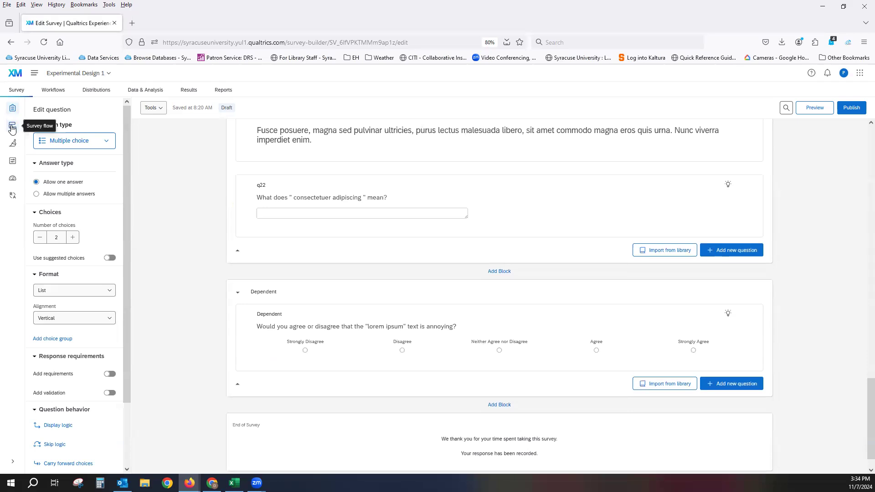
- Open the survey flow and examine the randomizer, its groups and their embedded data
{"action": "left_click", "coordinate": [12, 128]}
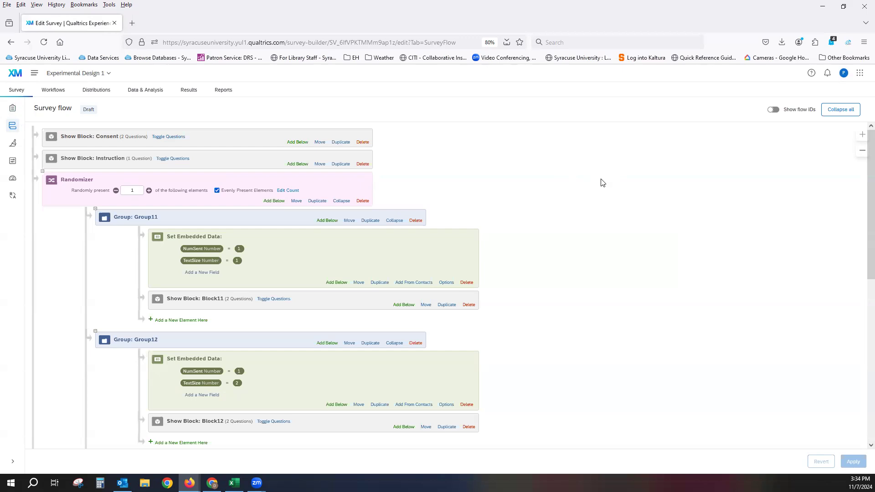
{"action": "scroll", "coordinate": [605, 181], "scroll_direction": "down", "scroll_amount": 2}
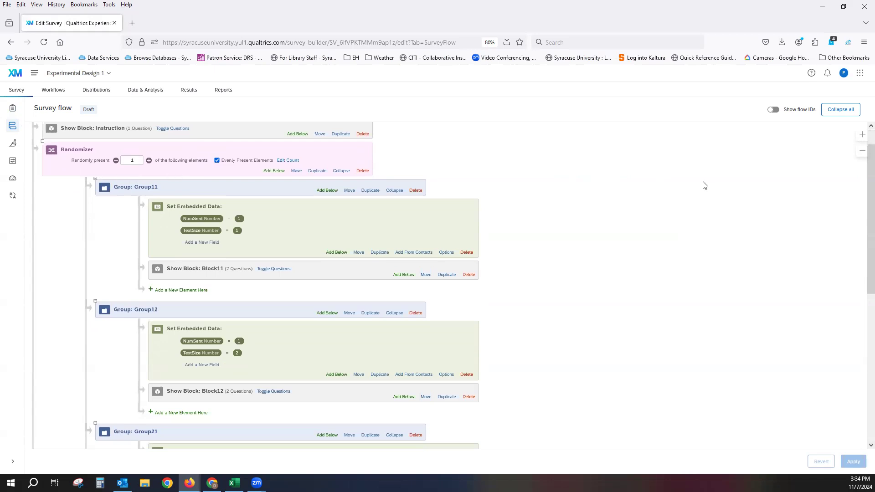
{"action": "scroll", "coordinate": [579, 193], "scroll_direction": "down", "scroll_amount": 2}
{"action": "scroll", "coordinate": [579, 193], "scroll_direction": "down", "scroll_amount": 4}
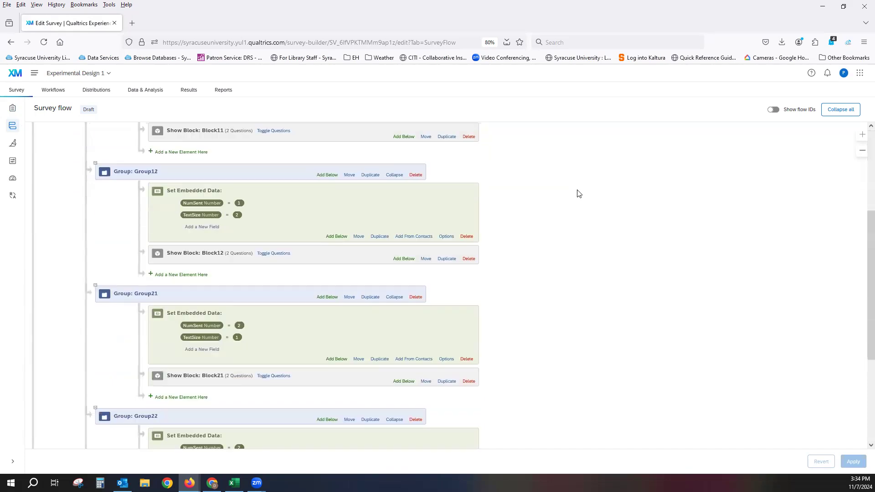
{"action": "scroll", "coordinate": [574, 197], "scroll_direction": "up", "scroll_amount": 4}
{"action": "scroll", "coordinate": [574, 198], "scroll_direction": "up", "scroll_amount": 2}
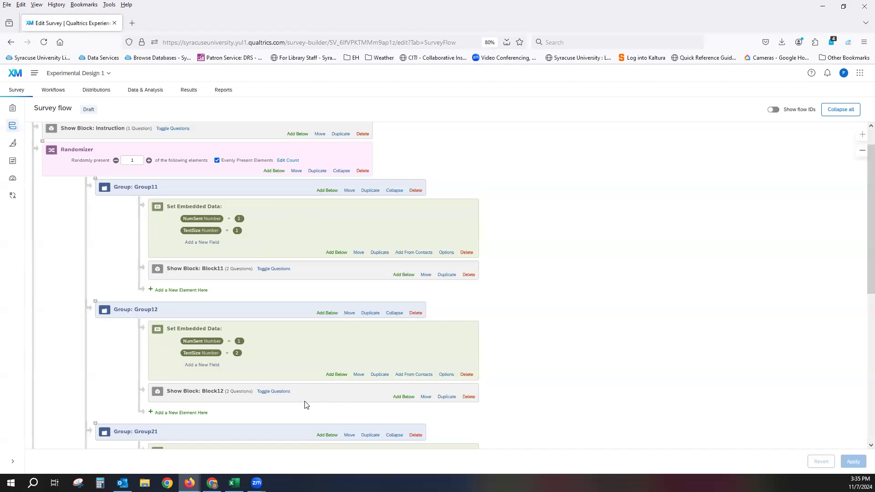
- Show and hide the questions of Block12 in the flow, and examine the Group21 and Group22 elements
{"action": "left_click", "coordinate": [274, 391]}
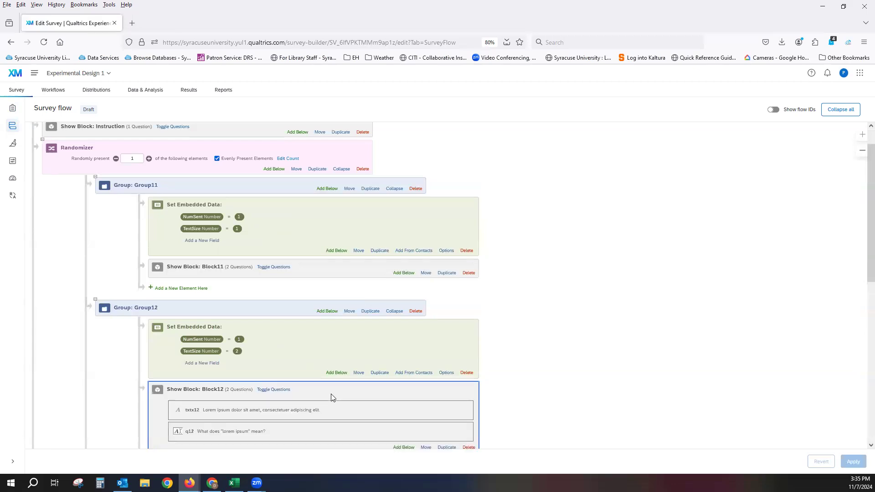
{"action": "scroll", "coordinate": [251, 315], "scroll_direction": "down", "scroll_amount": 2}
{"action": "left_click", "coordinate": [275, 333]}
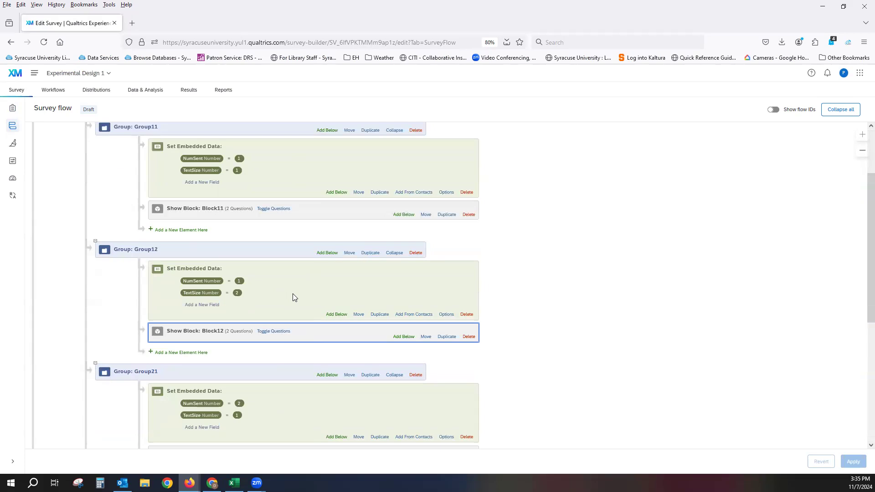
{"action": "scroll", "coordinate": [294, 297], "scroll_direction": "down", "scroll_amount": 2}
{"action": "scroll", "coordinate": [294, 298], "scroll_direction": "down", "scroll_amount": 4}
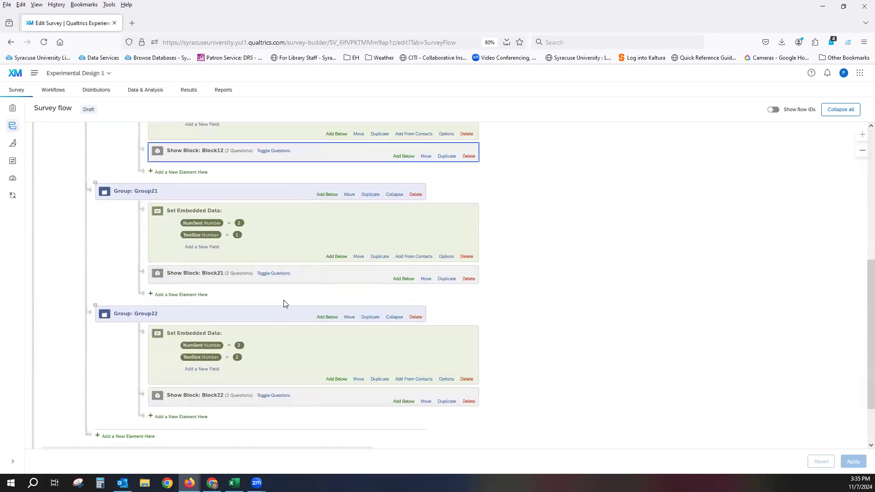
- Turn off Evenly Present Elements for the randomizer and apply the survey flow change
{"action": "scroll", "coordinate": [283, 304], "scroll_direction": "up", "scroll_amount": 9}
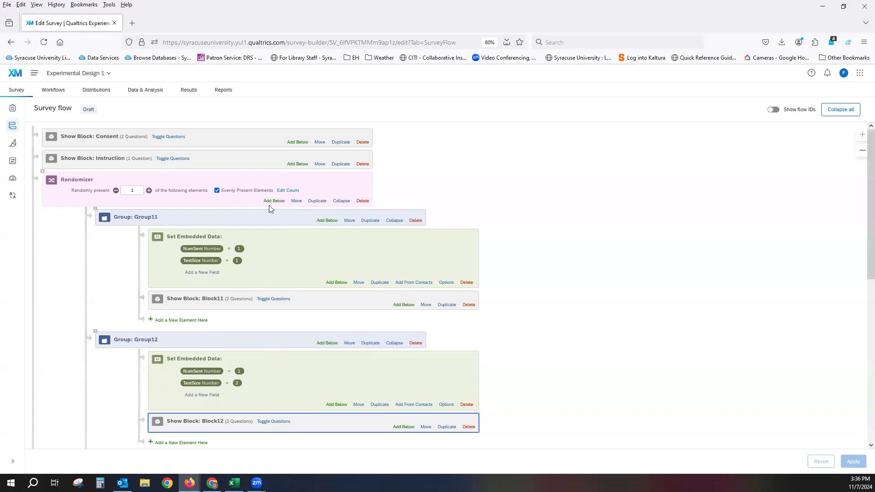
{"action": "left_click", "coordinate": [216, 191]}
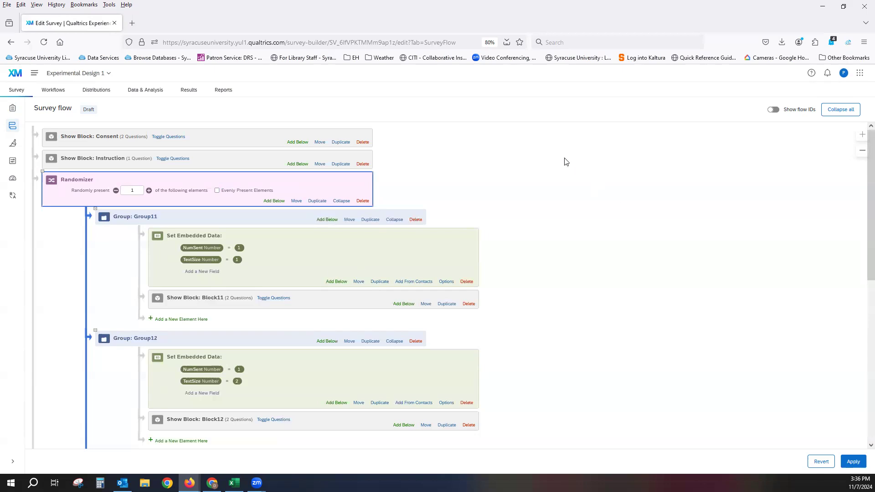
{"action": "left_click", "coordinate": [851, 463]}
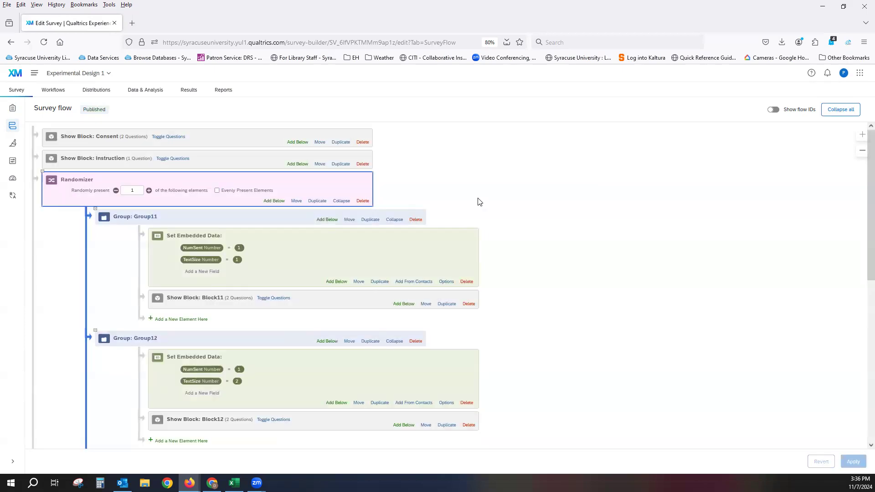
- Return to the survey builder, open Generate test responses, and set the number of responses to 100
{"action": "left_click", "coordinate": [14, 110]}
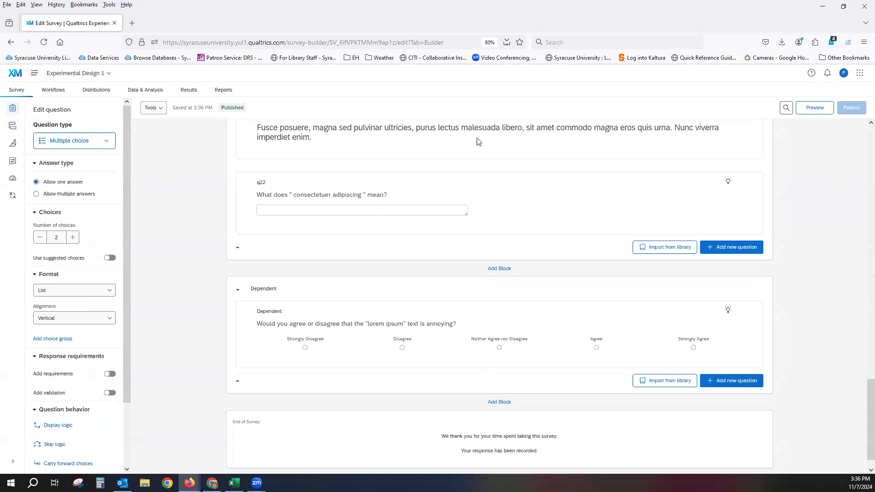
{"action": "left_click", "coordinate": [155, 113]}
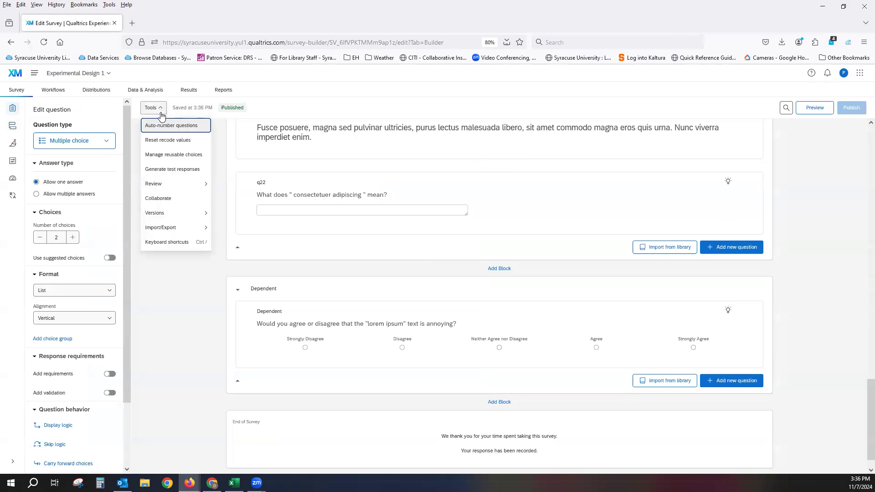
{"action": "left_click", "coordinate": [167, 170]}
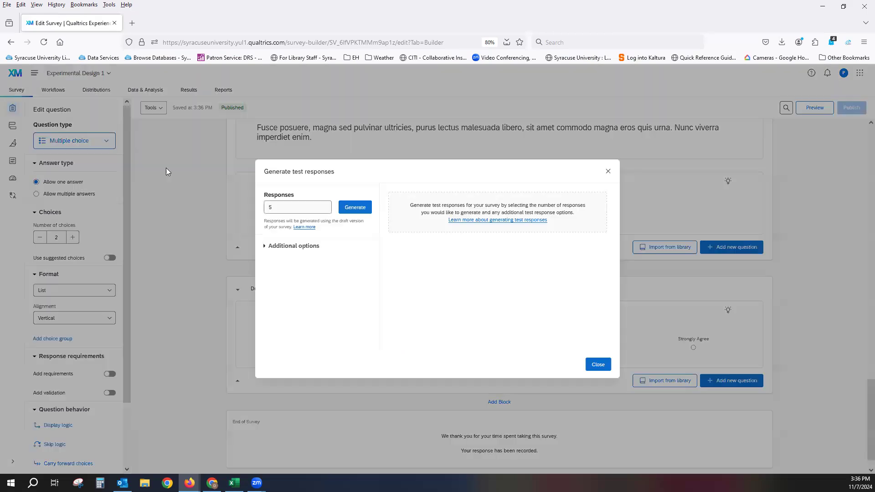
{"action": "left_click", "coordinate": [294, 207]}
{"action": "left_click_drag", "start_coordinate": [259, 207], "coordinate": [276, 207]}
{"action": "left_click", "coordinate": [322, 207]}
{"action": "left_click_drag", "start_coordinate": [254, 209], "coordinate": [253, 208]}
{"action": "type", "text": "100"}
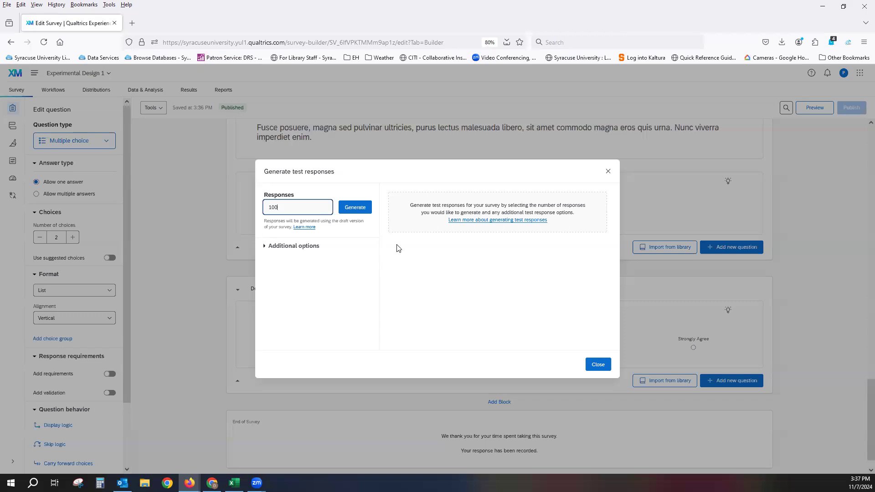
- Expand the additional options, generate the test responses, review the output log, and close the dialog
{"action": "left_click", "coordinate": [356, 272]}
{"action": "left_click", "coordinate": [268, 247]}
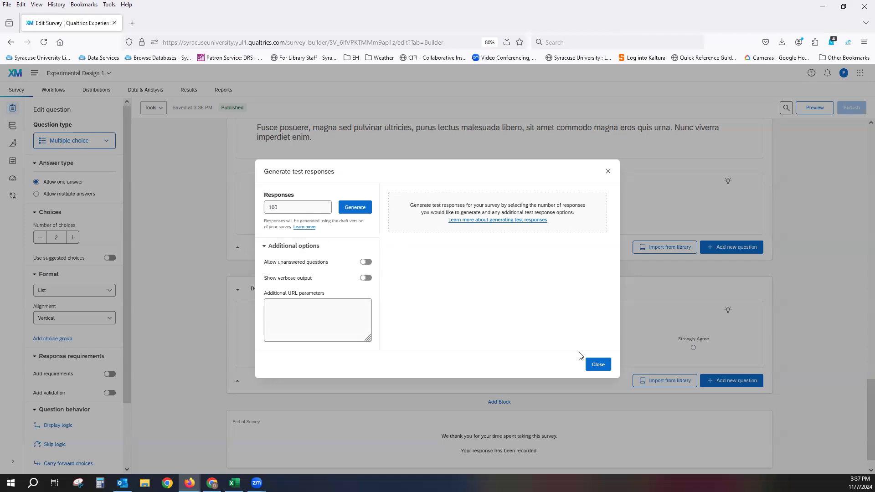
{"action": "left_click", "coordinate": [362, 206]}
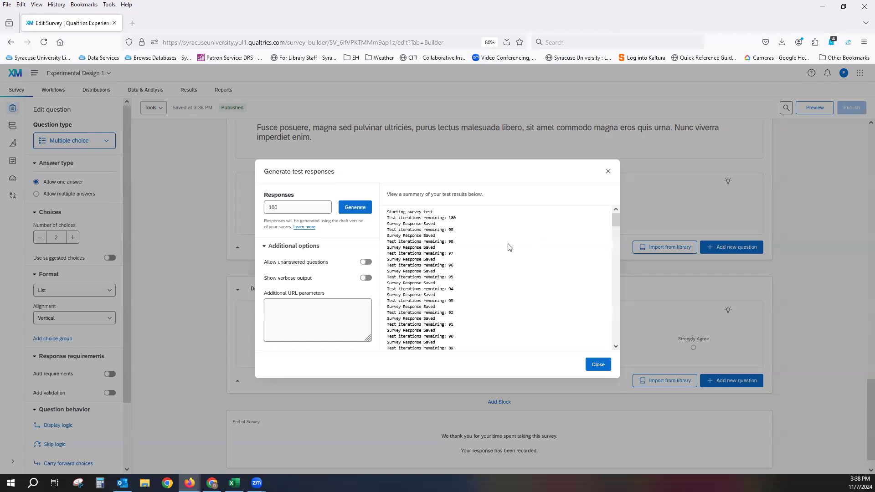
{"action": "scroll", "coordinate": [509, 247], "scroll_direction": "down", "scroll_amount": 5}
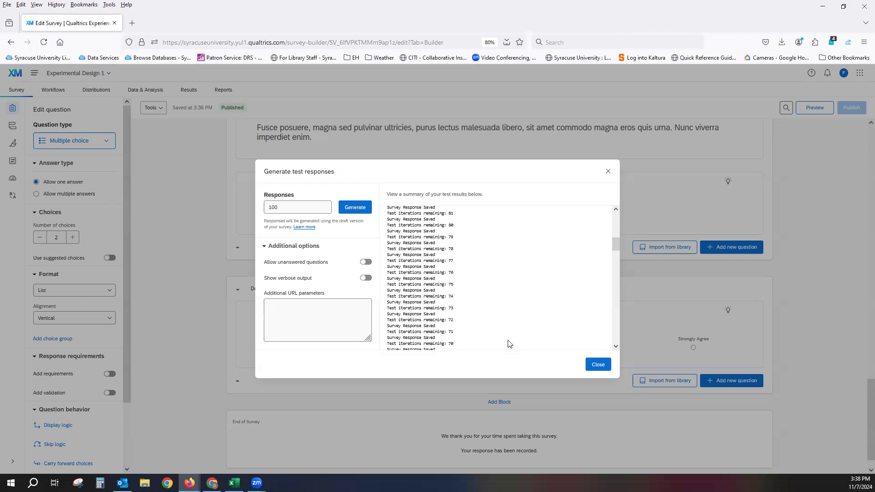
{"action": "left_click", "coordinate": [598, 365]}
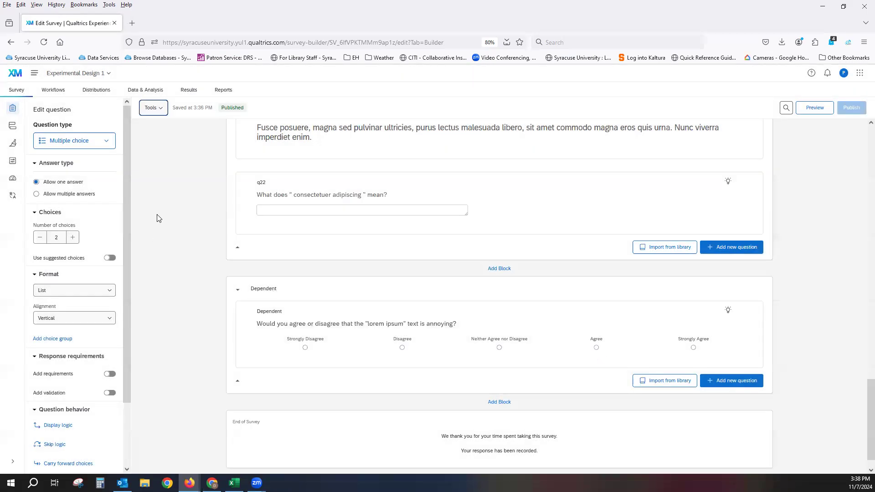
- Re-enable Evenly Present Elements on the survey flow's randomizer, reset all its element counts, and apply the change
{"action": "left_click", "coordinate": [12, 126]}
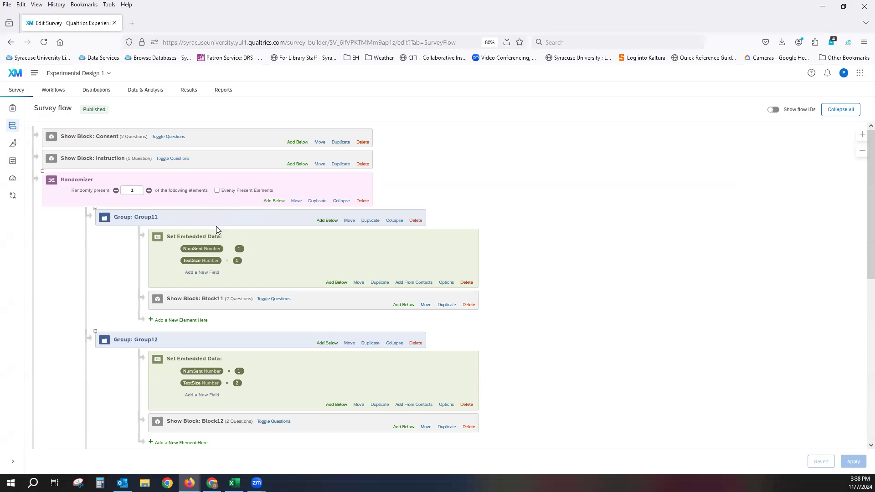
{"action": "left_click", "coordinate": [217, 191]}
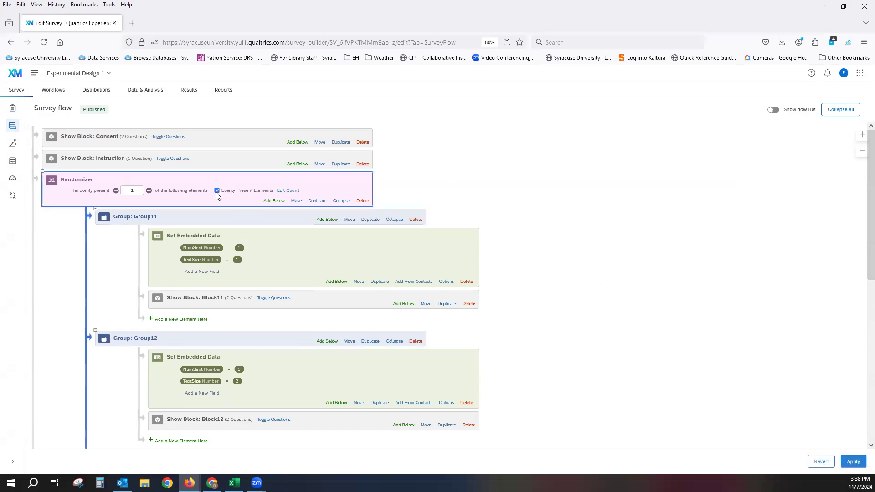
{"action": "left_click", "coordinate": [289, 191]}
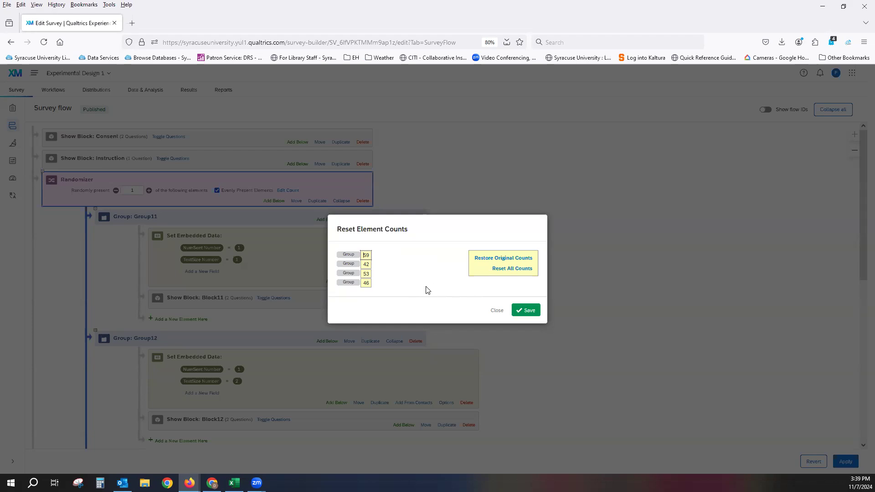
{"action": "left_click", "coordinate": [519, 272]}
{"action": "left_click", "coordinate": [525, 311]}
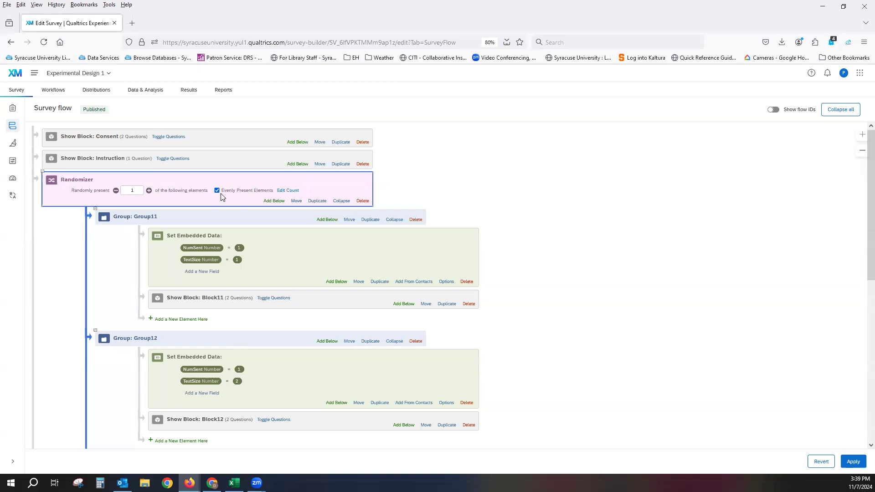
{"action": "left_click", "coordinate": [853, 461]}
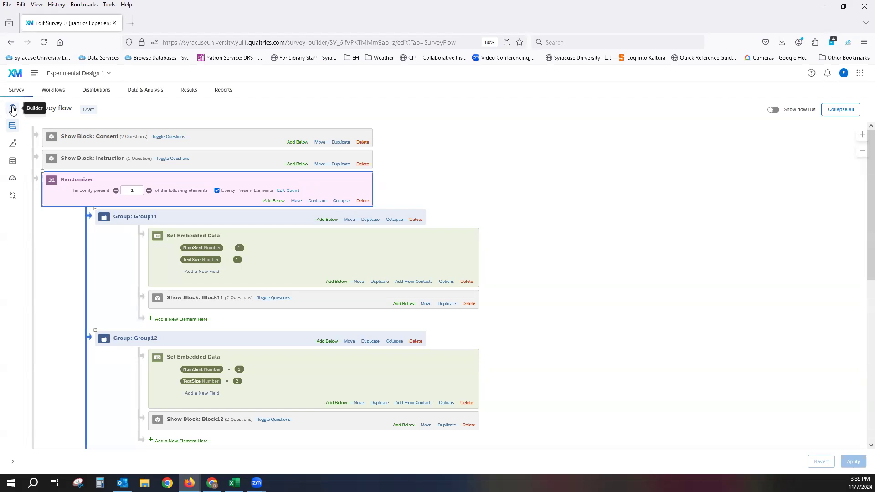
- Return to the survey builder, generate 100 test responses, and close the results dialog
{"action": "left_click", "coordinate": [13, 110]}
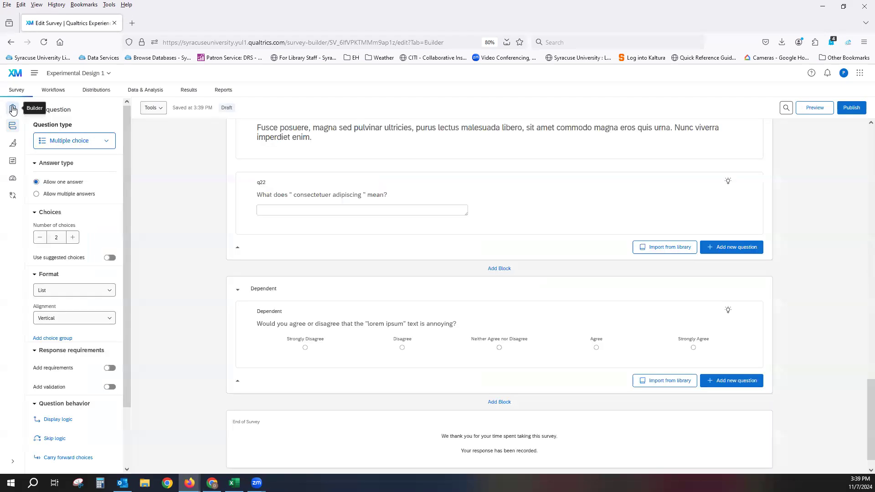
{"action": "left_click", "coordinate": [153, 109]}
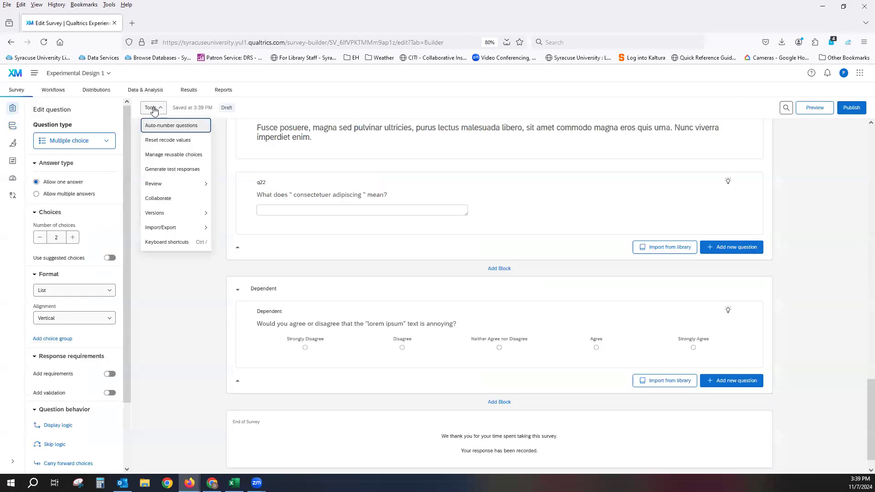
{"action": "left_click", "coordinate": [171, 168]}
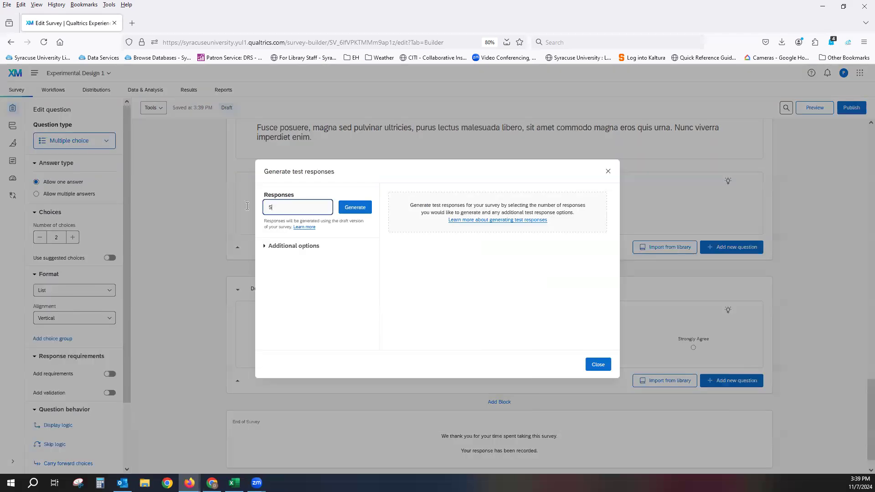
{"action": "type", "text": "100"}
{"action": "left_click", "coordinate": [353, 206]}
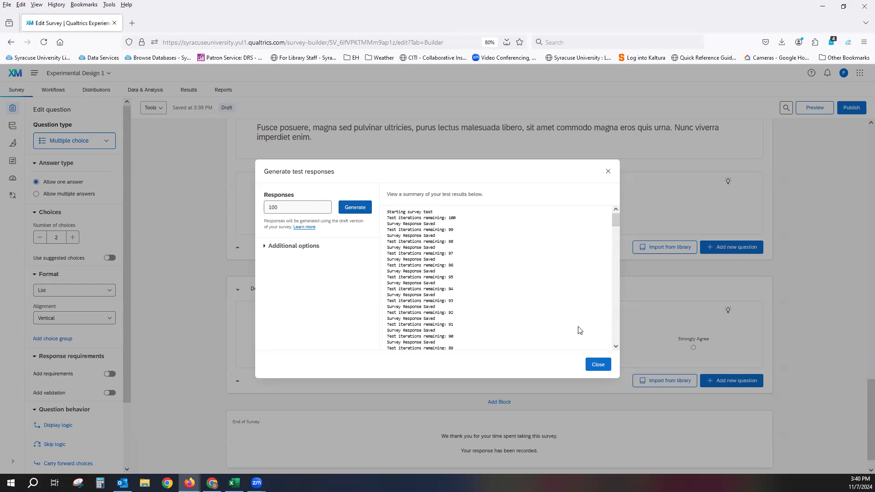
{"action": "left_click", "coordinate": [595, 370]}
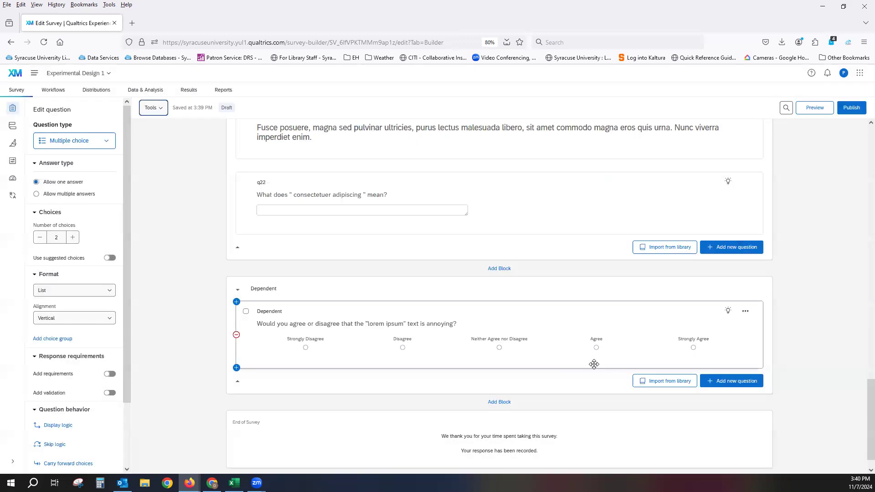
- Reopen the survey flow, reset all of the randomizer's element counts, and save them
{"action": "left_click", "coordinate": [12, 126]}
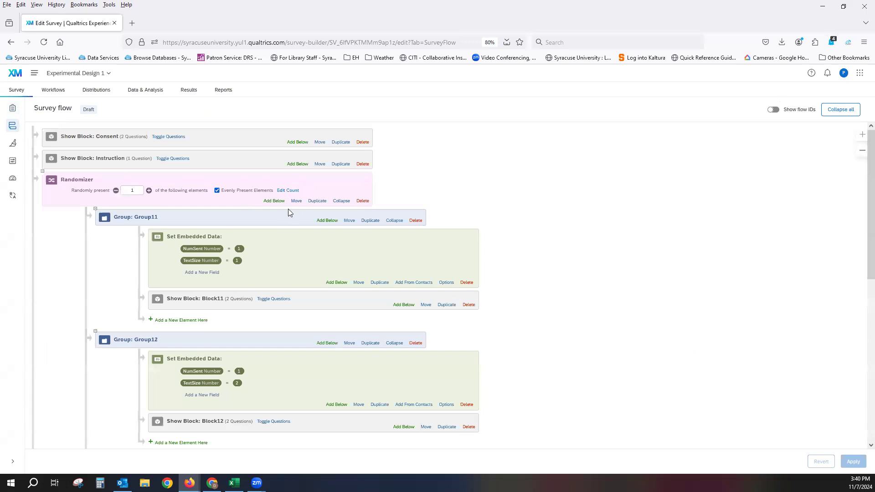
{"action": "left_click", "coordinate": [288, 190]}
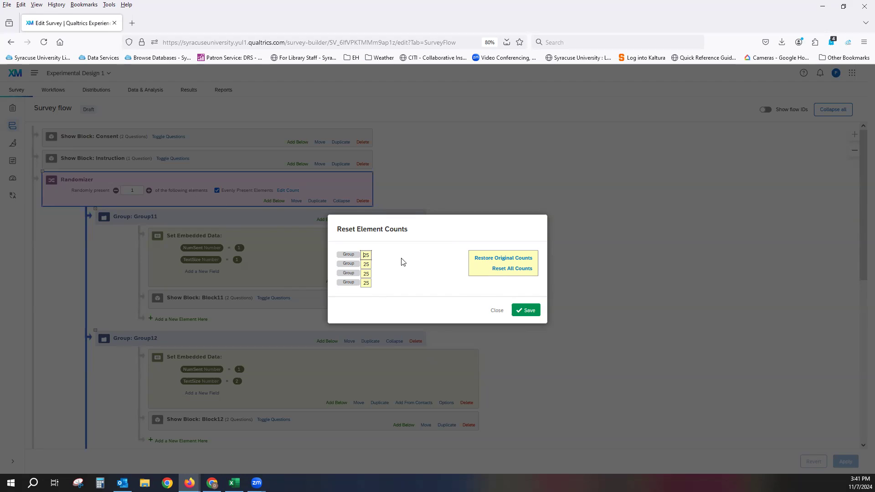
{"action": "left_click", "coordinate": [524, 269]}
{"action": "left_click", "coordinate": [526, 312]}
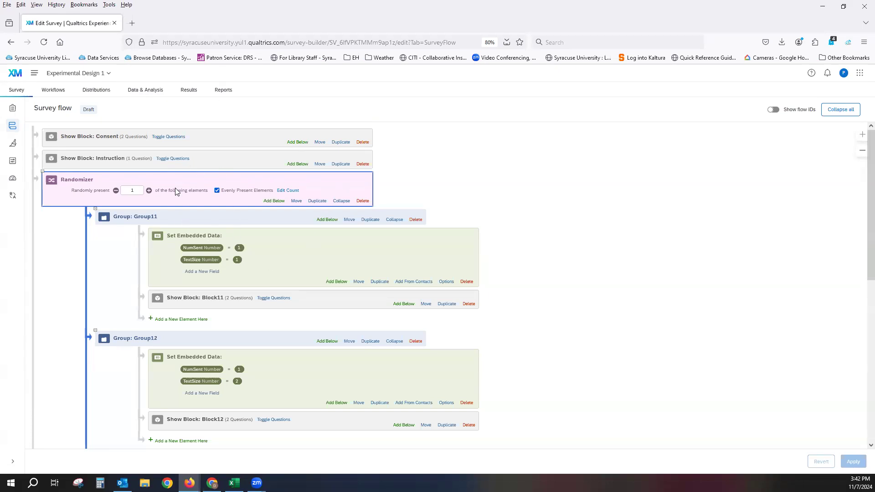
- Open the recorded response data, try the Excel export option for viewing order data for randomized surveys, and cancel the export
{"action": "left_click", "coordinate": [138, 95]}
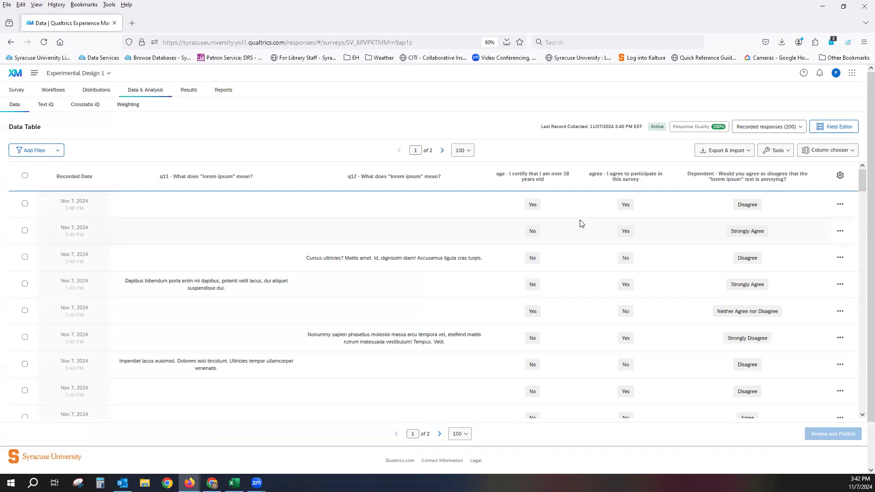
{"action": "left_click", "coordinate": [725, 156]}
{"action": "left_click", "coordinate": [726, 156]}
{"action": "left_click", "coordinate": [711, 170]}
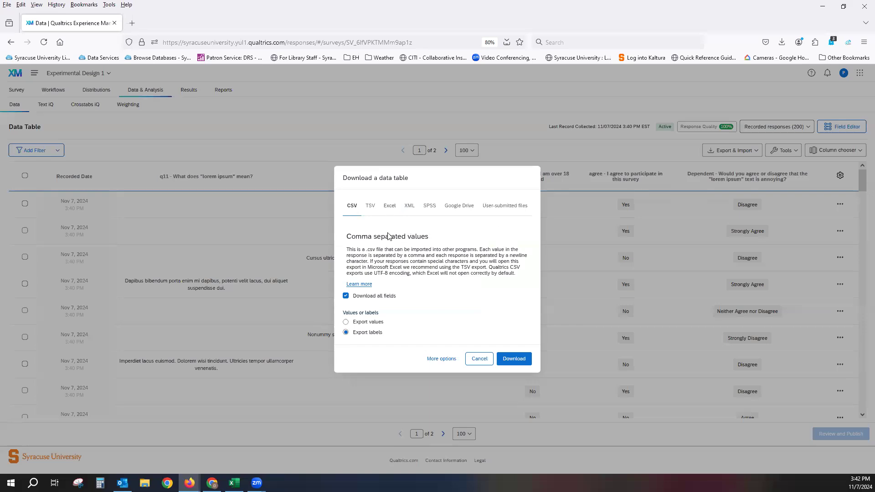
{"action": "left_click", "coordinate": [389, 209]}
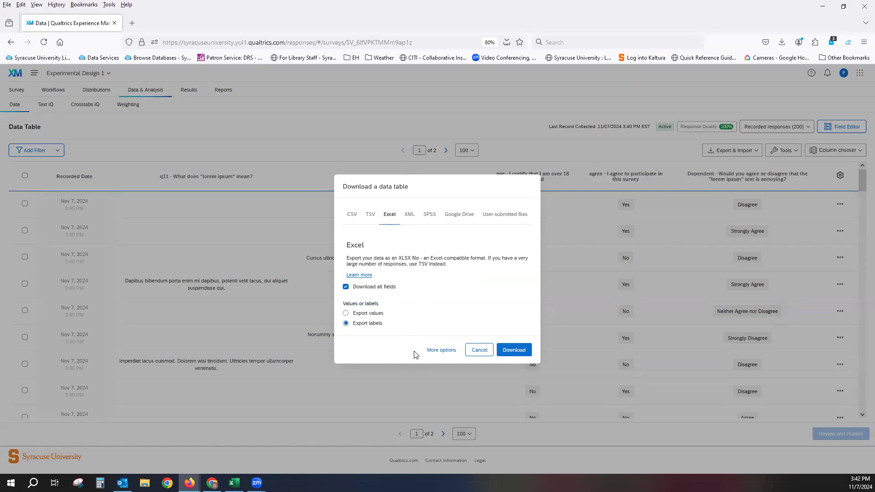
{"action": "left_click", "coordinate": [440, 351]}
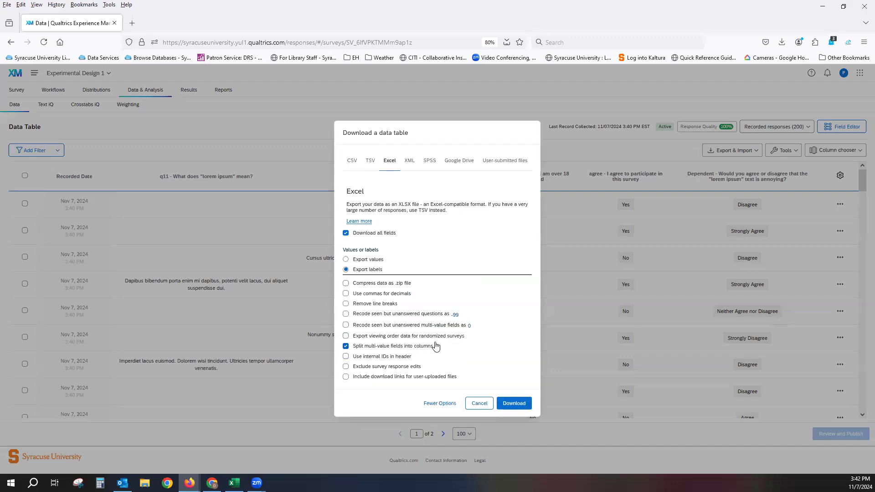
{"action": "left_click", "coordinate": [346, 337]}
{"action": "left_click", "coordinate": [479, 404]}
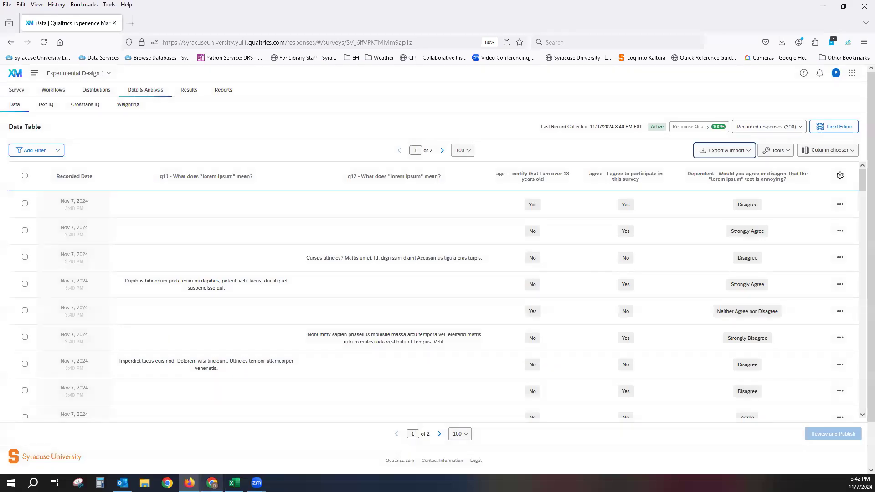
- Switch to the exported Experimental Design 1 workbook in Excel and examine the block randomizer display order headings in columns AA and AB
{"action": "left_click", "coordinate": [234, 483]}
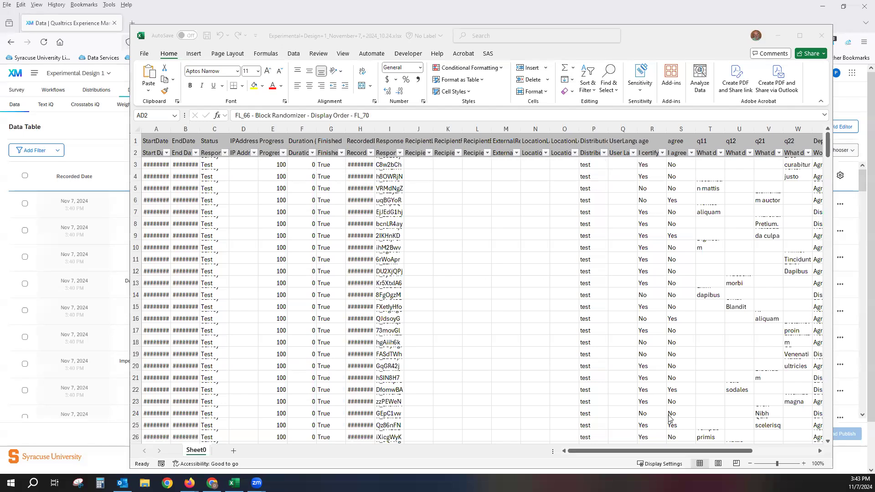
{"action": "left_click", "coordinate": [692, 451]}
{"action": "left_click_drag", "start_coordinate": [747, 451], "coordinate": [809, 456]}
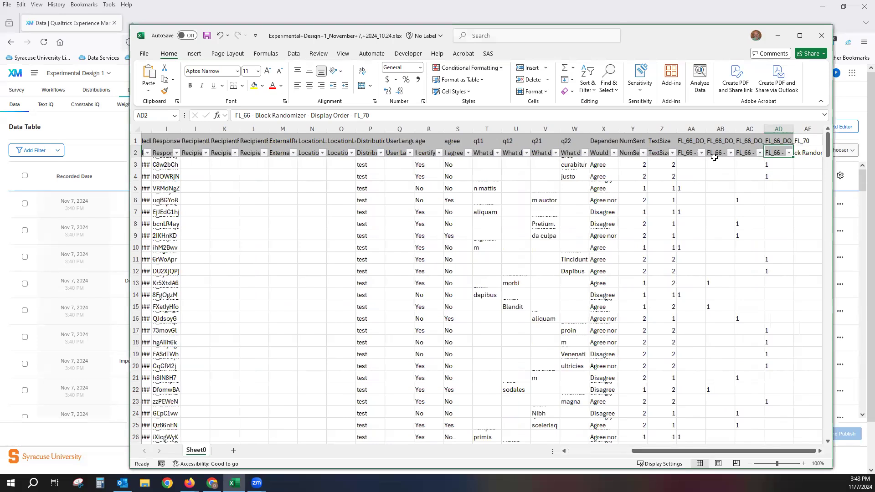
{"action": "left_click", "coordinate": [688, 143]}
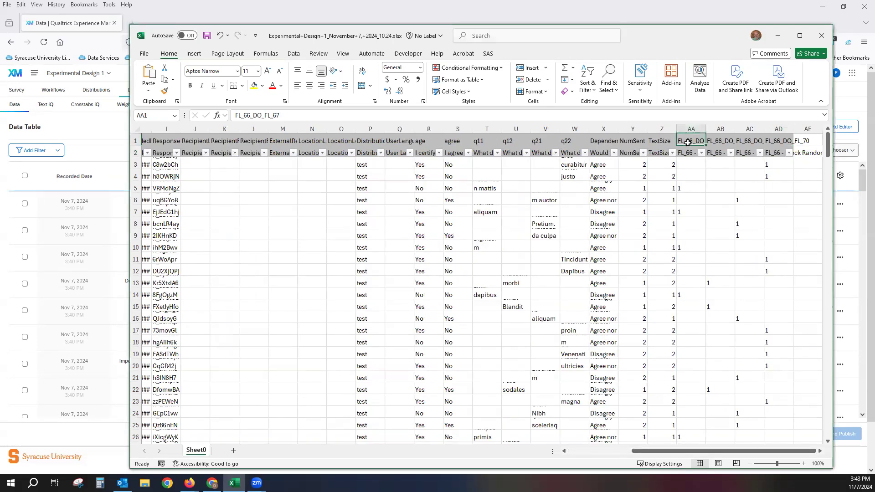
{"action": "left_click", "coordinate": [716, 143]}
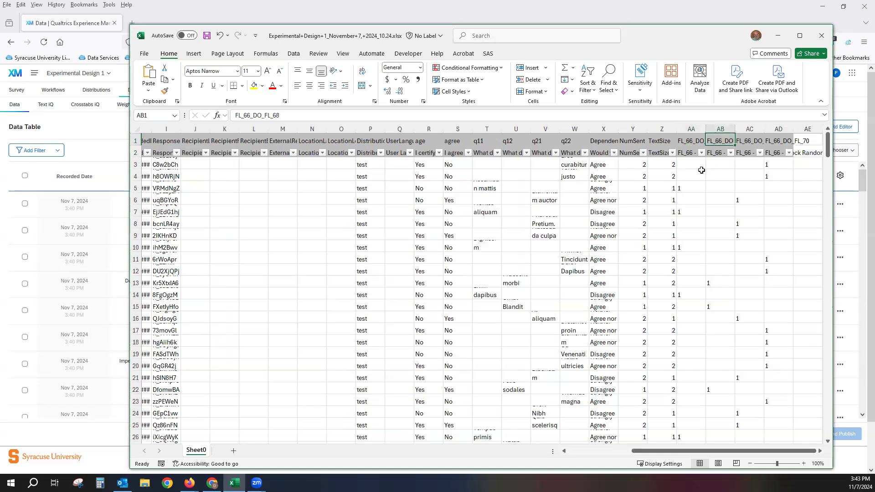
{"action": "left_click", "coordinate": [684, 152]}
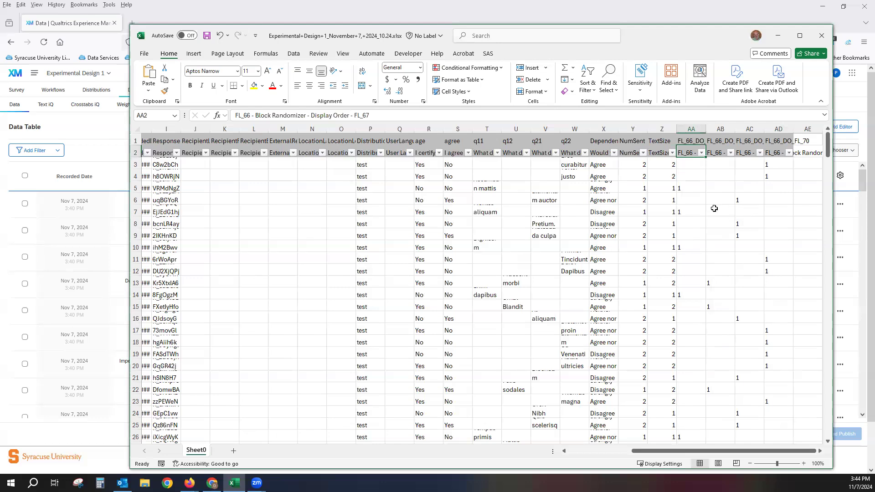
{"action": "left_click", "coordinate": [688, 139]}
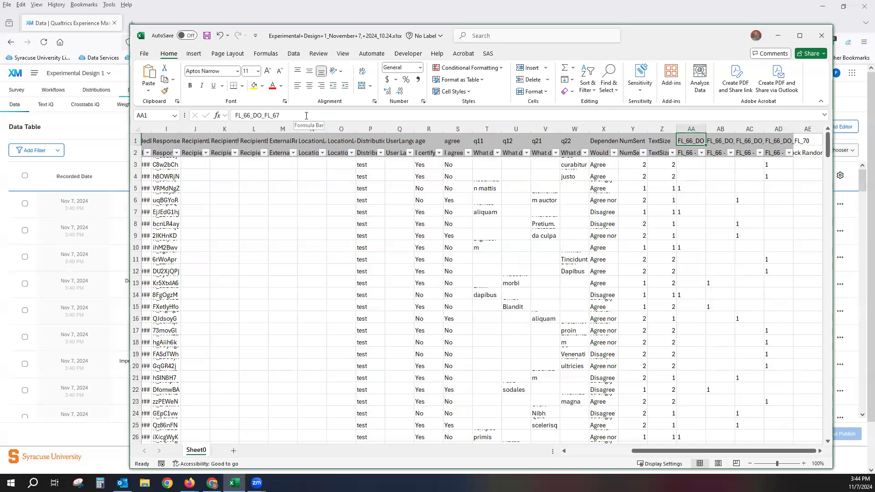
- Switch back to Qualtrics, reopen the survey flow, and show flow IDs to examine the randomized groups' IDs
{"action": "left_click", "coordinate": [92, 133]}
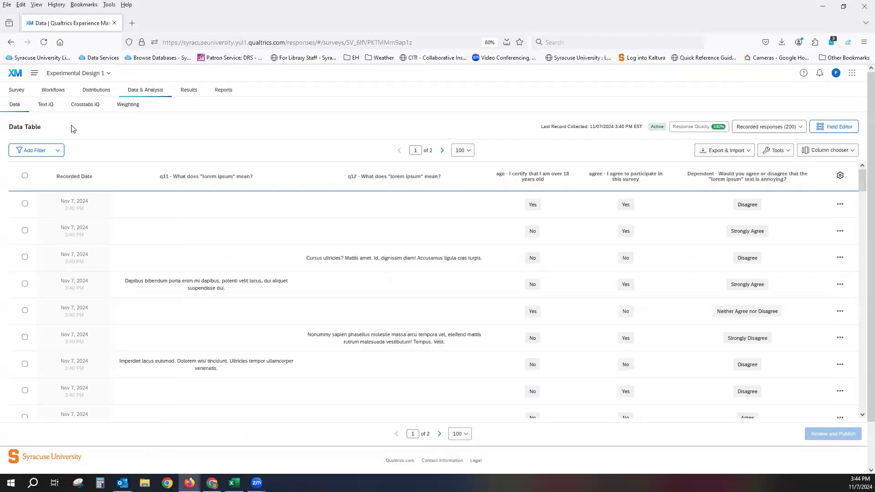
{"action": "left_click", "coordinate": [17, 91]}
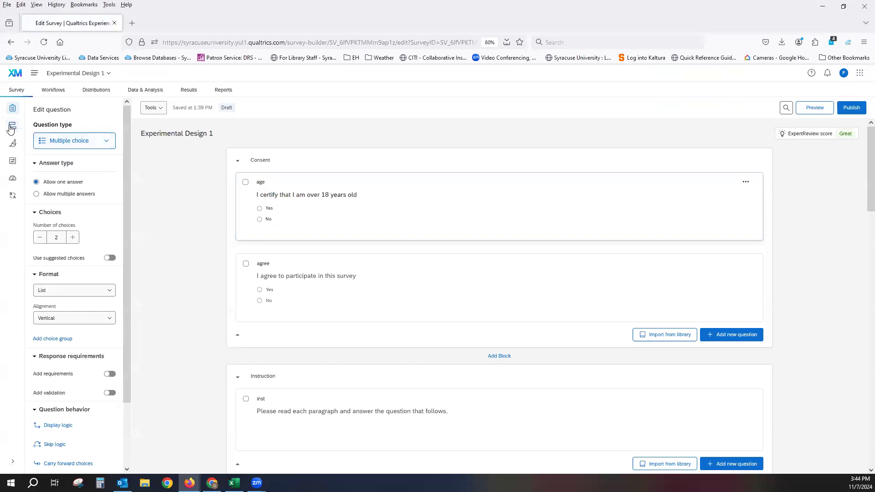
{"action": "left_click", "coordinate": [11, 129]}
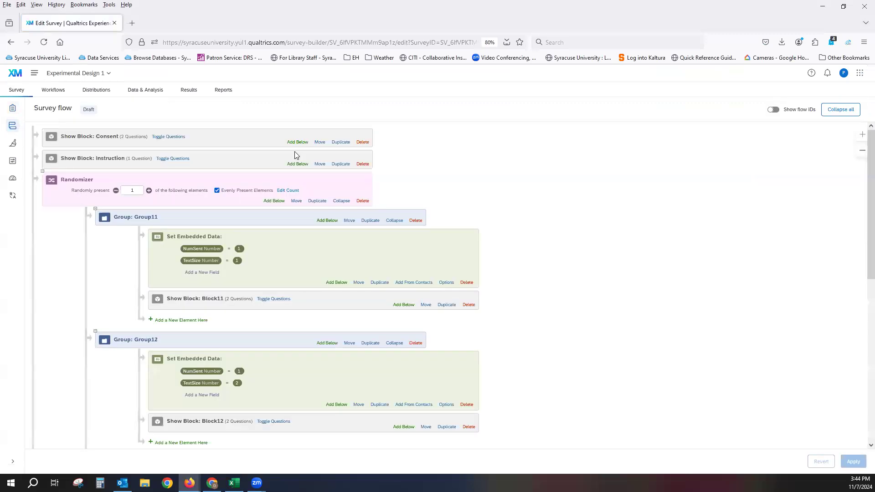
{"action": "left_click", "coordinate": [774, 111]}
{"action": "scroll", "coordinate": [510, 309], "scroll_direction": "down", "scroll_amount": 3}
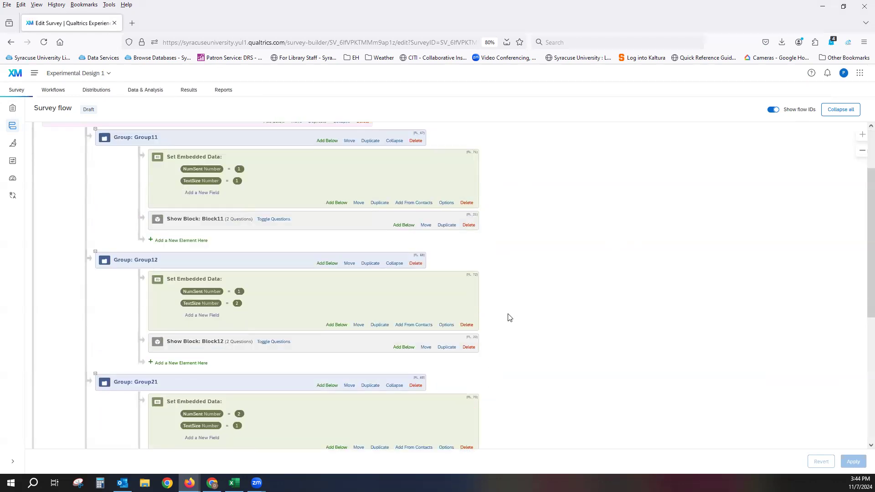
{"action": "scroll", "coordinate": [502, 351], "scroll_direction": "down", "scroll_amount": 1}
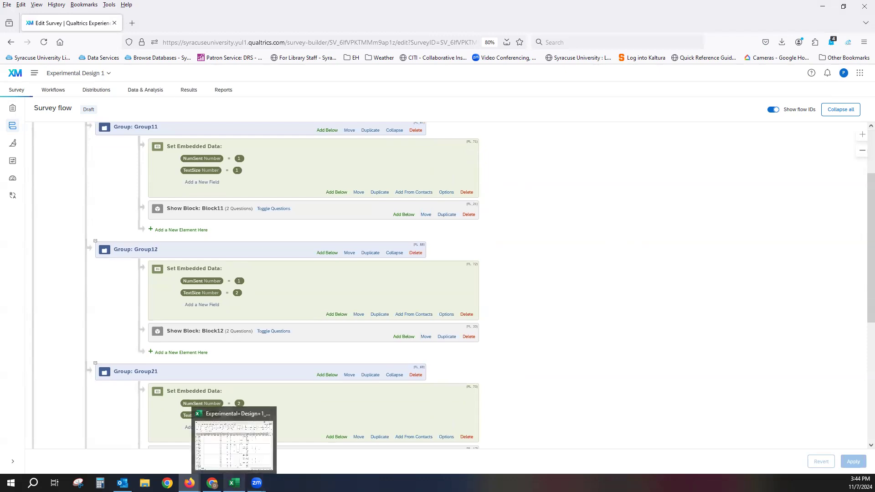
- Check the display order headings in AB1, AC1 and AD1 of the Excel workbook against the flow IDs, and return to Qualtrics
{"action": "left_click", "coordinate": [235, 483]}
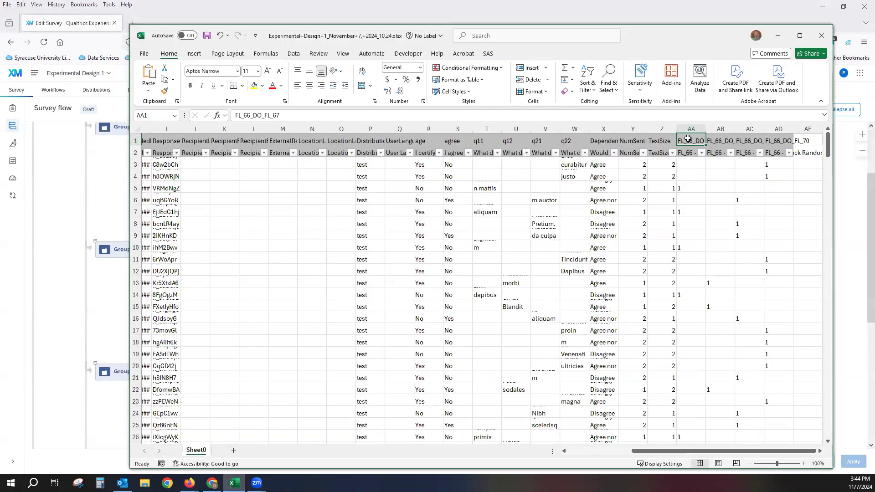
{"action": "left_click", "coordinate": [720, 141]}
{"action": "left_click", "coordinate": [749, 141]}
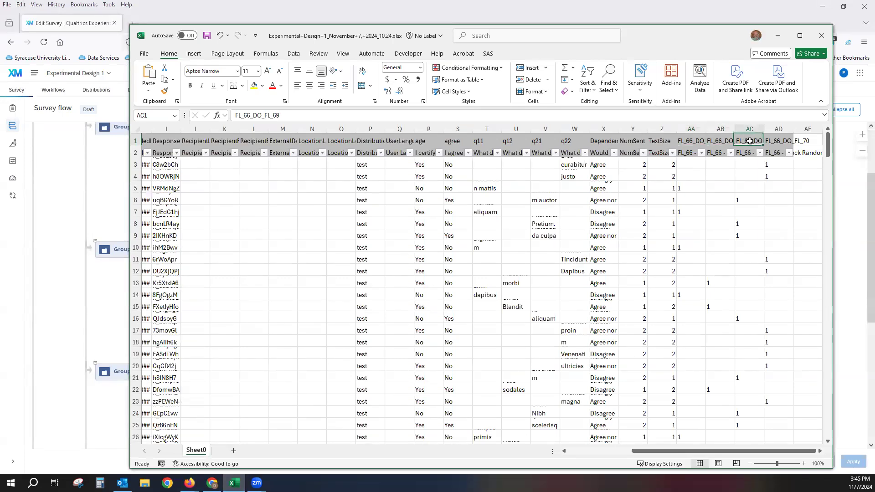
{"action": "left_click", "coordinate": [775, 141]}
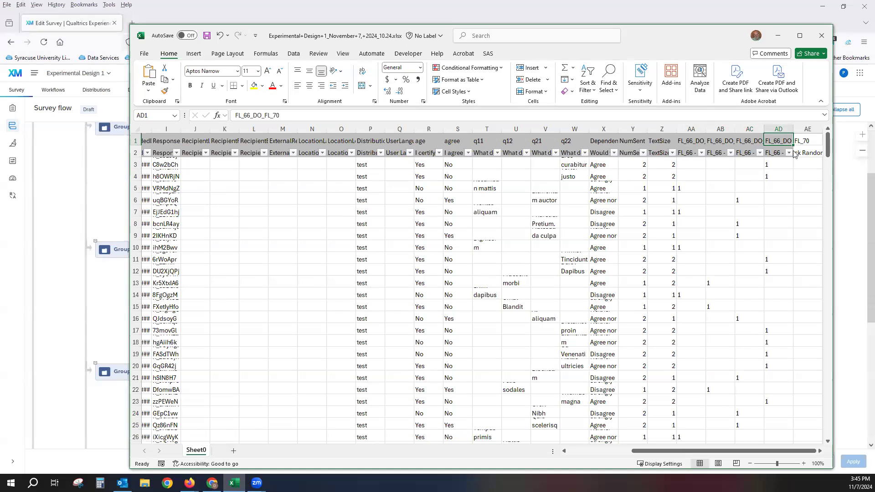
{"action": "left_click", "coordinate": [63, 187]}
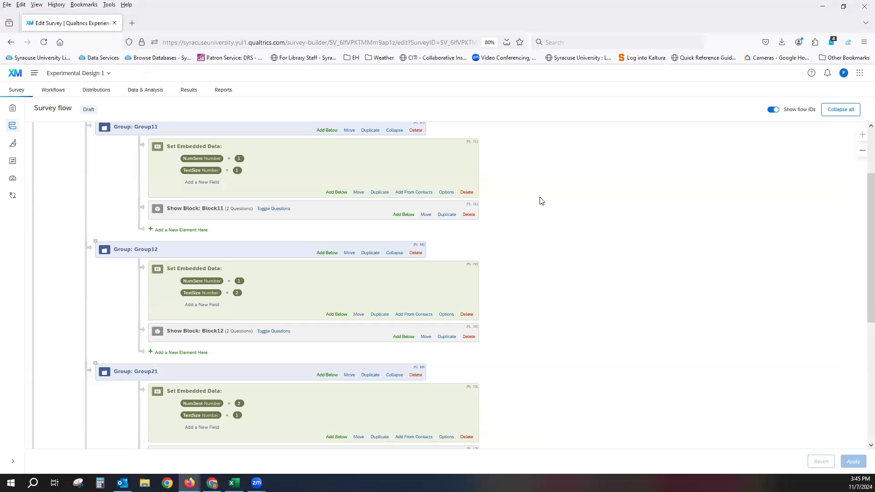
- View the randomizer's element counts without saving, look at the exported display order columns in Excel again, and return to the survey flow
{"action": "scroll", "coordinate": [540, 201], "scroll_direction": "up", "scroll_amount": 1}
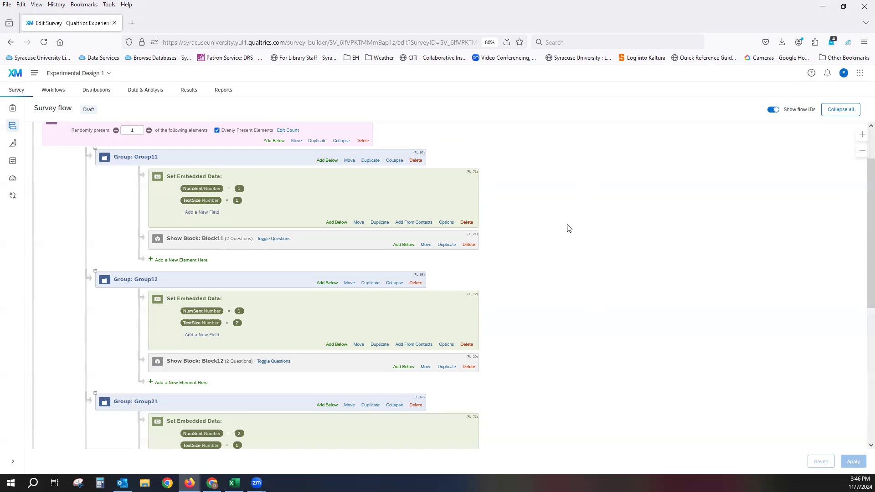
{"action": "left_click", "coordinate": [286, 132]}
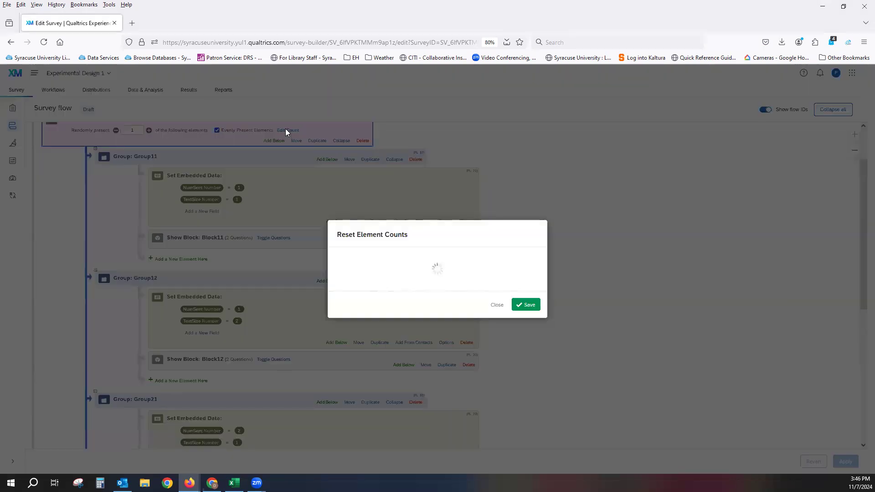
{"action": "left_click", "coordinate": [496, 311]}
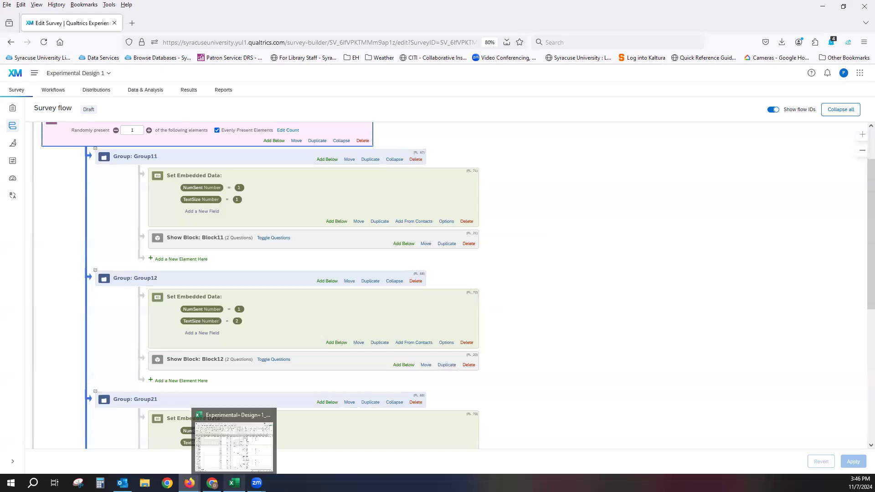
{"action": "left_click", "coordinate": [234, 482]}
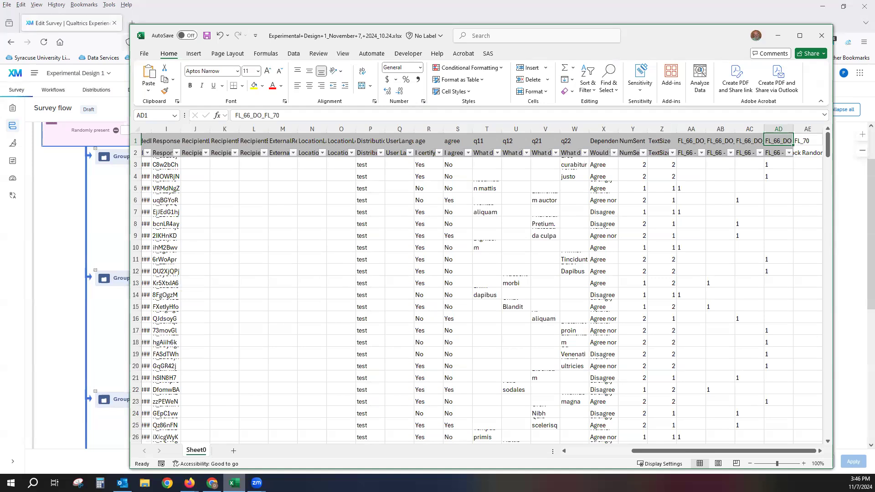
{"action": "key", "text": "alt+Tab"}
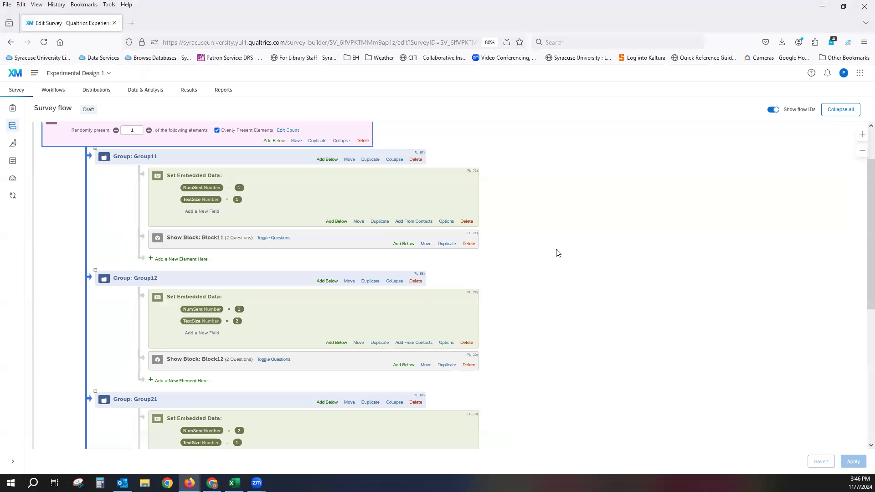
{"action": "scroll", "coordinate": [558, 253], "scroll_direction": "up", "scroll_amount": 2}
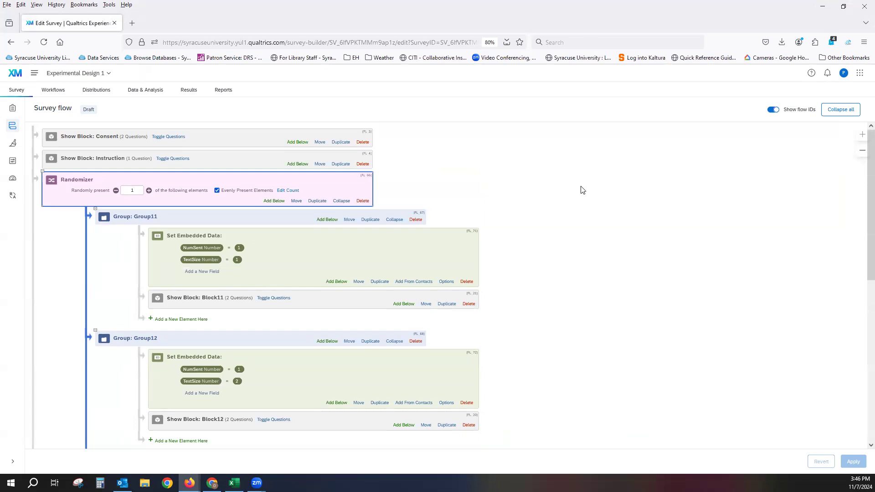
- Switch to the Experimental Design 2 survey in the Randomization folder under How-to
{"action": "left_click", "coordinate": [100, 74]}
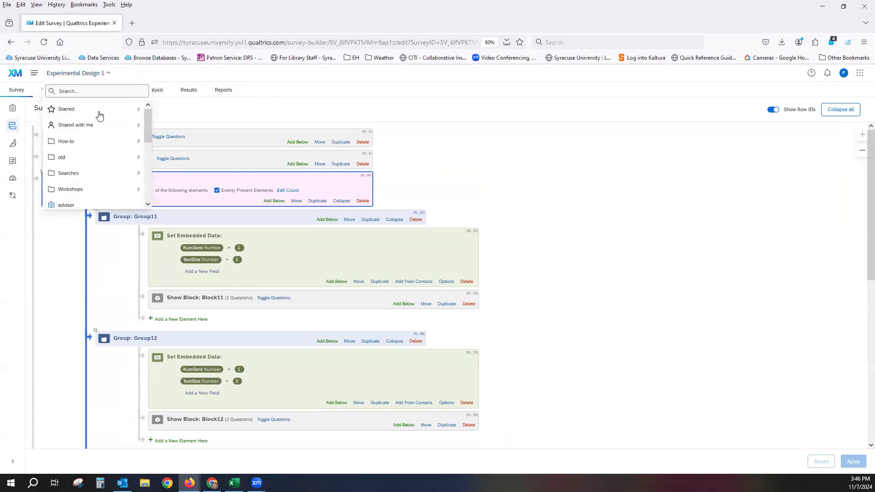
{"action": "left_click", "coordinate": [103, 147]}
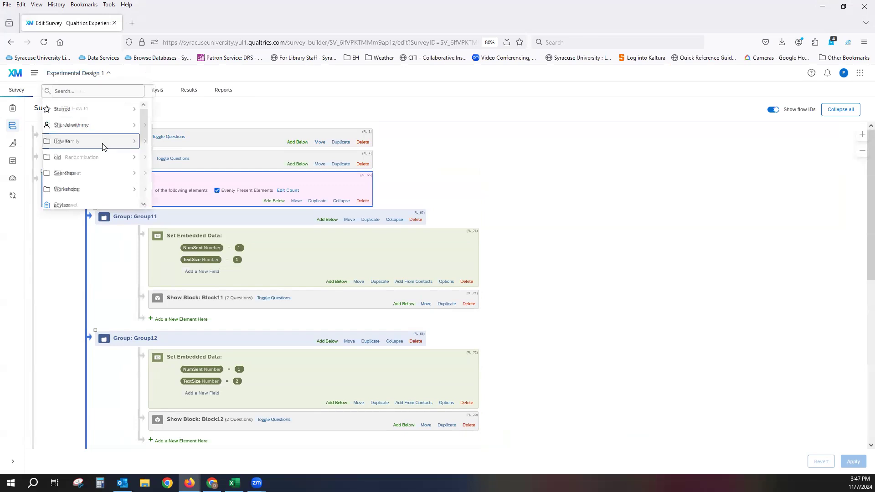
{"action": "left_click", "coordinate": [105, 163]}
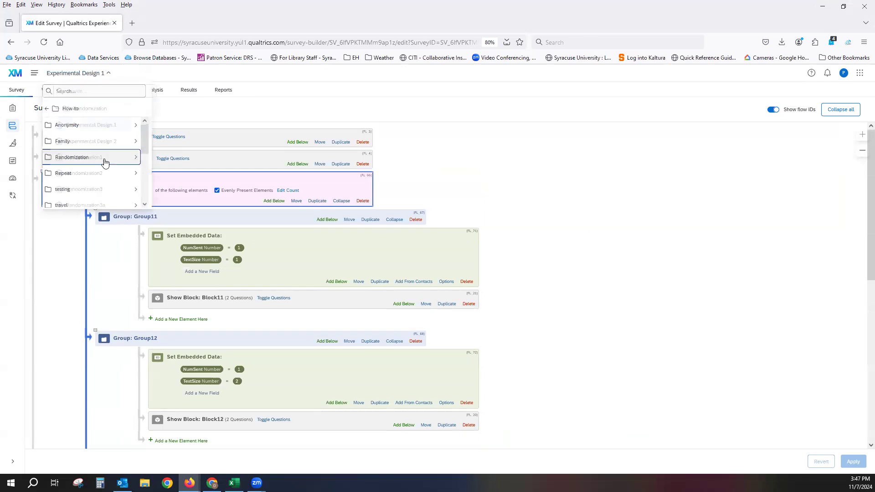
{"action": "left_click", "coordinate": [104, 142]}
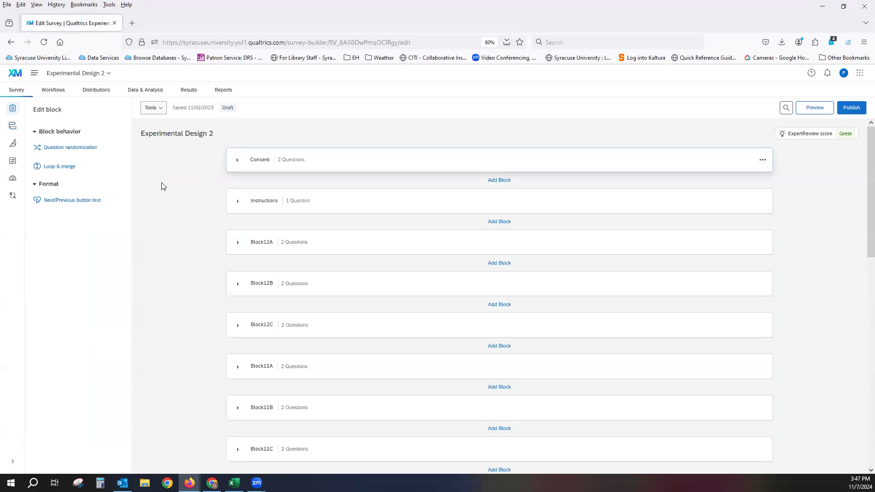
- Look through the survey's blocks from Consent to Dependent, including the A, B and C versions of each condition block
{"action": "scroll", "coordinate": [162, 185], "scroll_direction": "down", "scroll_amount": 3}
{"action": "scroll", "coordinate": [163, 184], "scroll_direction": "down", "scroll_amount": 10}
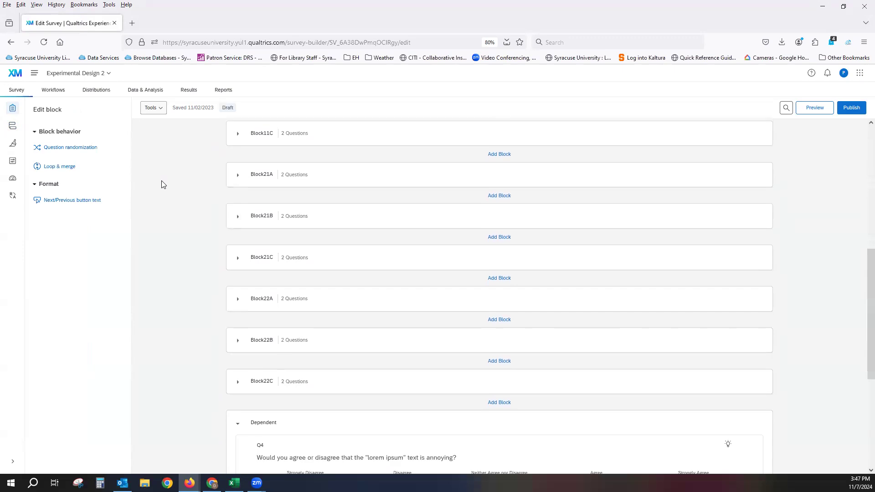
{"action": "scroll", "coordinate": [163, 185], "scroll_direction": "down", "scroll_amount": 4}
{"action": "scroll", "coordinate": [156, 178], "scroll_direction": "up", "scroll_amount": 4}
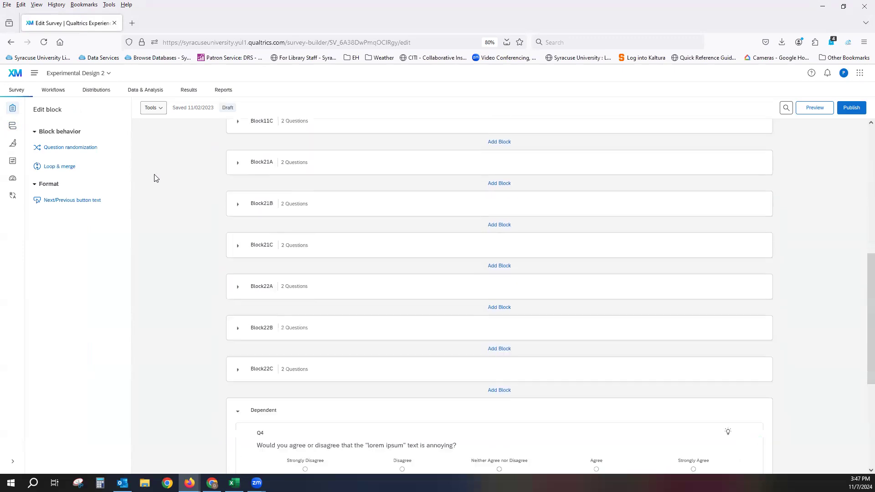
{"action": "scroll", "coordinate": [154, 178], "scroll_direction": "up", "scroll_amount": 13}
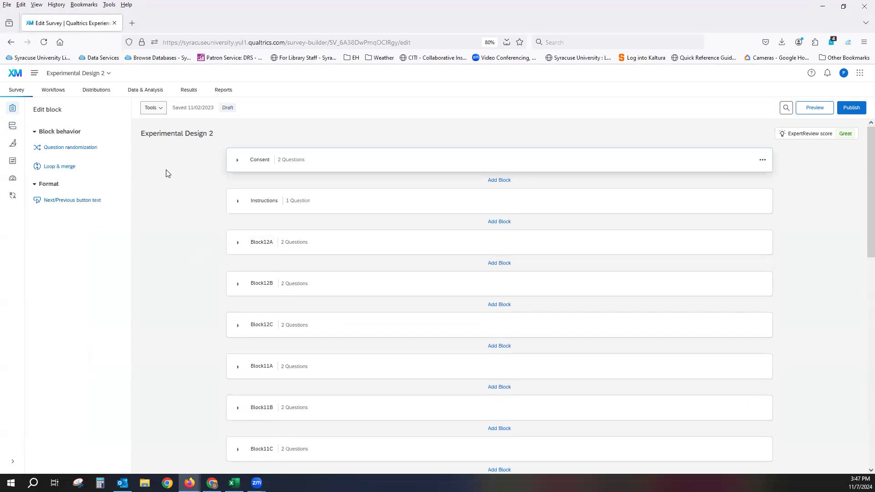
- Open the survey flow and examine the groups g12, g11, g21 and g22 under the main randomizer
{"action": "left_click", "coordinate": [12, 126]}
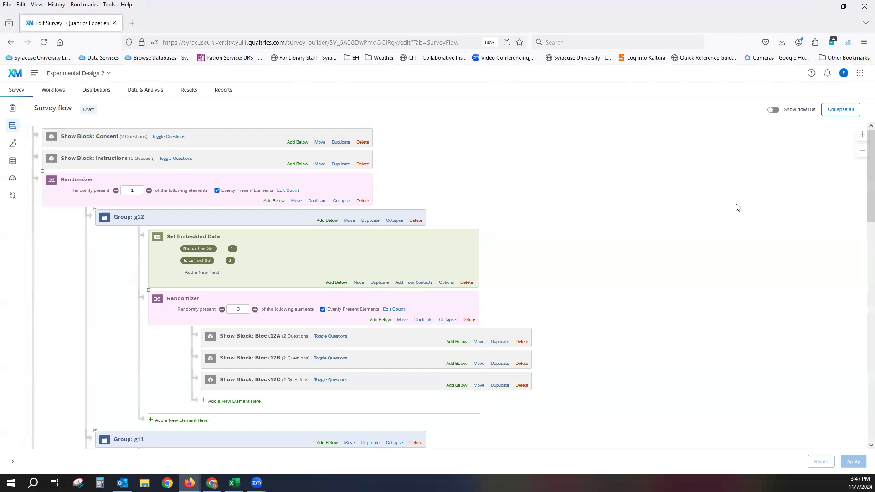
{"action": "scroll", "coordinate": [711, 202], "scroll_direction": "down", "scroll_amount": 1}
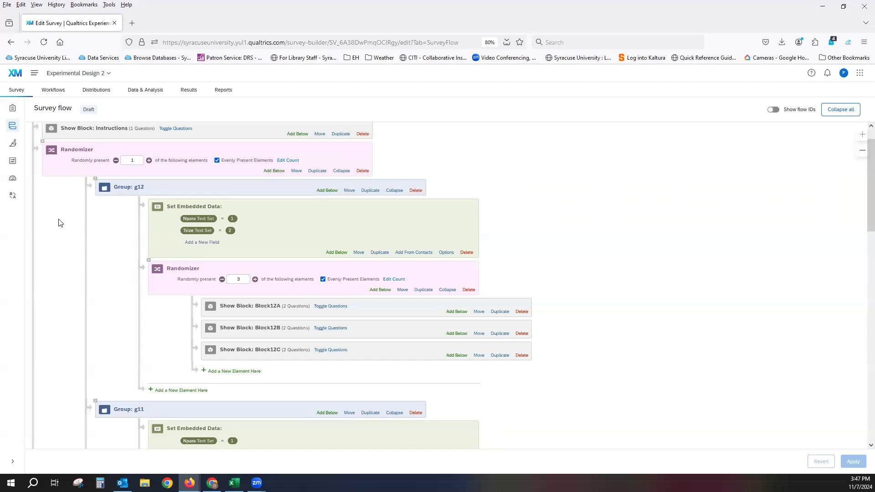
{"action": "scroll", "coordinate": [61, 222], "scroll_direction": "down", "scroll_amount": 2}
{"action": "scroll", "coordinate": [61, 222], "scroll_direction": "down", "scroll_amount": 15}
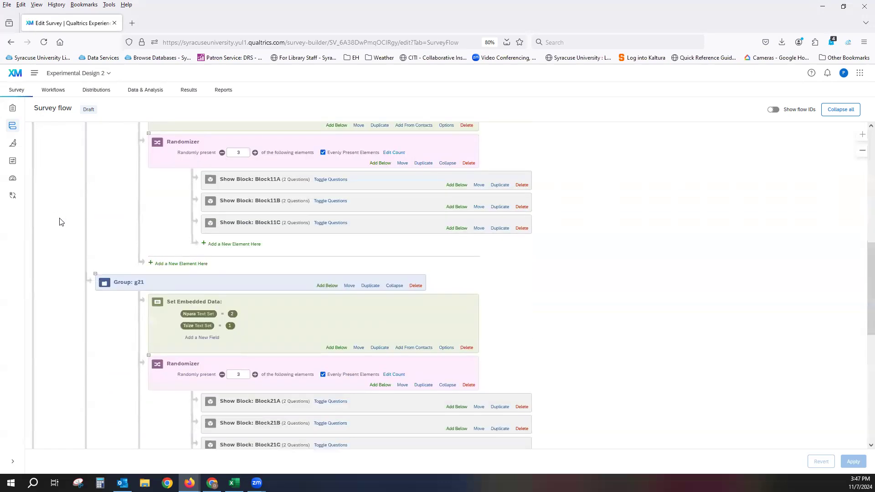
{"action": "scroll", "coordinate": [61, 222], "scroll_direction": "down", "scroll_amount": 4}
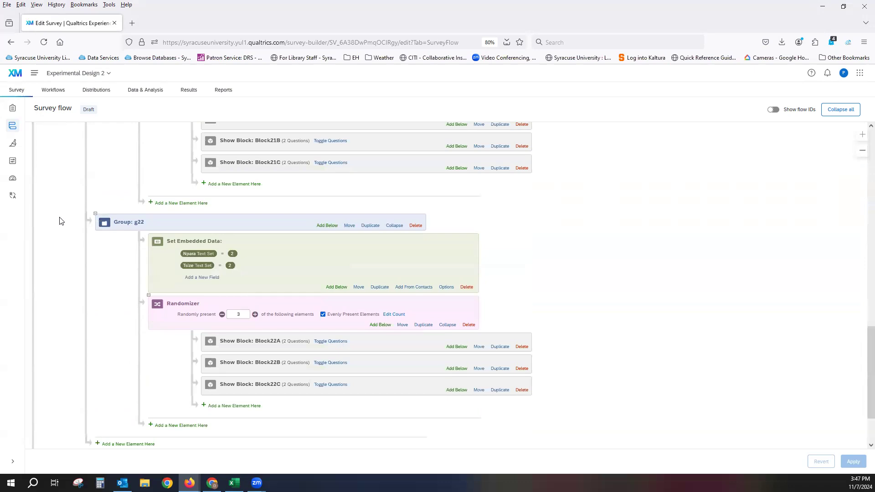
{"action": "scroll", "coordinate": [62, 222], "scroll_direction": "up", "scroll_amount": 15}
{"action": "scroll", "coordinate": [62, 213], "scroll_direction": "up", "scroll_amount": 3}
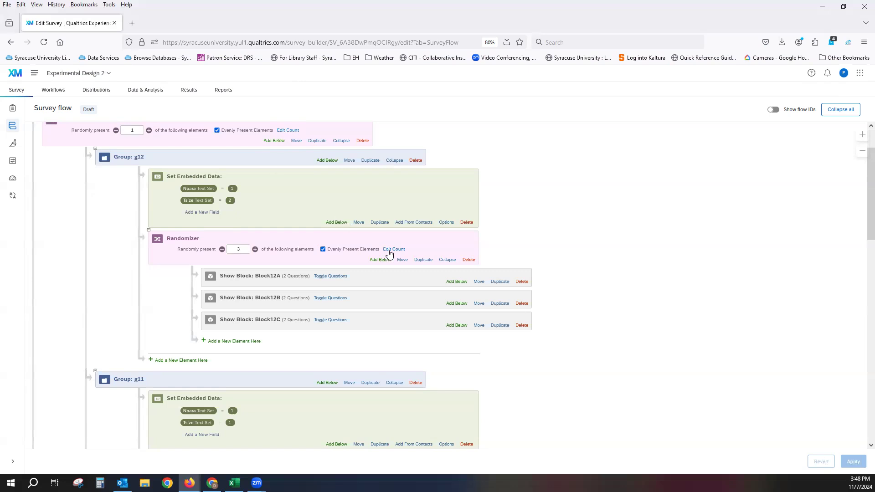
- Examine the nested randomizer and its A, B and C blocks within each group of the survey flow
{"action": "scroll", "coordinate": [555, 294], "scroll_direction": "down", "scroll_amount": 4}
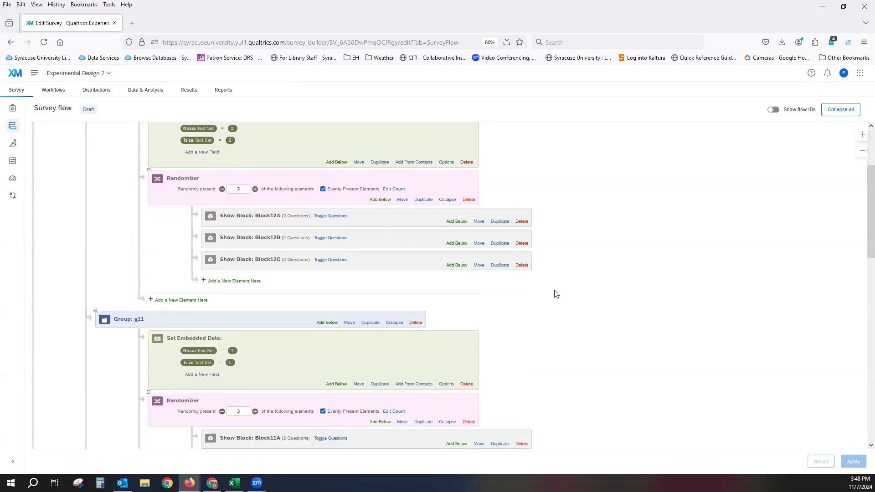
{"action": "scroll", "coordinate": [556, 290], "scroll_direction": "down", "scroll_amount": 5}
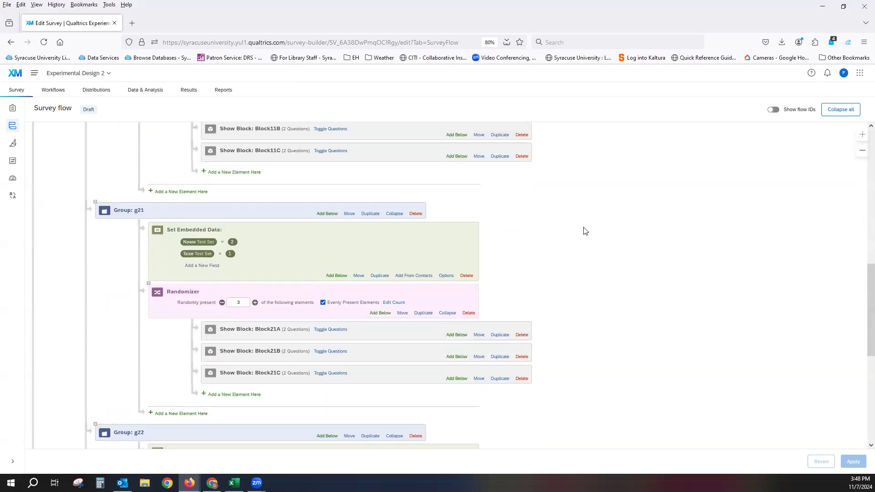
{"action": "scroll", "coordinate": [549, 230], "scroll_direction": "down", "scroll_amount": 5}
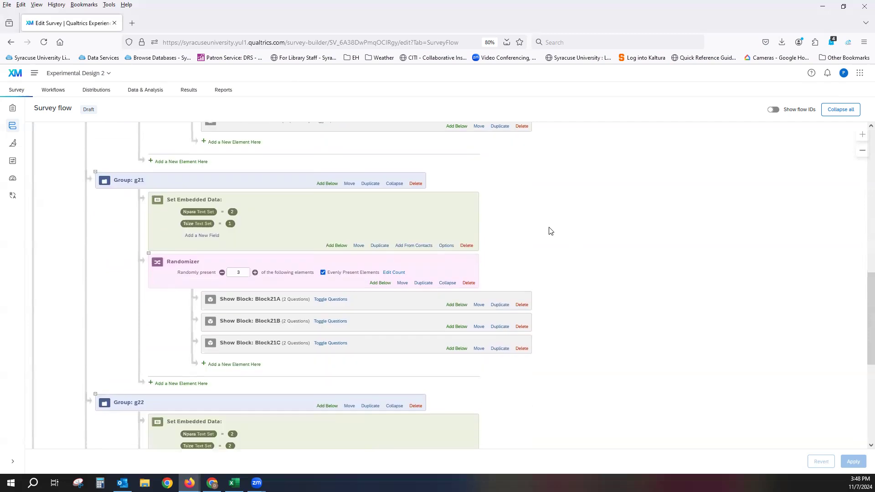
{"action": "scroll", "coordinate": [549, 230], "scroll_direction": "down", "scroll_amount": 2}
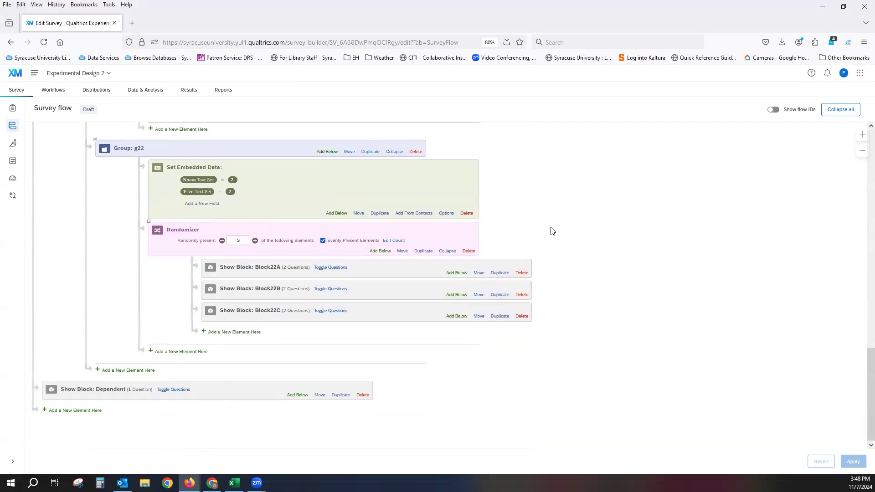
{"action": "scroll", "coordinate": [552, 231], "scroll_direction": "up", "scroll_amount": 8}
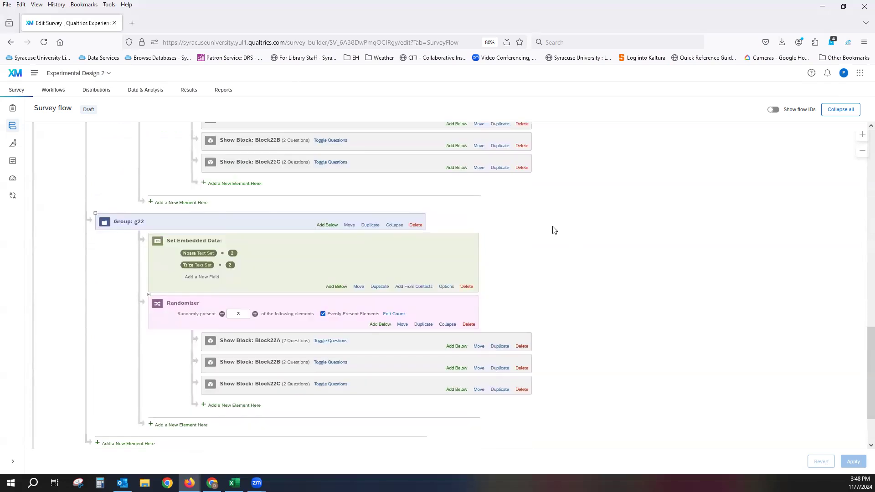
{"action": "scroll", "coordinate": [554, 230], "scroll_direction": "up", "scroll_amount": 8}
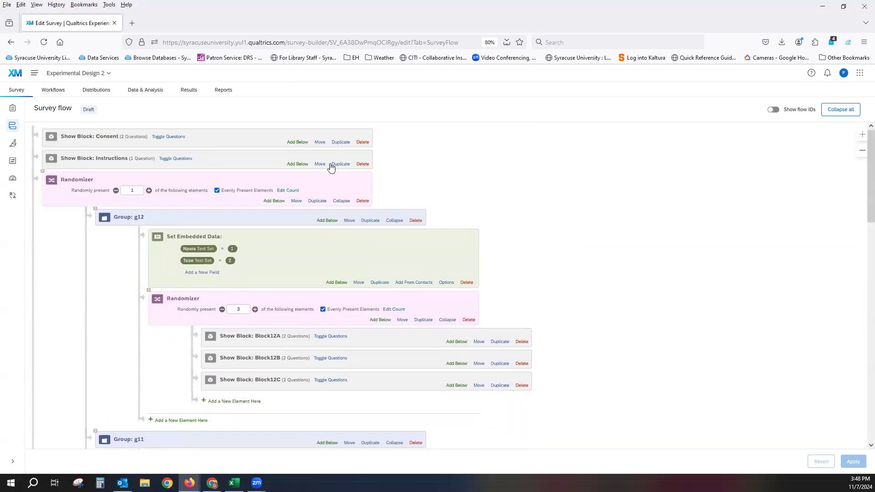
- Select the outer randomizer and trace its branch through all the groups to the Dependent block
{"action": "left_click", "coordinate": [333, 188]}
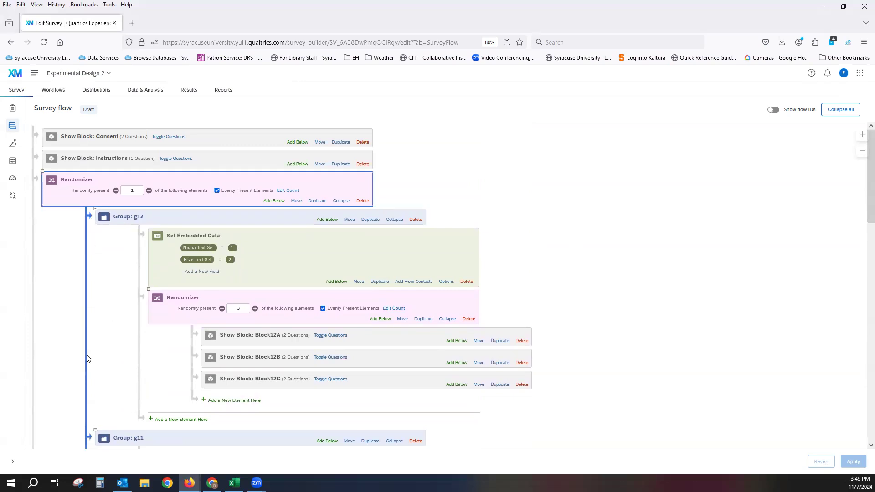
{"action": "scroll", "coordinate": [51, 288], "scroll_direction": "down", "scroll_amount": 1}
{"action": "scroll", "coordinate": [51, 288], "scroll_direction": "down", "scroll_amount": 10}
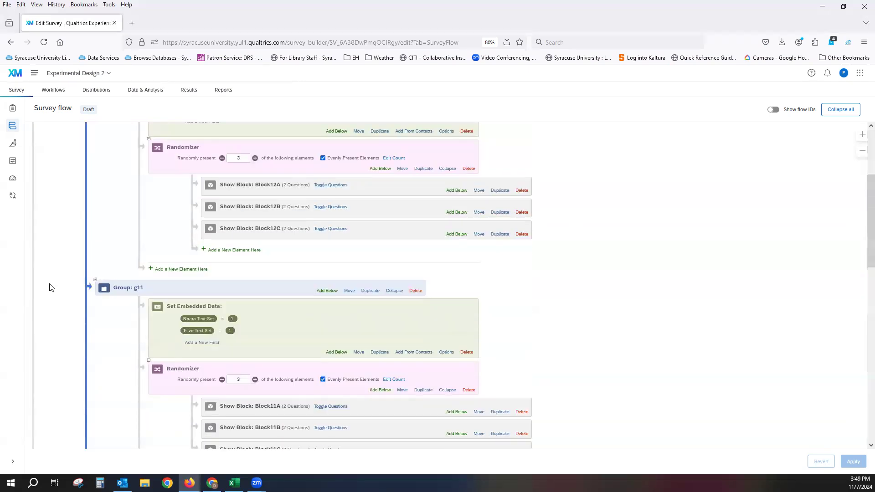
{"action": "scroll", "coordinate": [51, 287], "scroll_direction": "down", "scroll_amount": 6}
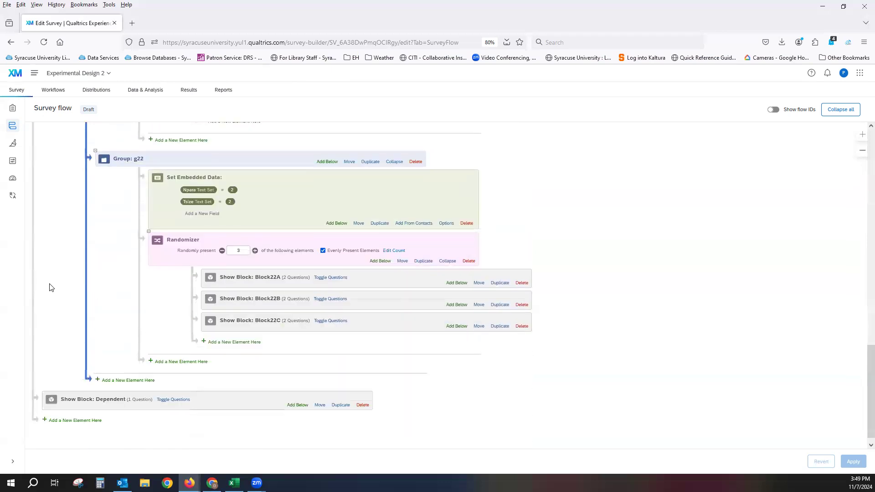
{"action": "scroll", "coordinate": [51, 288], "scroll_direction": "up", "scroll_amount": 12}
{"action": "scroll", "coordinate": [52, 286], "scroll_direction": "up", "scroll_amount": 6}
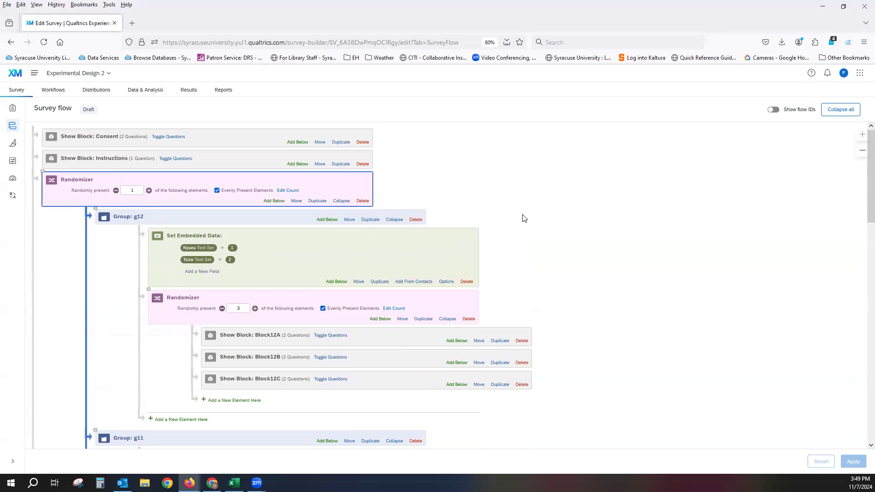
{"action": "scroll", "coordinate": [576, 215], "scroll_direction": "down", "scroll_amount": 3}
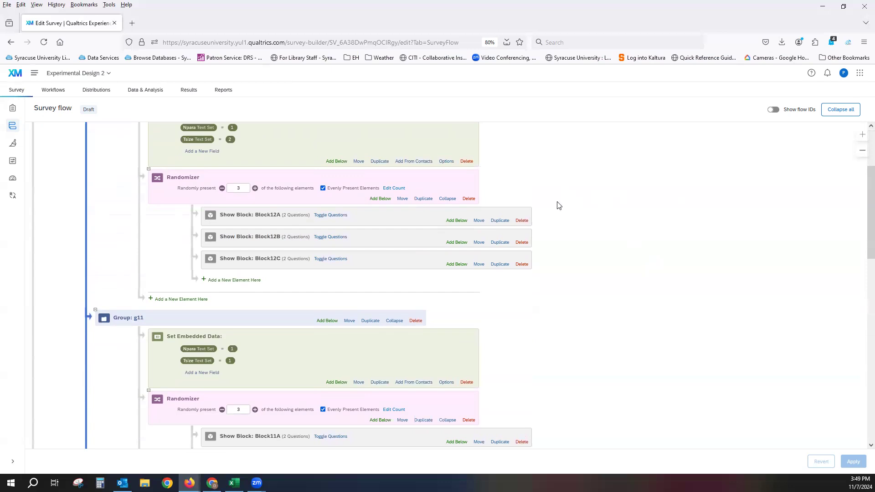
{"action": "scroll", "coordinate": [595, 226], "scroll_direction": "down", "scroll_amount": 10}
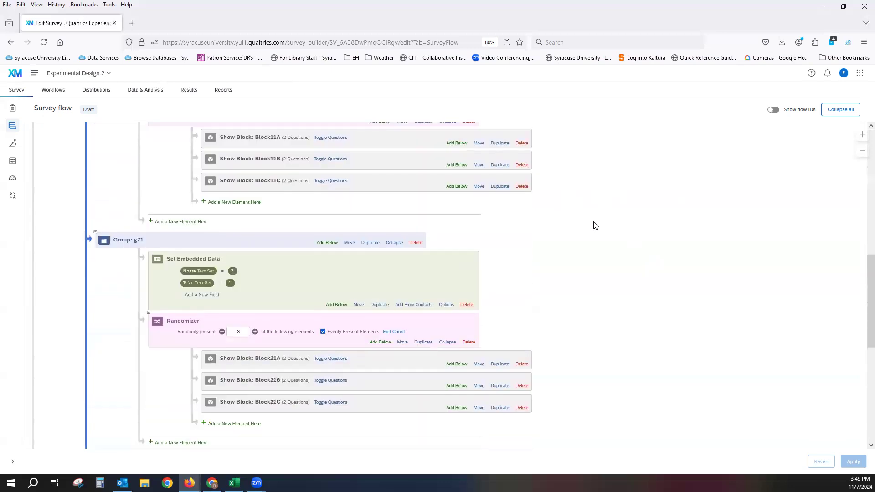
{"action": "scroll", "coordinate": [595, 226], "scroll_direction": "down", "scroll_amount": 5}
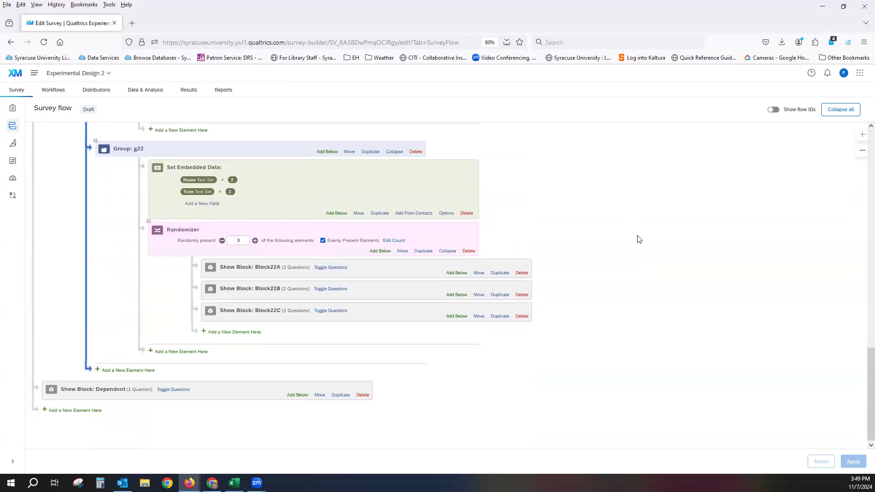